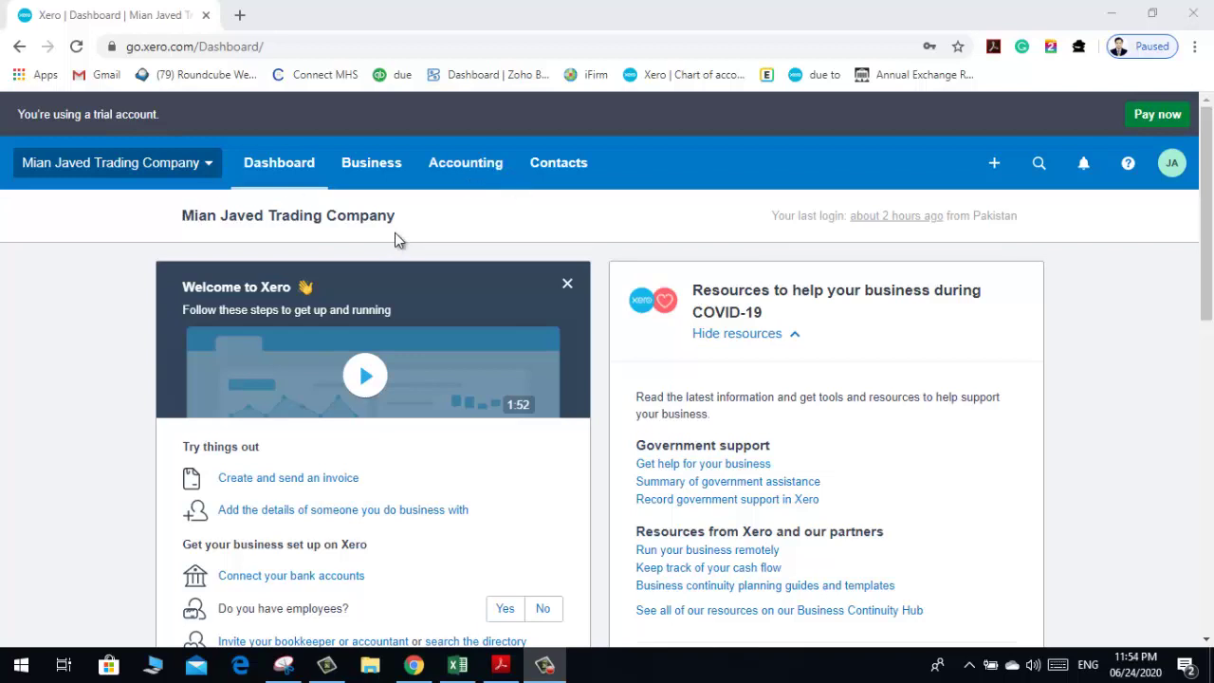
Step: Open the chart of accounts and look through the default accounts with their codes, types and tax rates
left_click(469, 171)
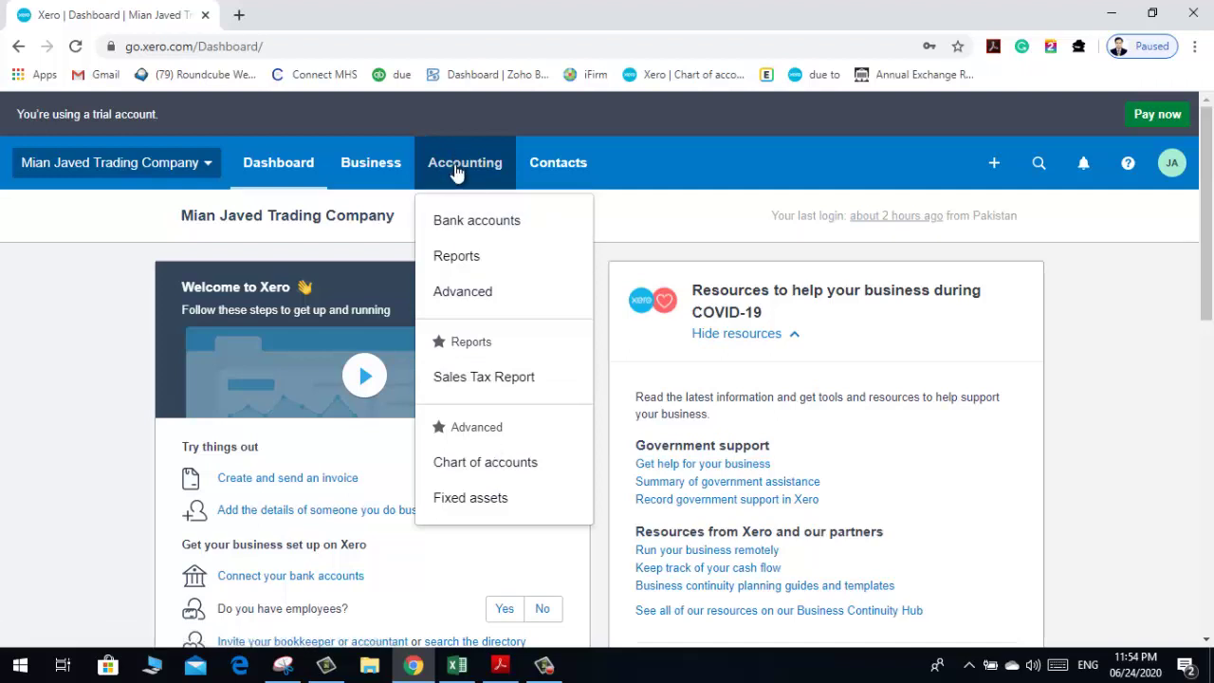
left_click(479, 465)
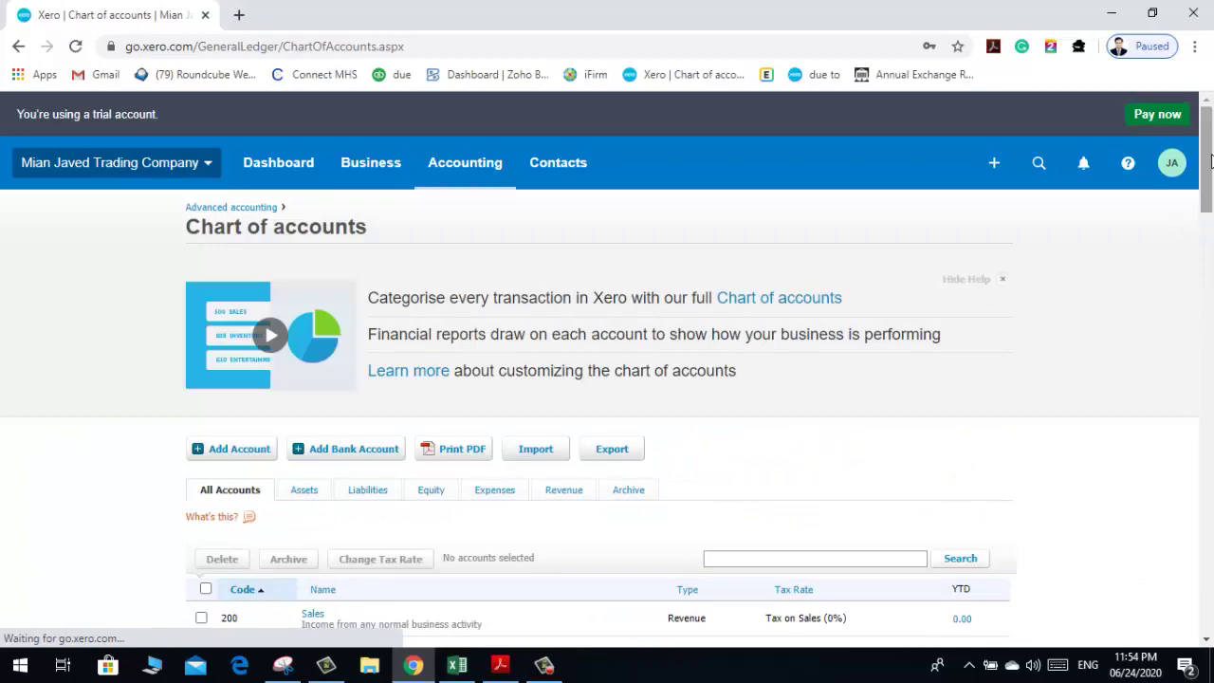
scroll(479, 474, "down", 2)
scroll(607, 370, "down", 2)
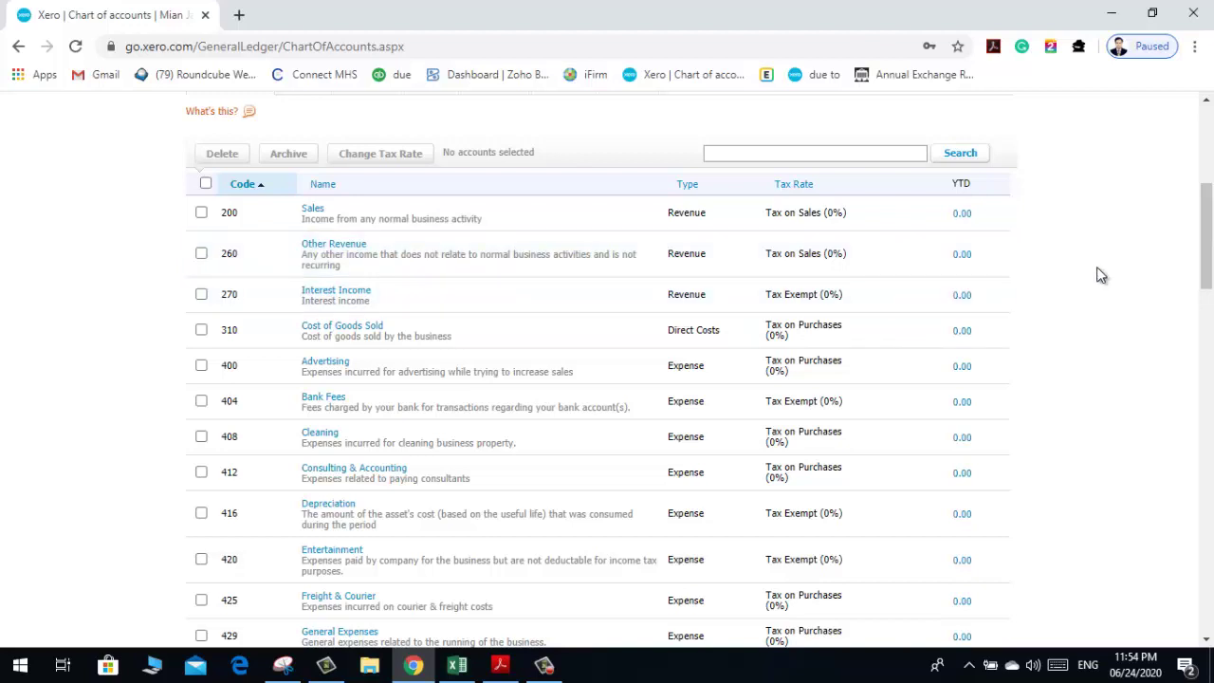
Step: Switch to Acrobat Reader, examine the asset item codes around page 12 of Gifi Codes.pdf, and return to Xero in Chrome
left_click(498, 667)
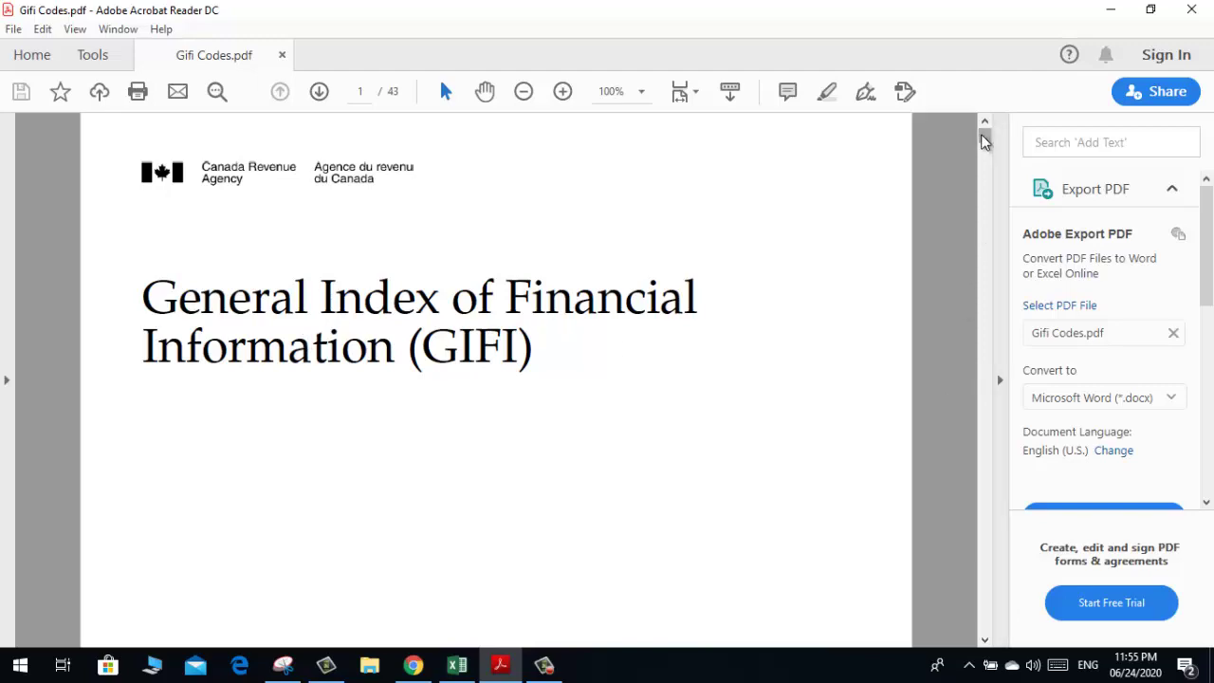
left_click_drag(984, 141, 985, 265)
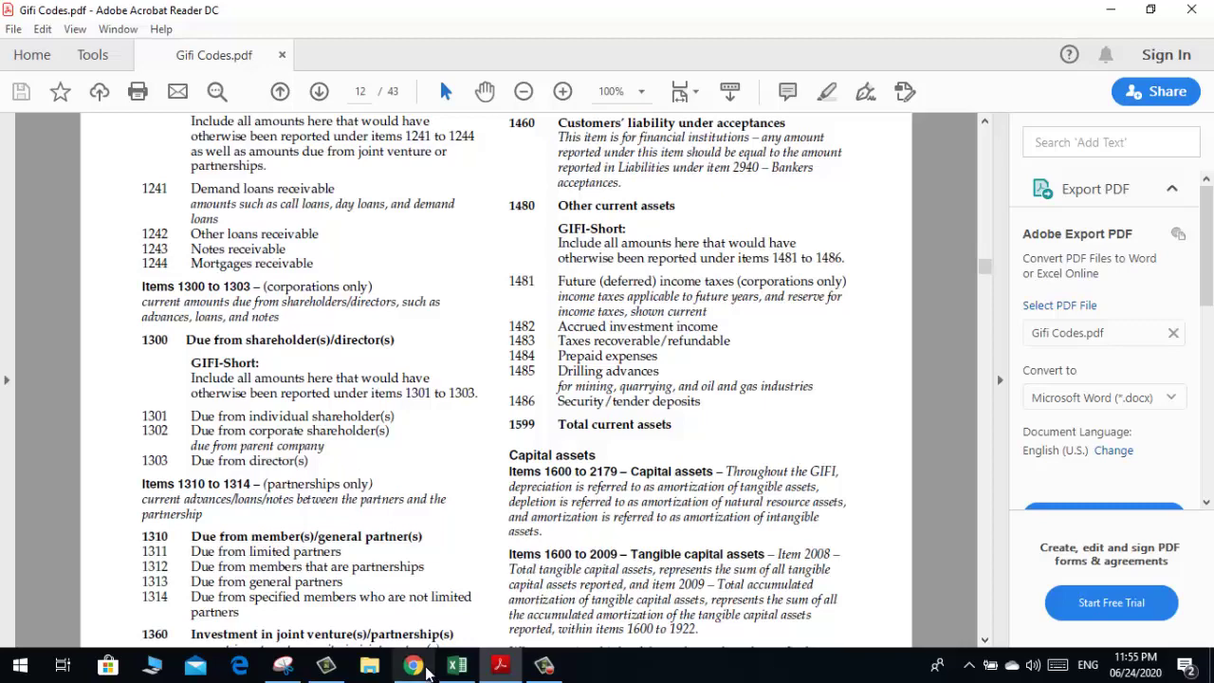
left_click(413, 665)
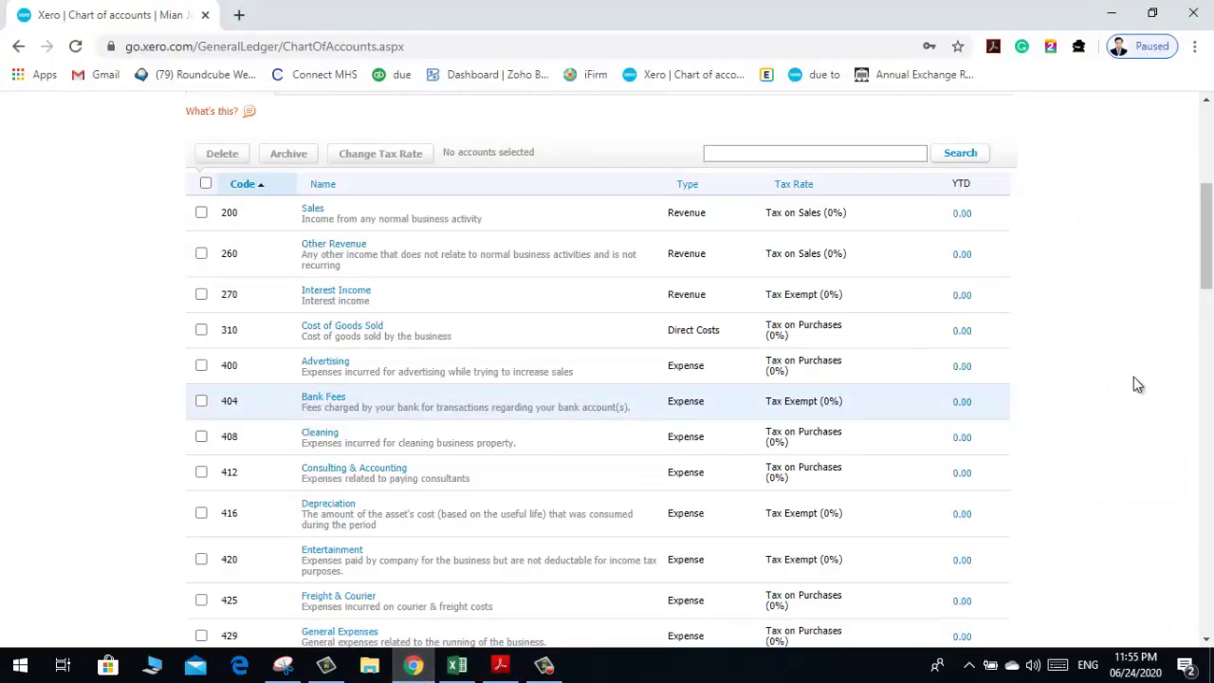
Step: Examine the Sales account's details and its available default tax settings, and close them without saving changes
mouse_move(1211, 254)
left_mouse_down()
mouse_move(1210, 417)
mouse_move(1201, 238)
left_mouse_up()
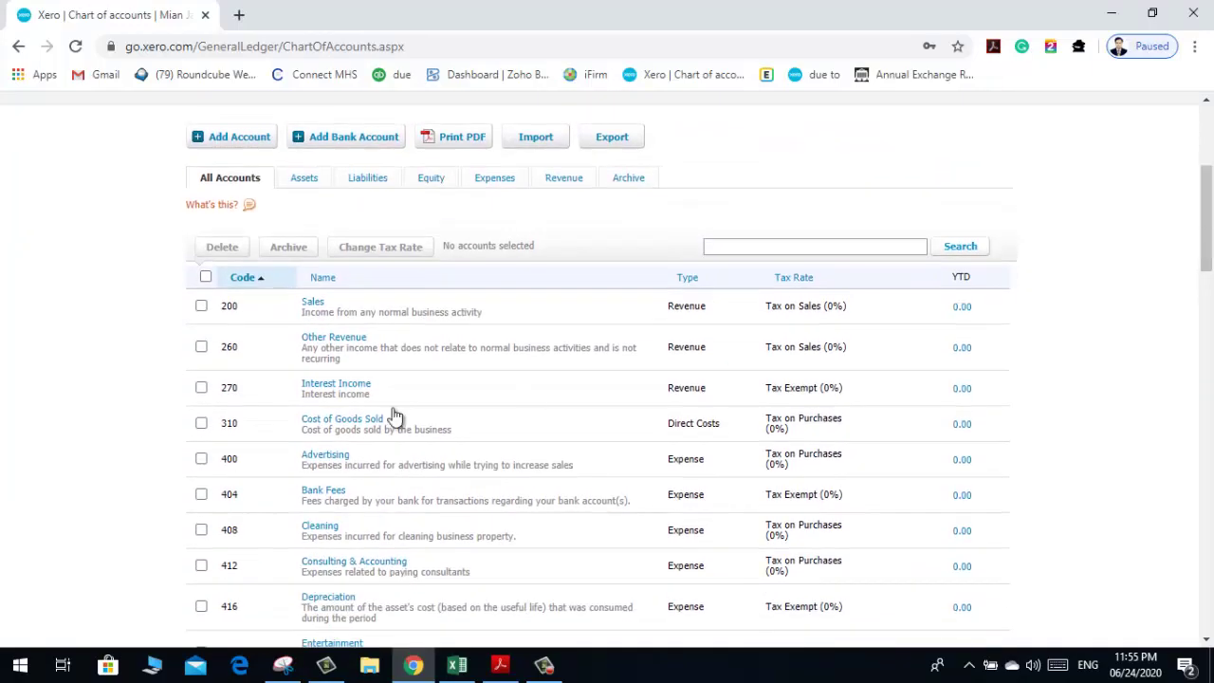
left_click(314, 302)
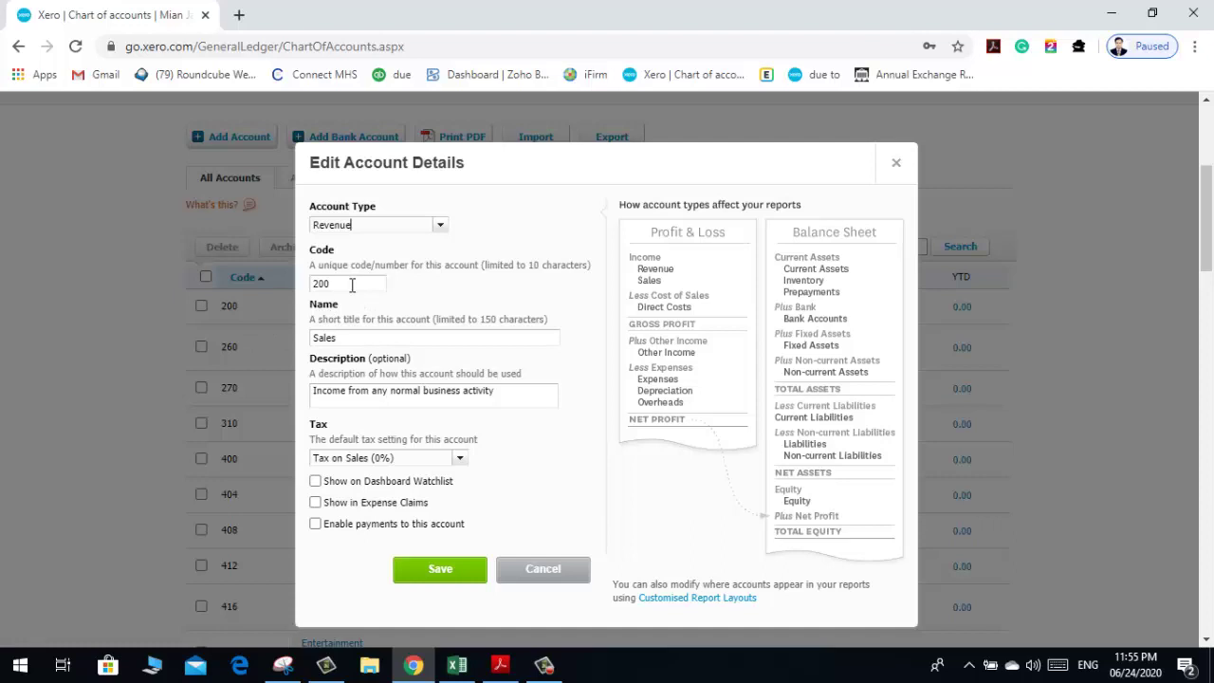
left_click(459, 461)
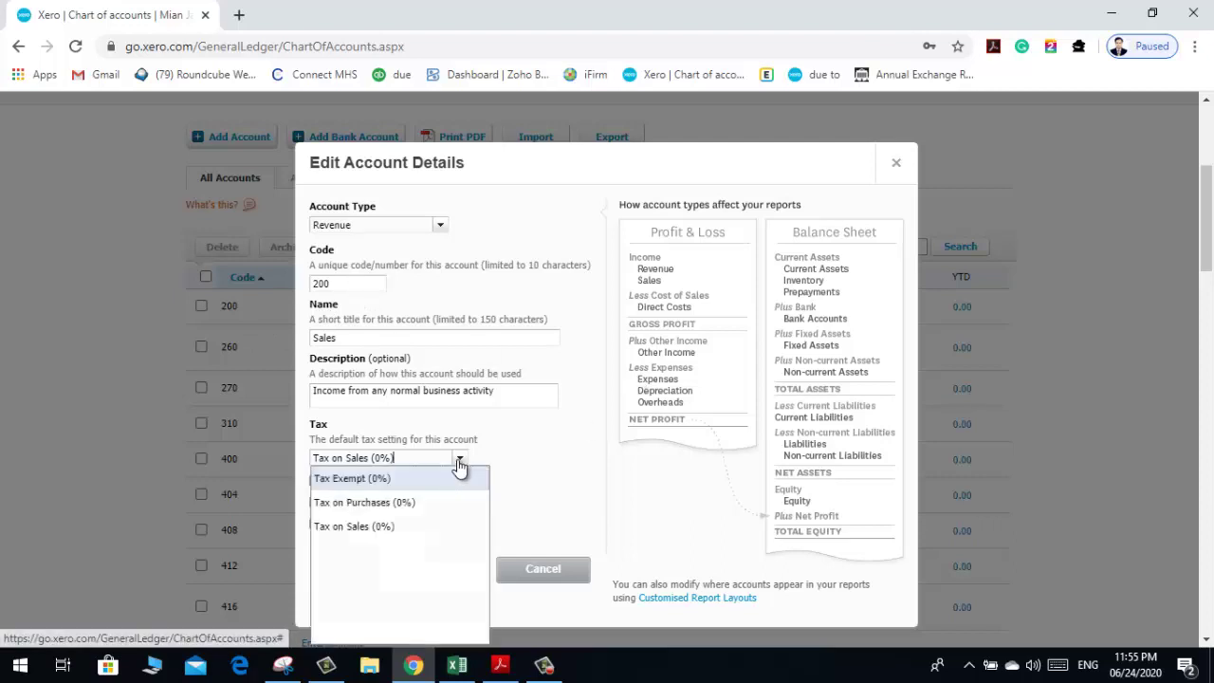
left_click(524, 461)
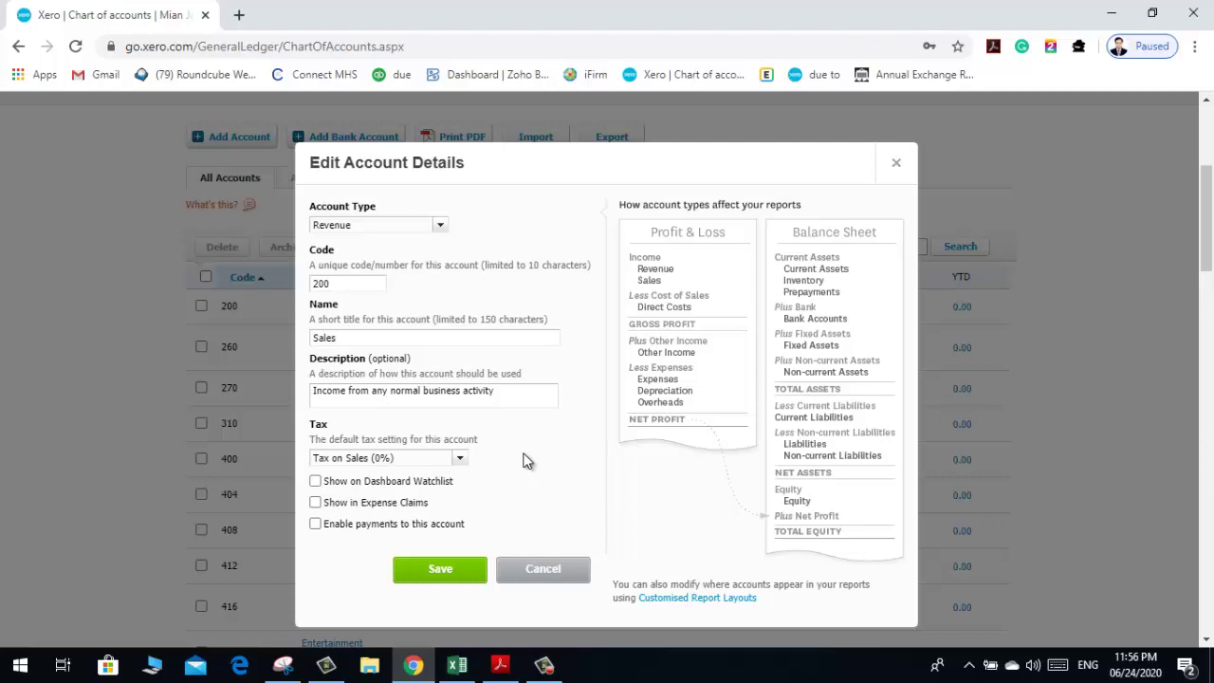
left_click(896, 163)
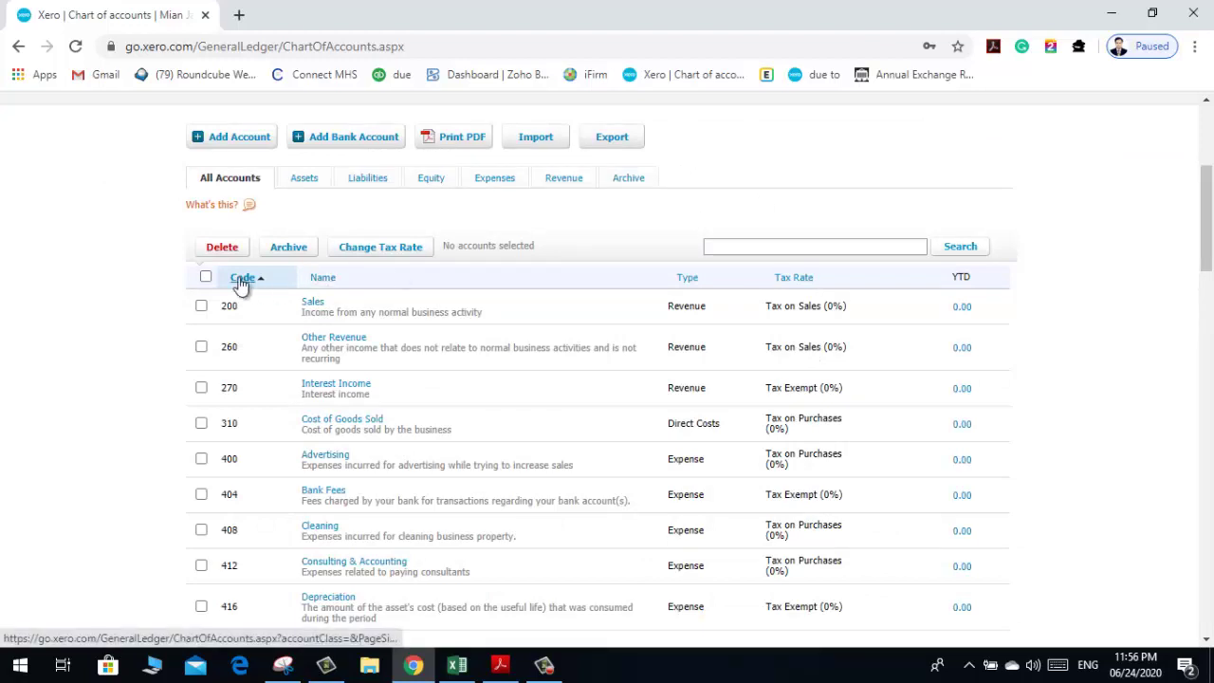
Step: Select all unlocked accounts in the chart of accounts and permanently delete them
left_click(206, 278)
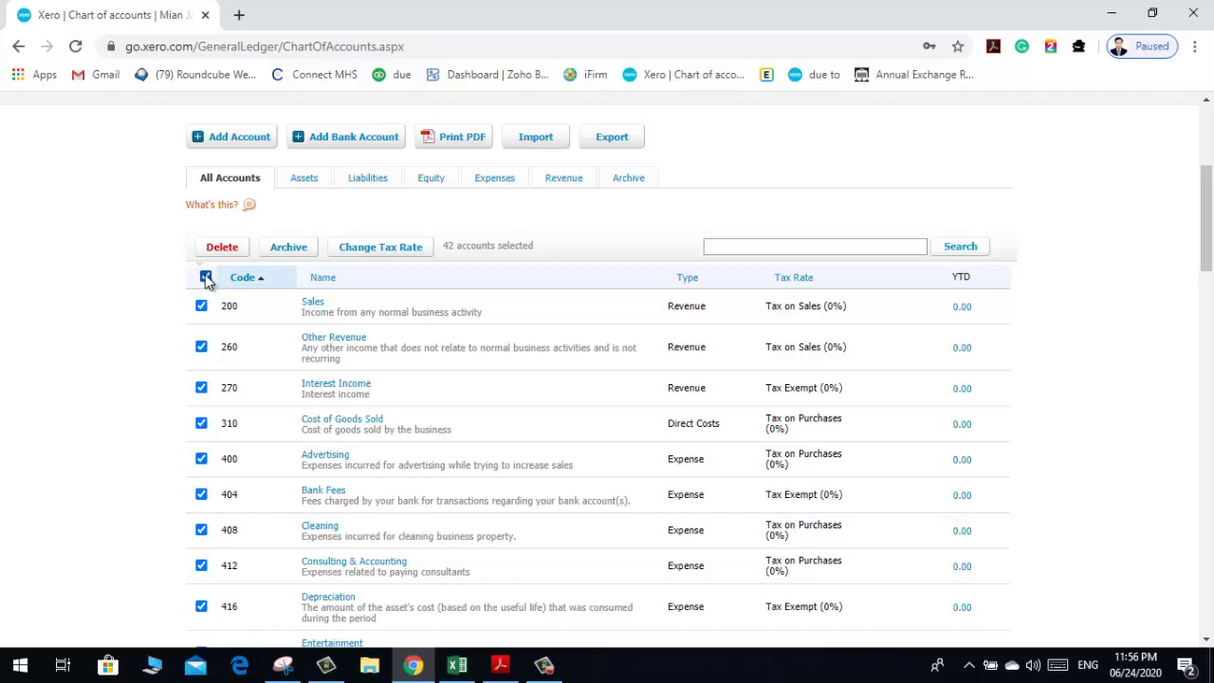
left_click_drag(1202, 190, 1211, 394)
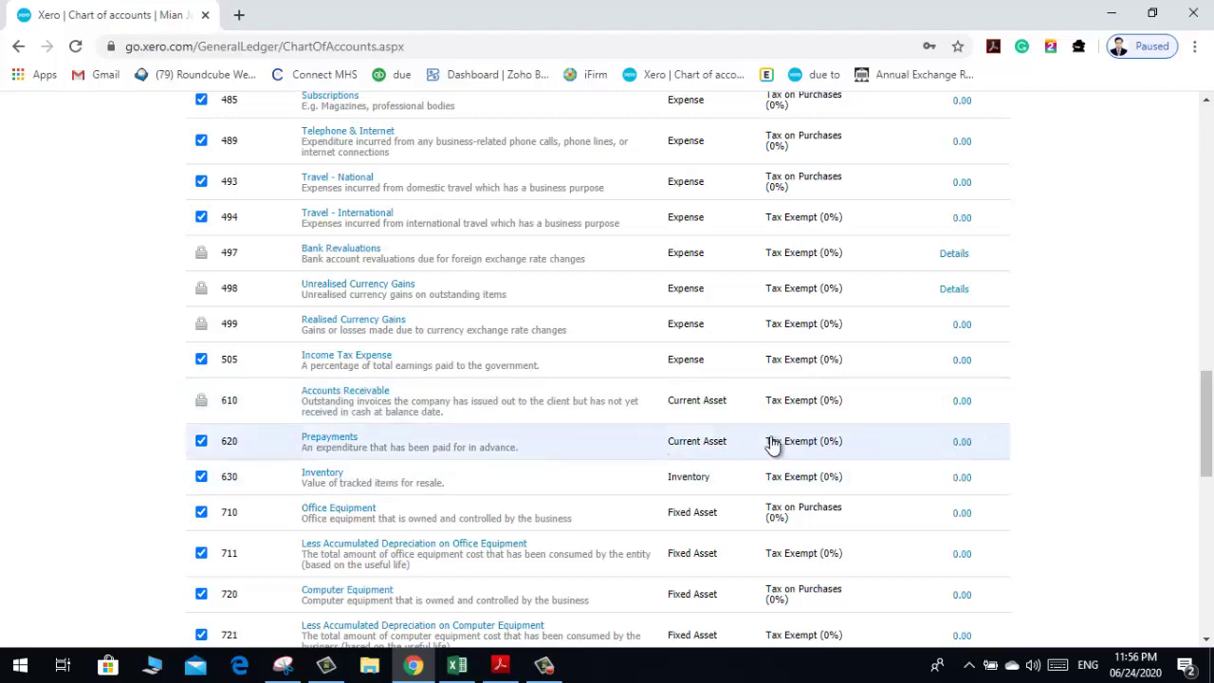
left_click_drag(1206, 439, 1204, 228)
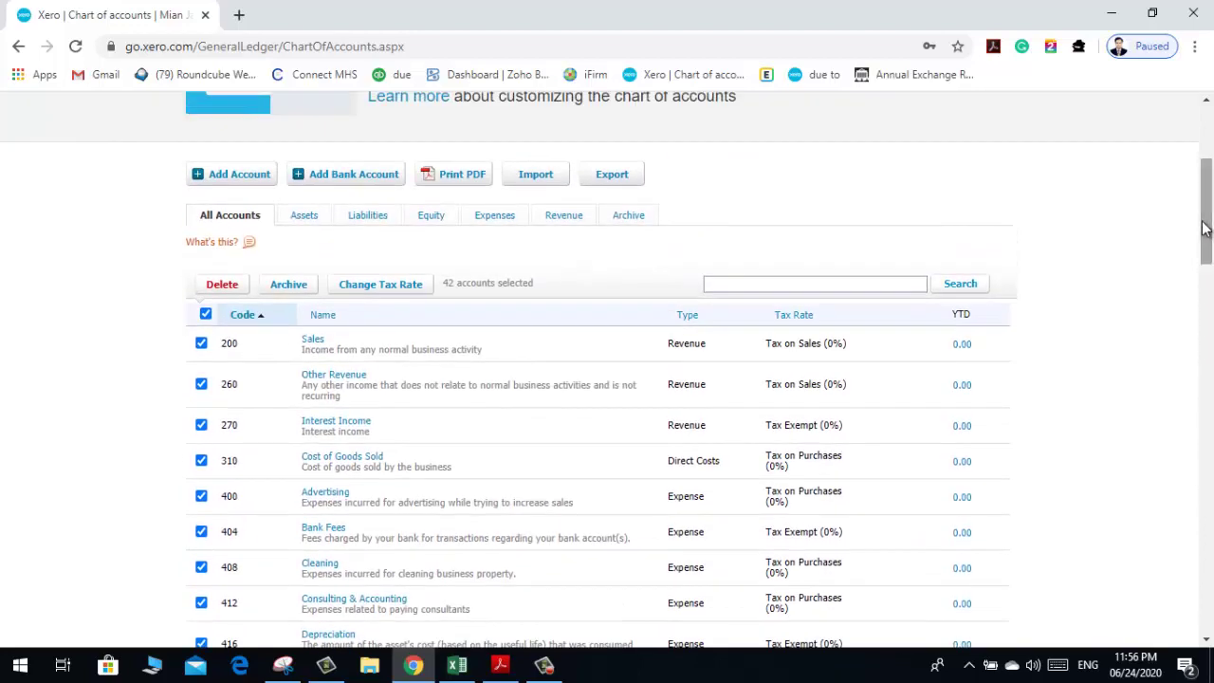
left_click(224, 286)
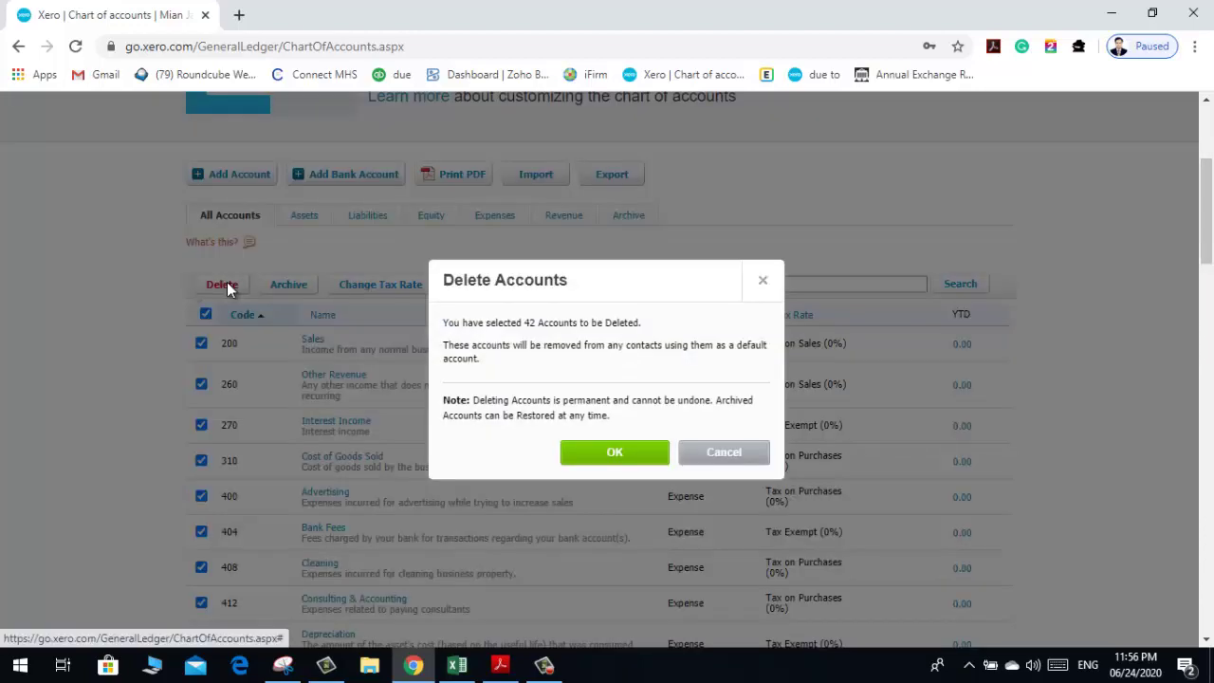
left_click(610, 455)
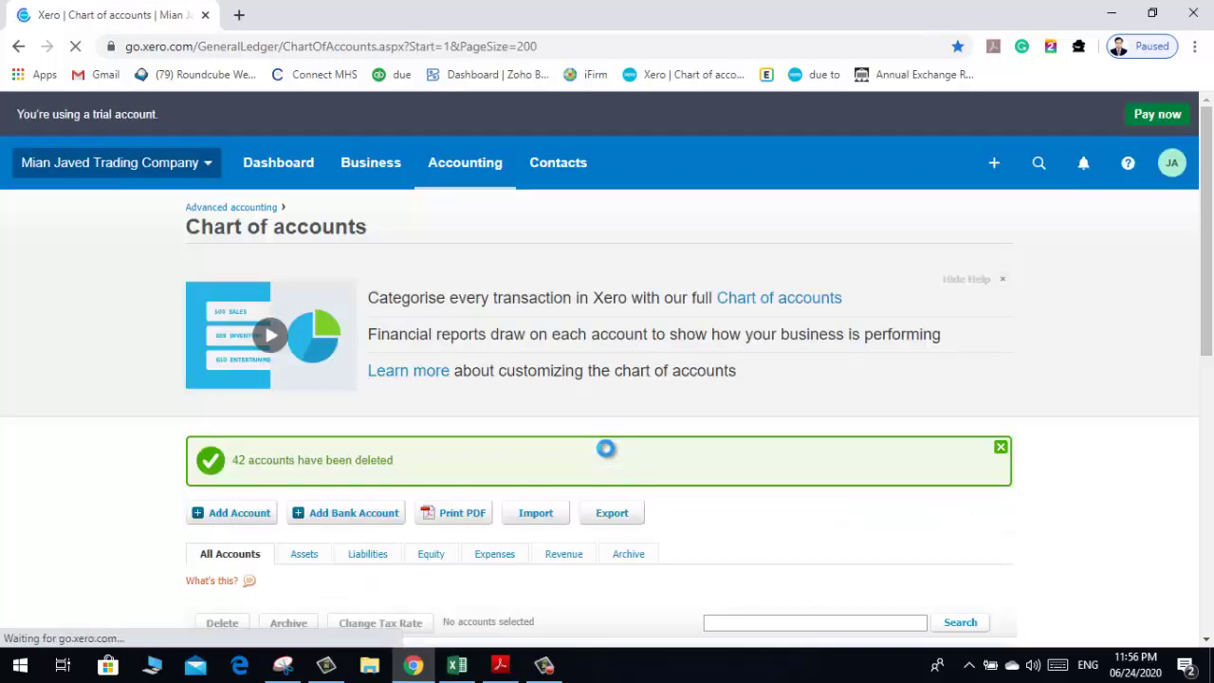
Step: Start a chart of accounts import and download the example CSV file for a tax registered company
left_click_drag(1206, 224, 1207, 503)
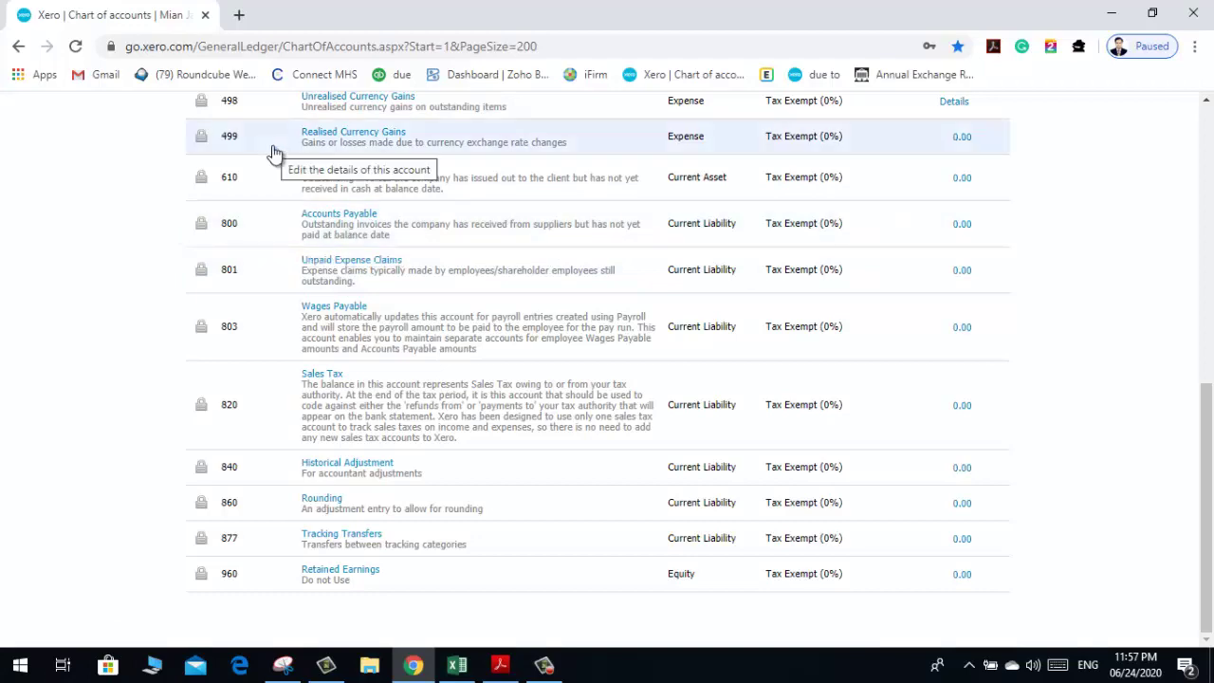
left_click_drag(1212, 484, 1184, 259)
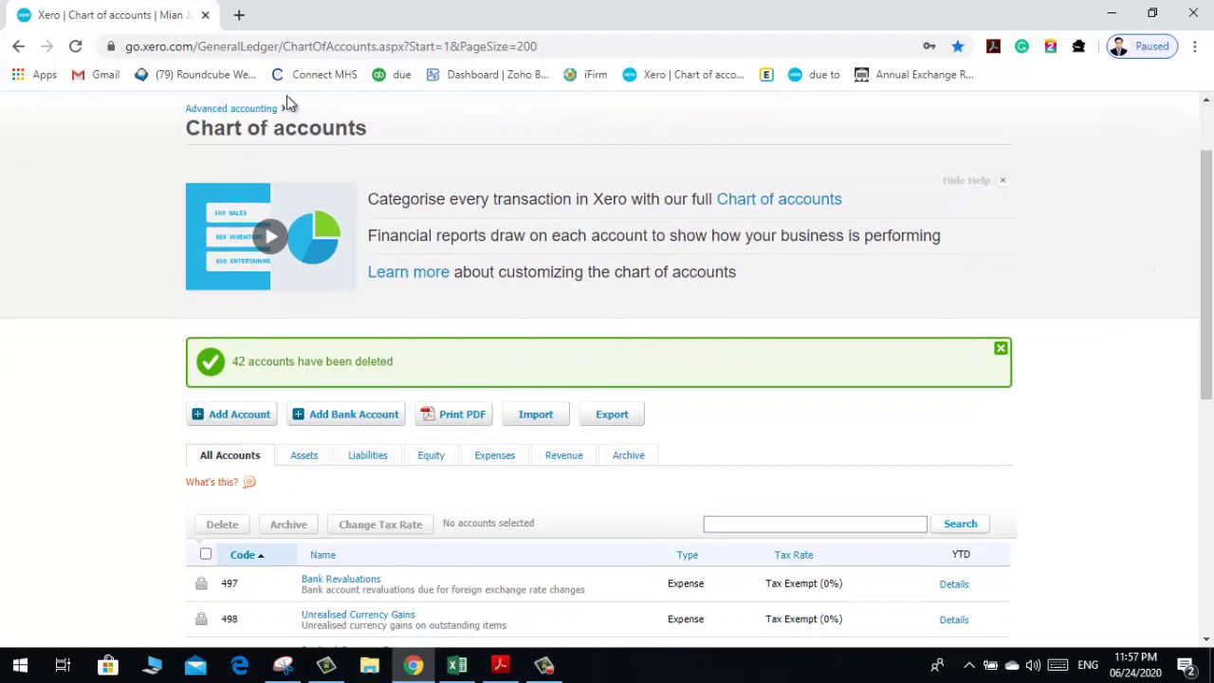
left_click(536, 418)
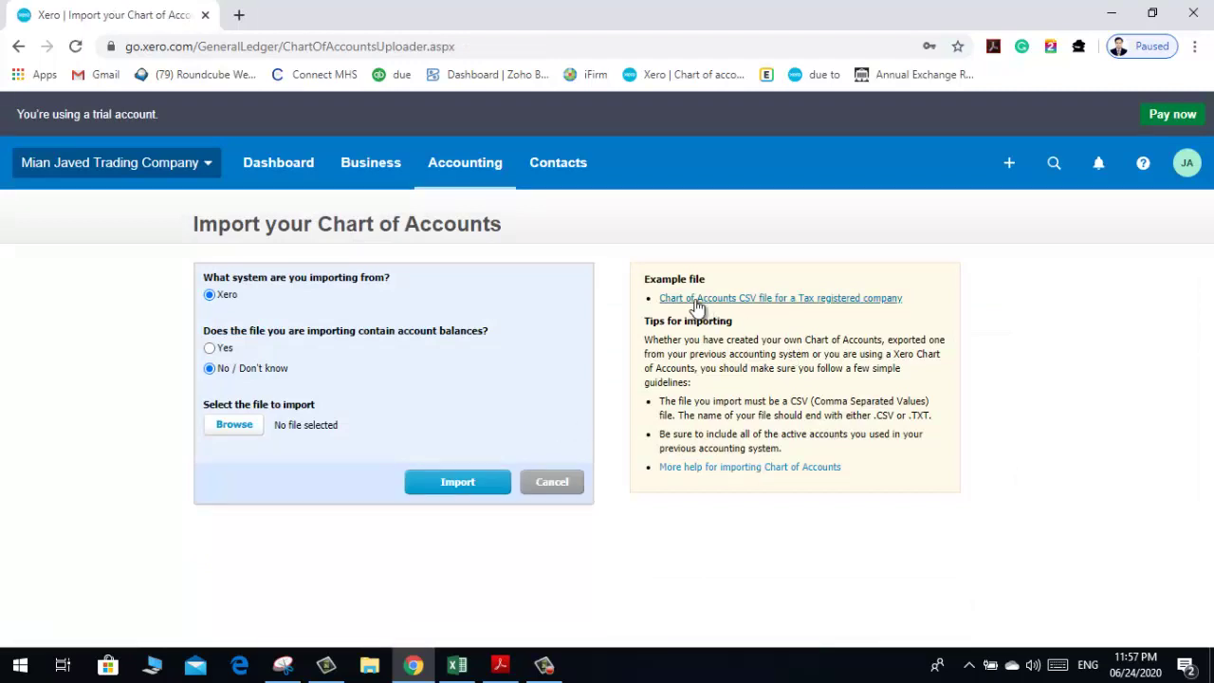
left_click(831, 302)
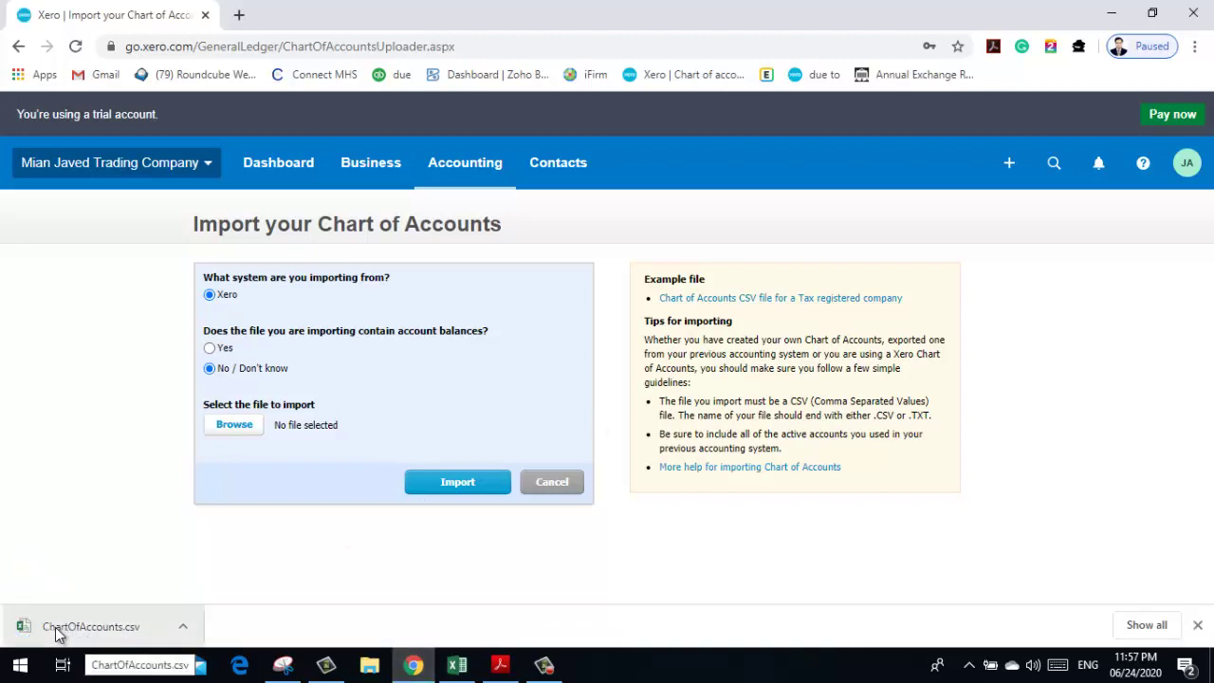
Step: Copy the downloaded ChartOfAccounts CSV file from the Downloads folder onto the desktop
right_click(61, 627)
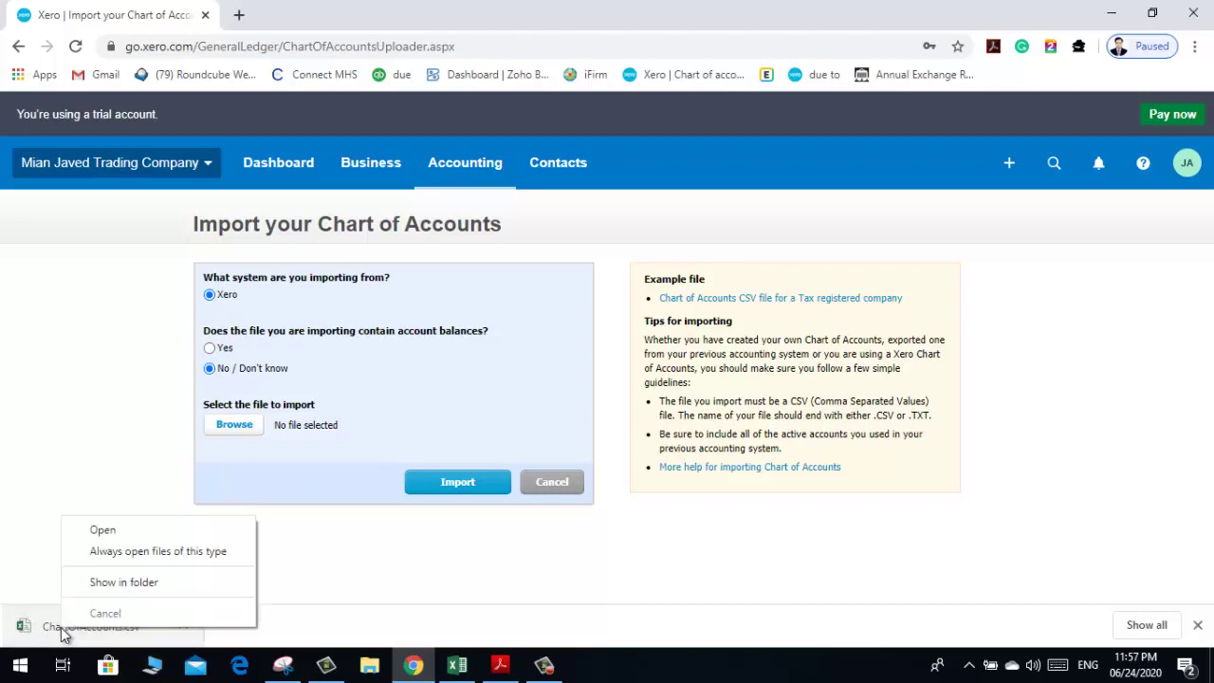
left_click(102, 583)
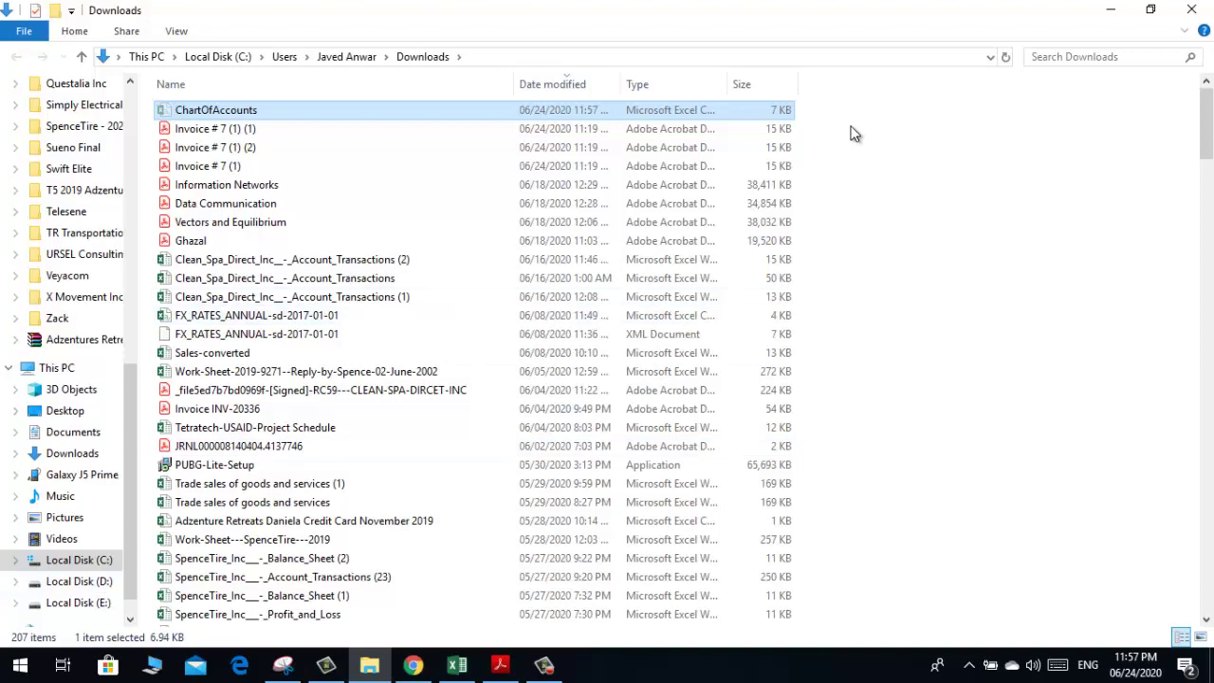
left_click(1191, 11)
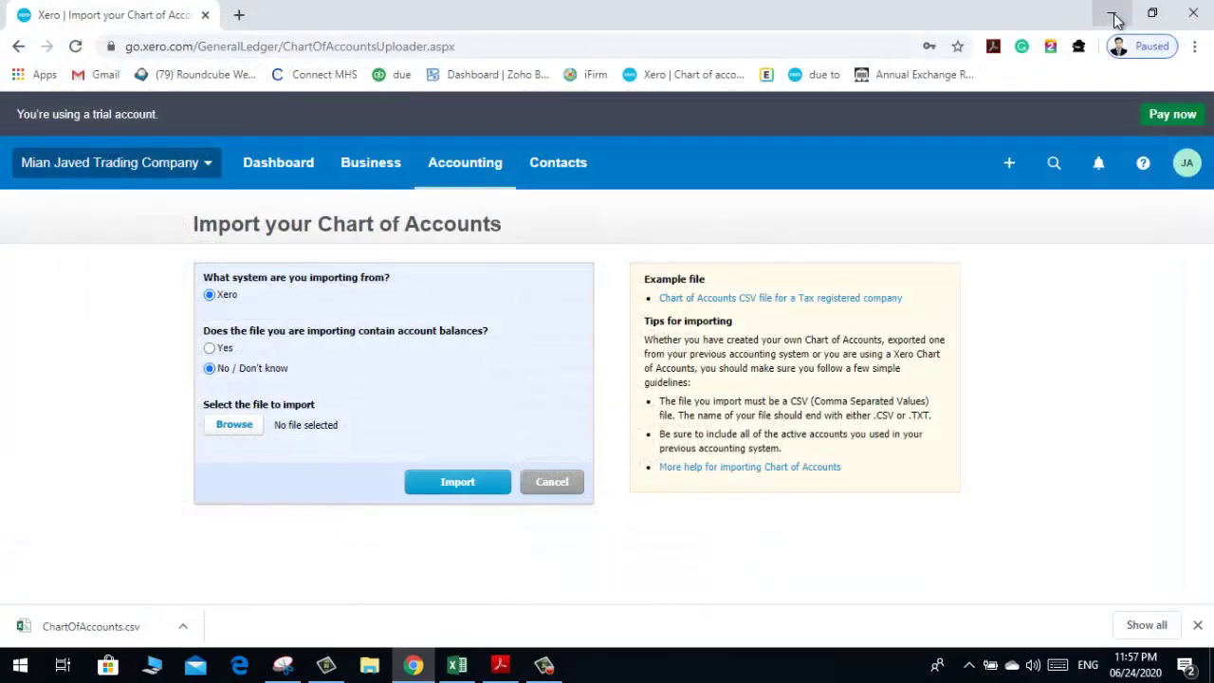
left_click(1111, 13)
left_click(1113, 14)
left_click(1111, 19)
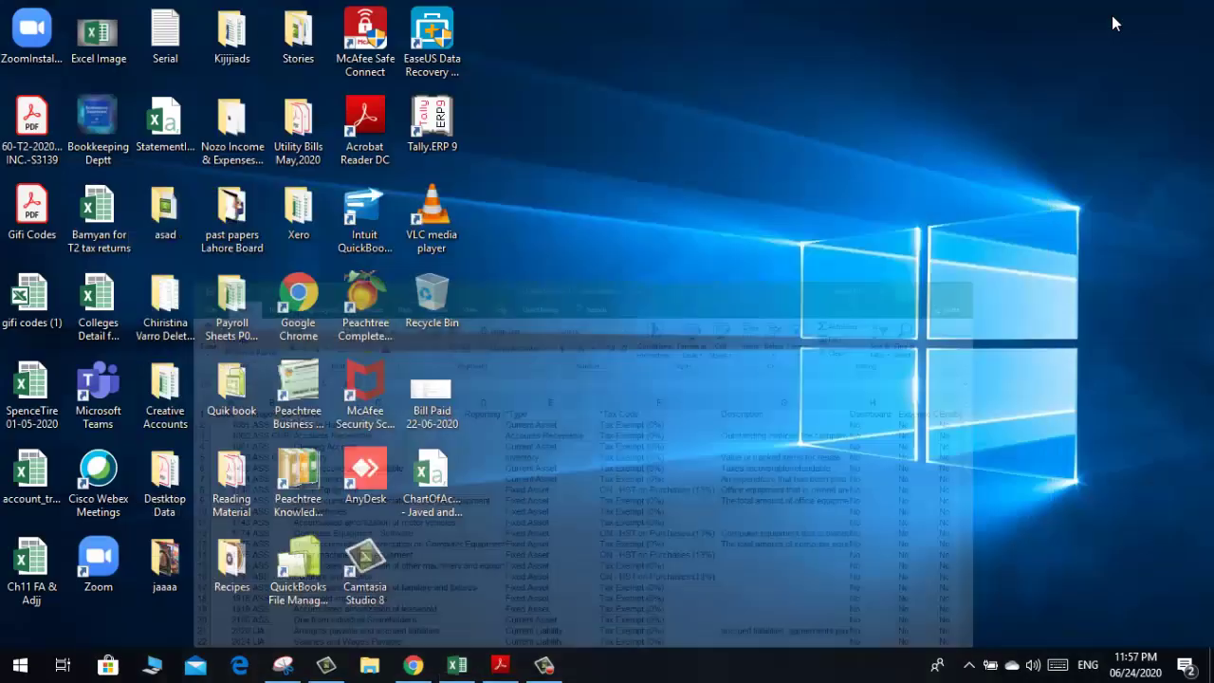
right_click(459, 563)
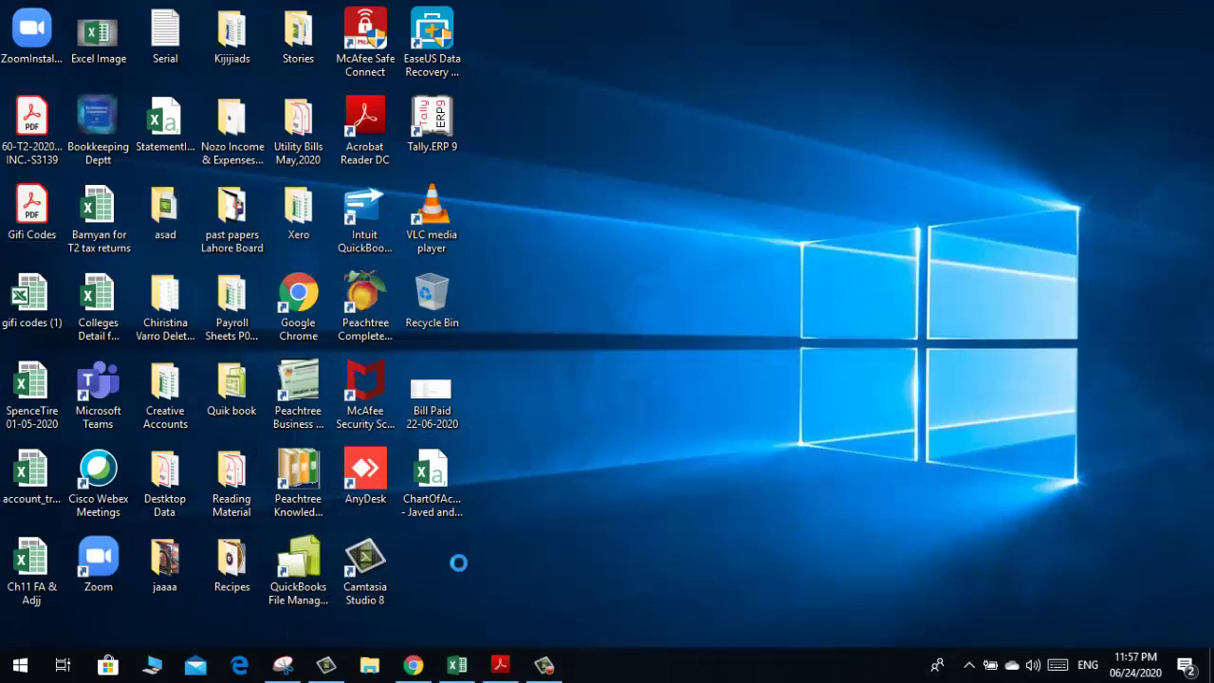
left_click(527, 394)
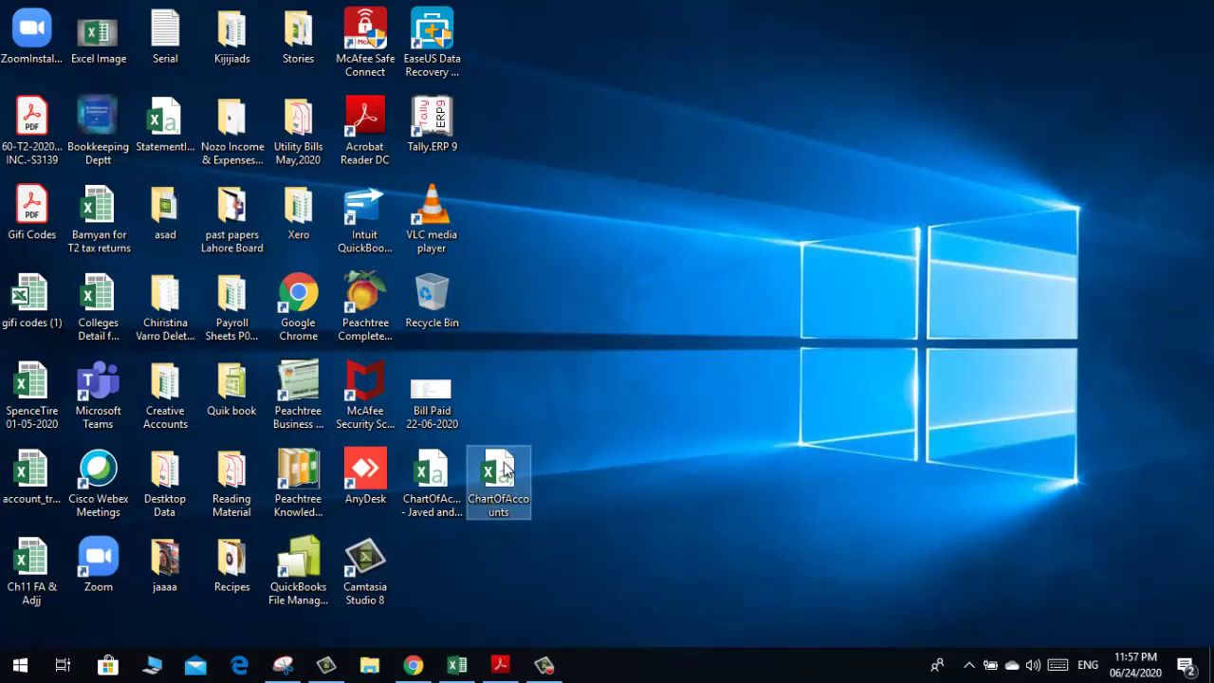
Step: Open the copied ChartOfAccounts file from the desktop in Excel
left_click(444, 482)
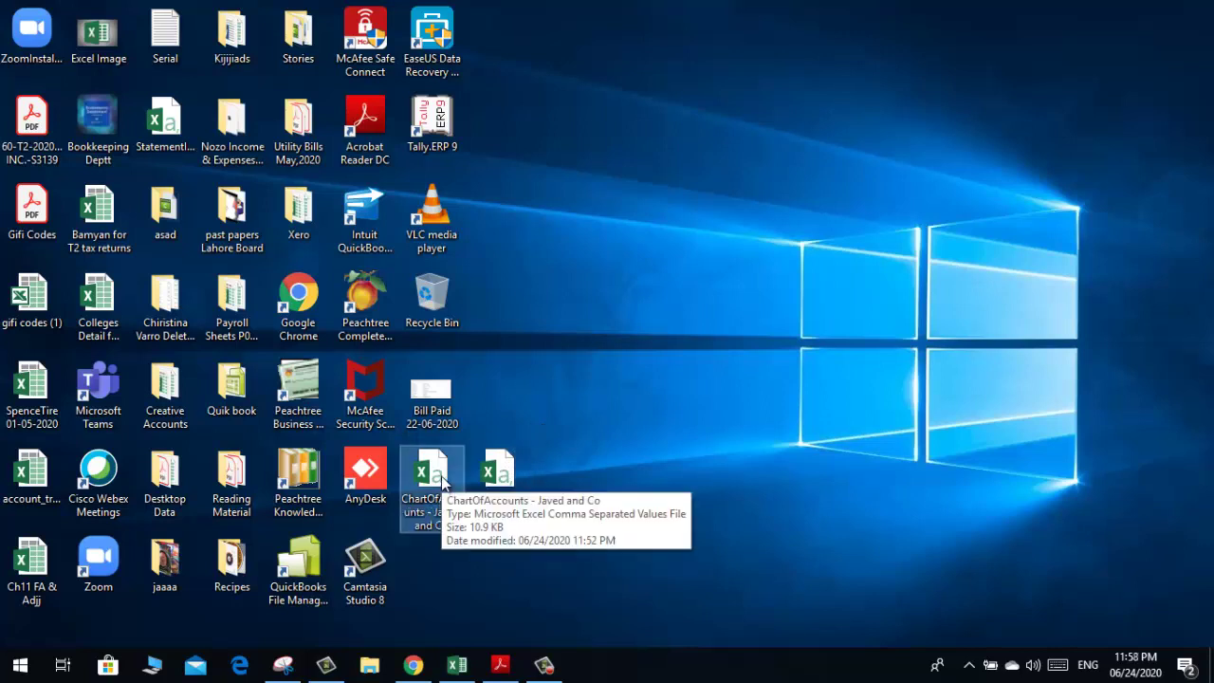
left_click(505, 482)
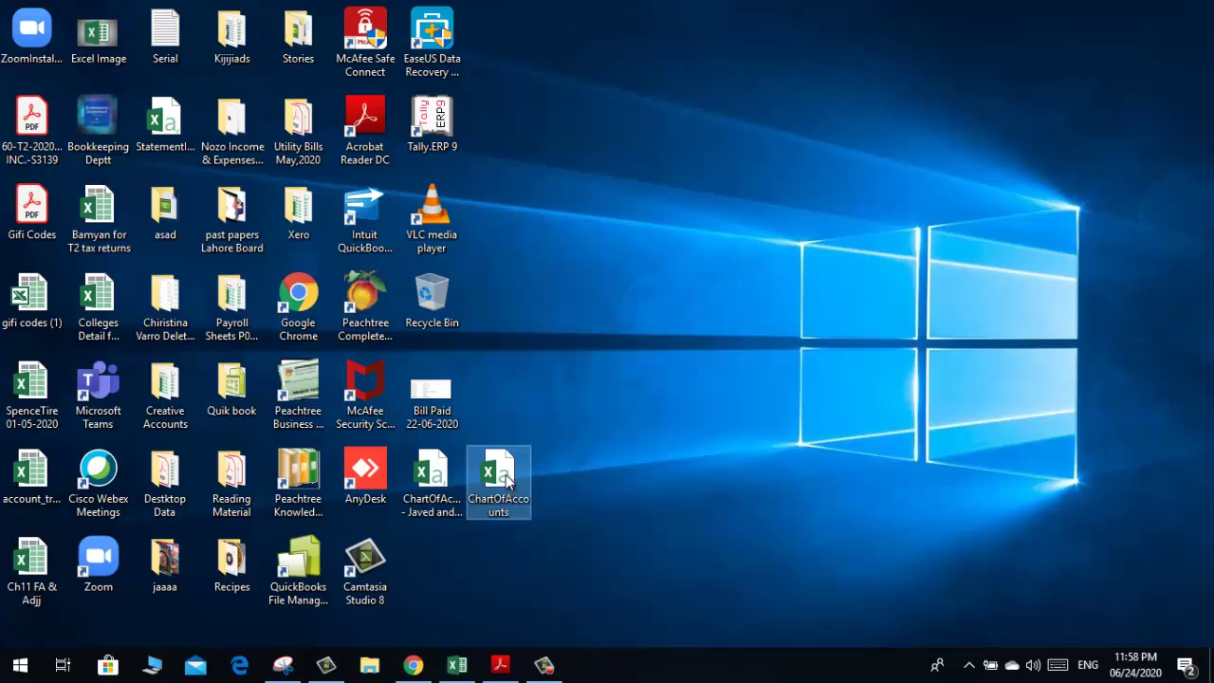
double_click(500, 484)
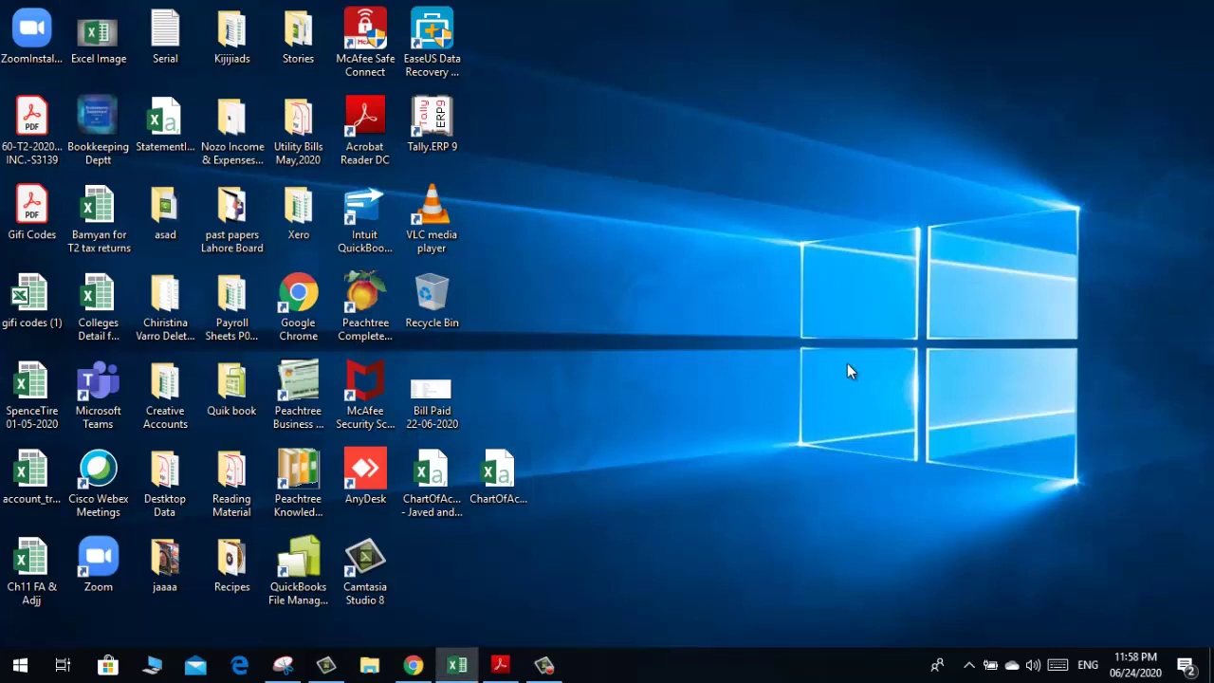
left_click(458, 666)
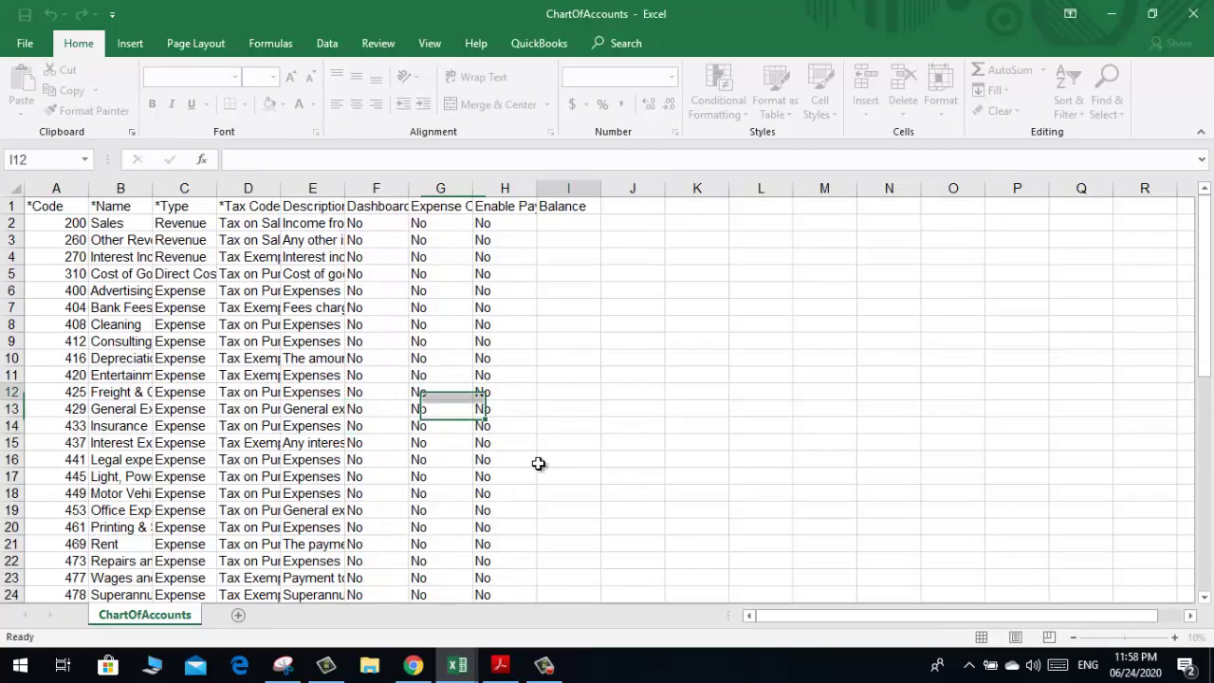
left_click(538, 463)
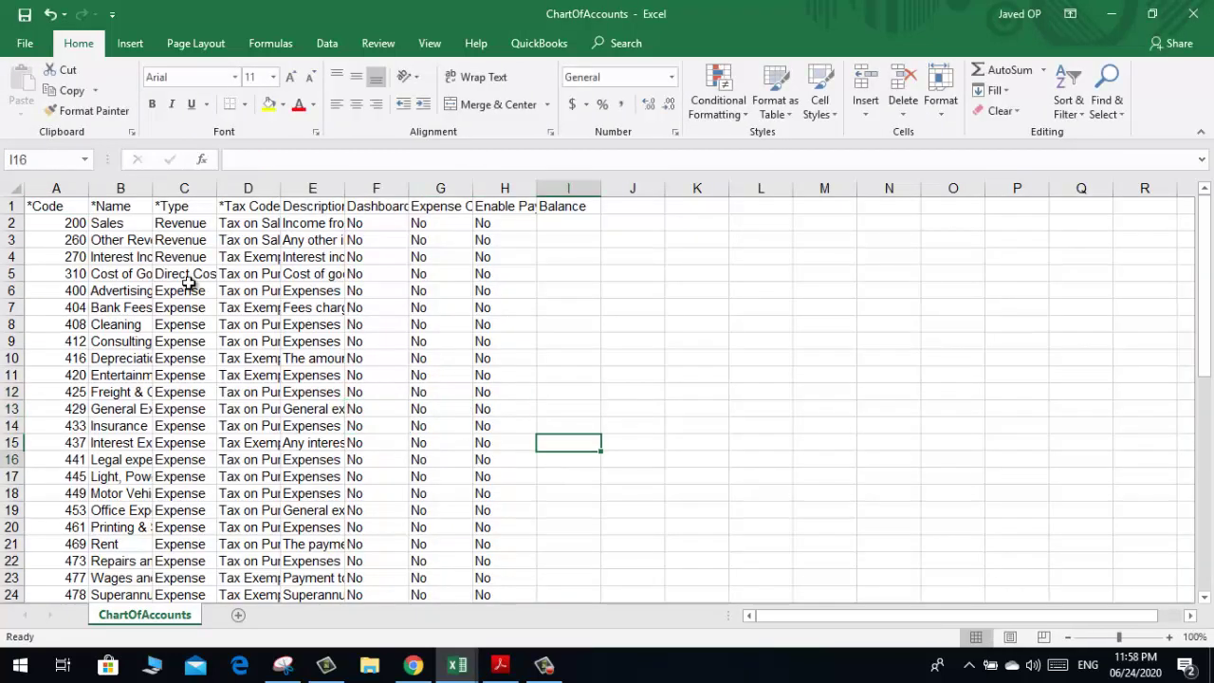
Step: Autofit the widths of the Name, Type and Tax Code columns to their contents
left_click(111, 238)
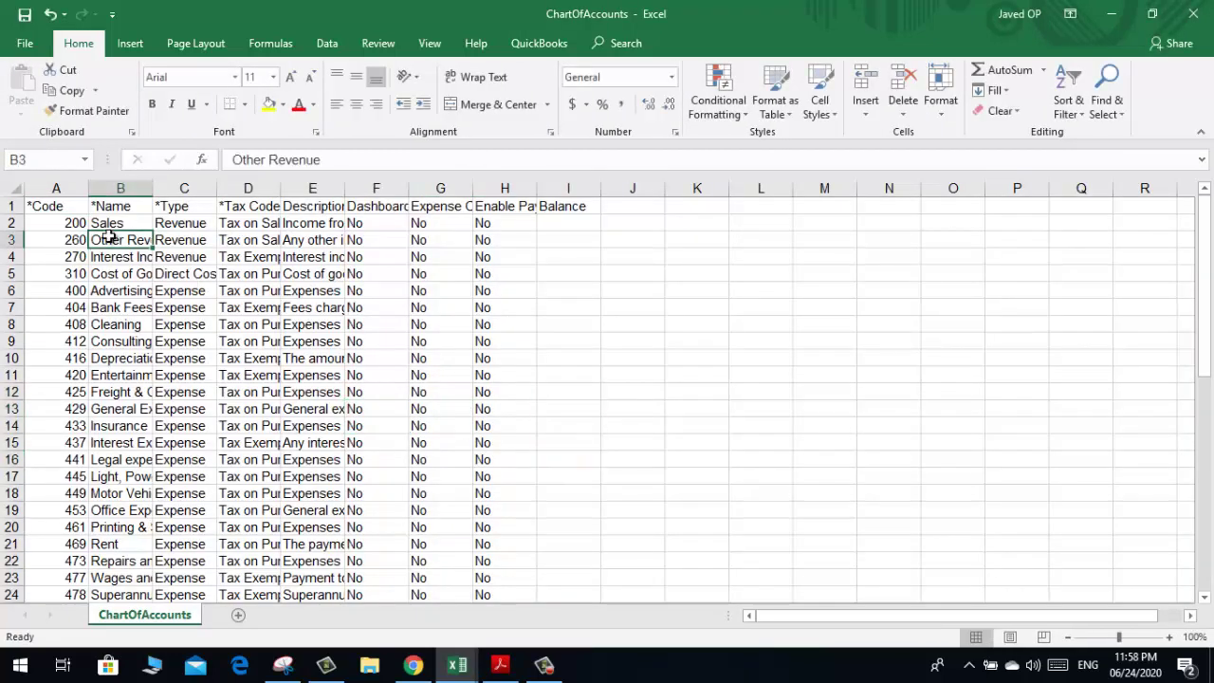
double_click(150, 188)
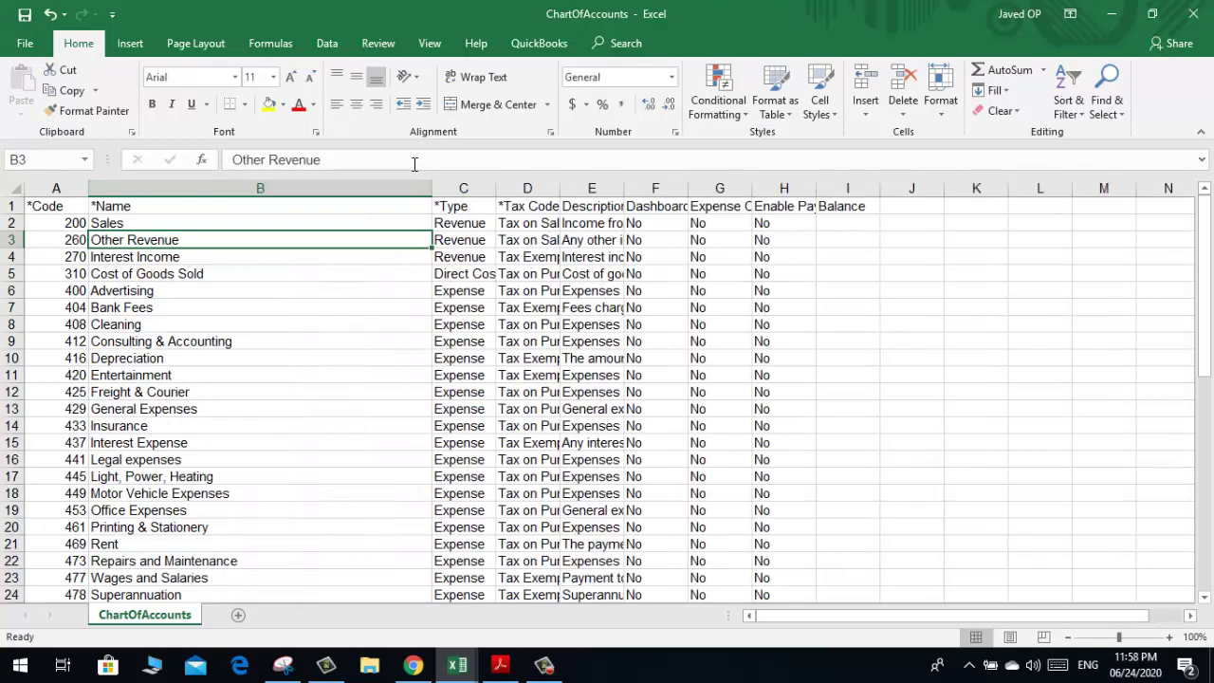
double_click(495, 187)
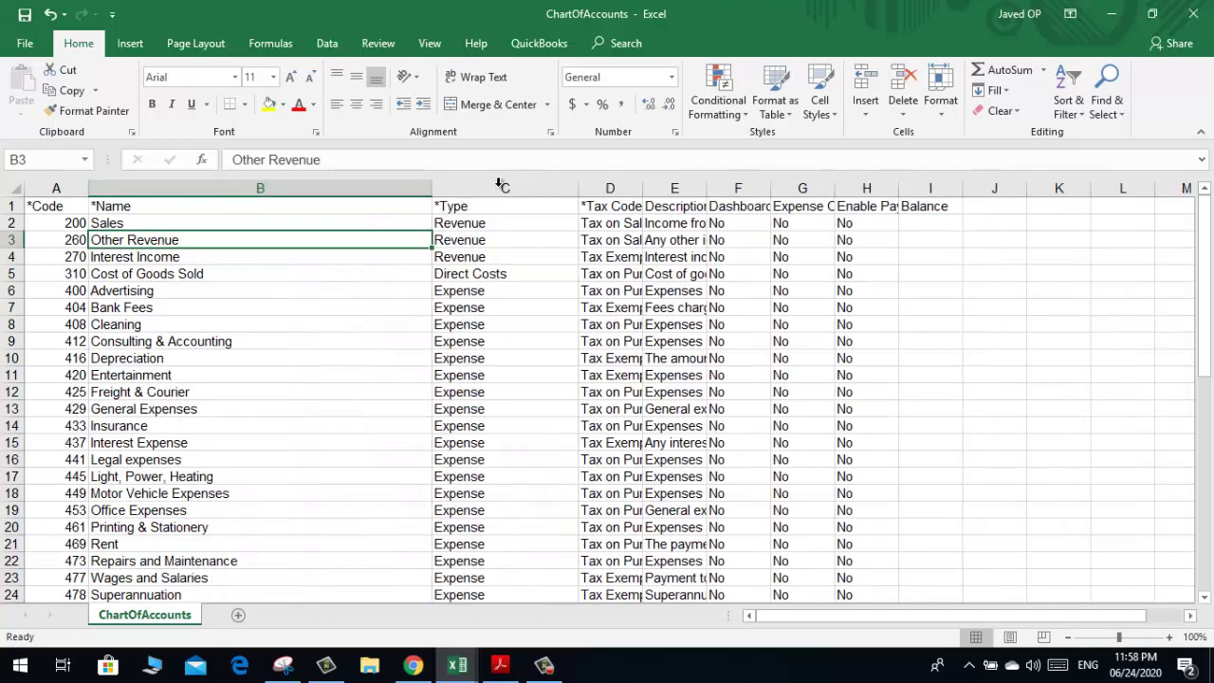
double_click(643, 188)
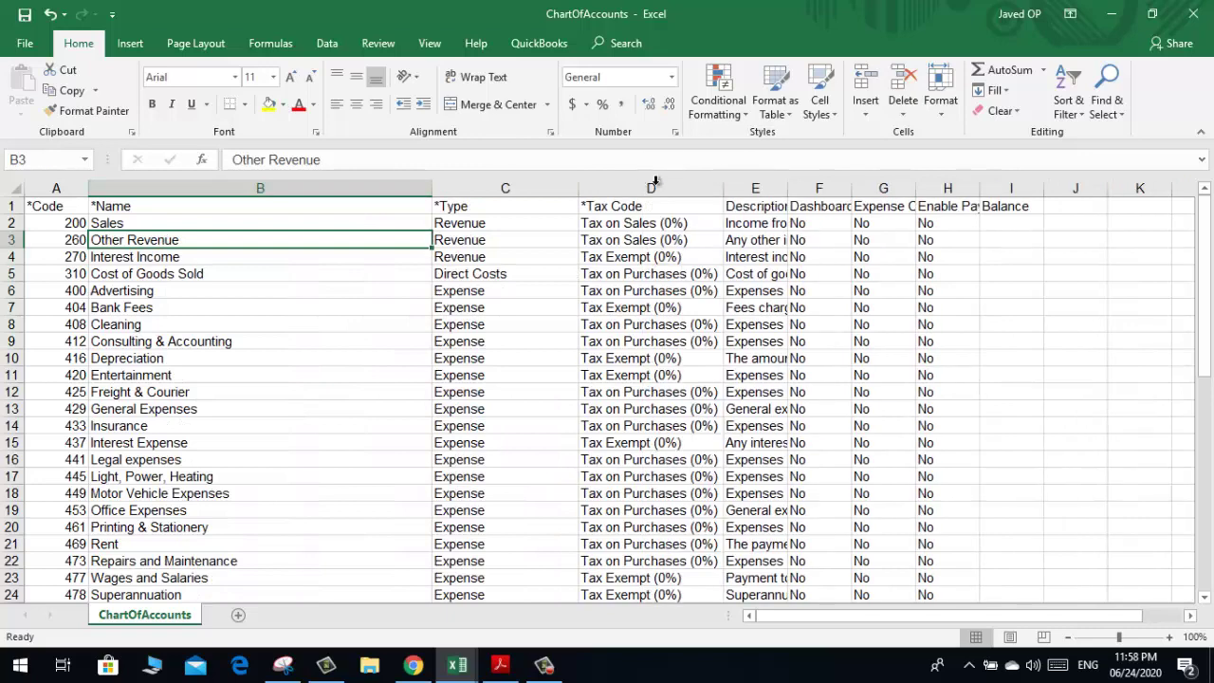
Step: Autofit the Description column to its contents and narrow the Type and Name columns to fit their entries
left_click(789, 185)
double_click(789, 185)
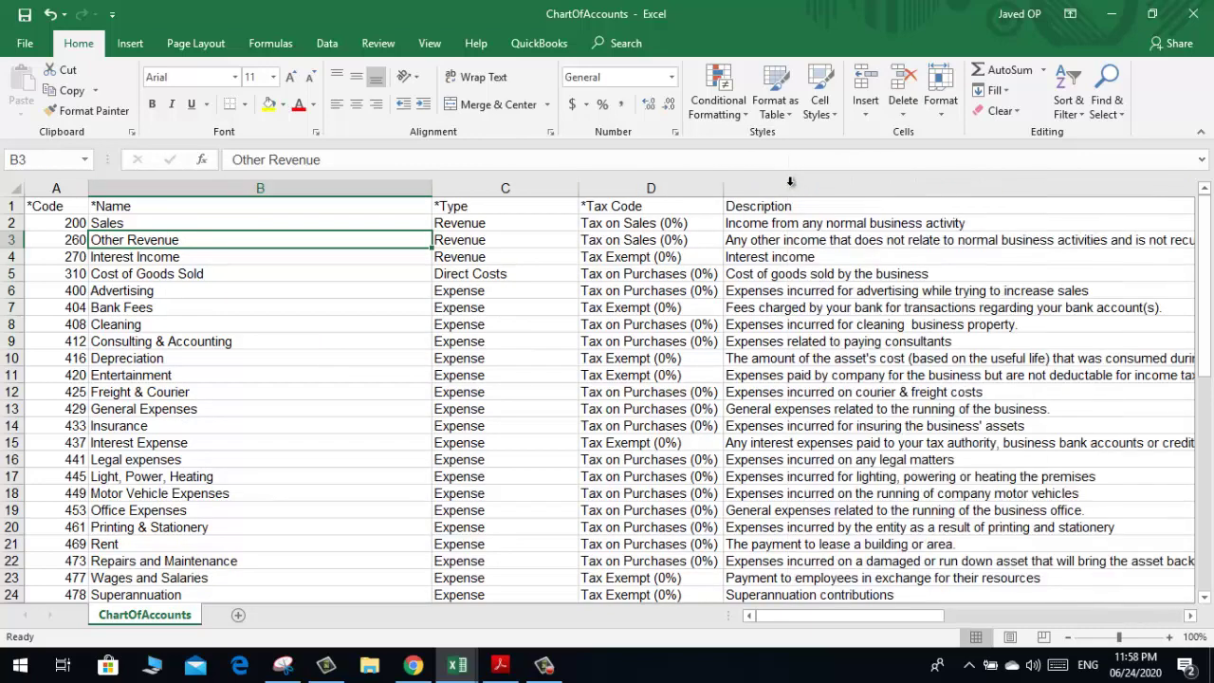
left_click(918, 184)
left_click_drag(578, 188, 512, 188)
left_click_drag(433, 186, 236, 181)
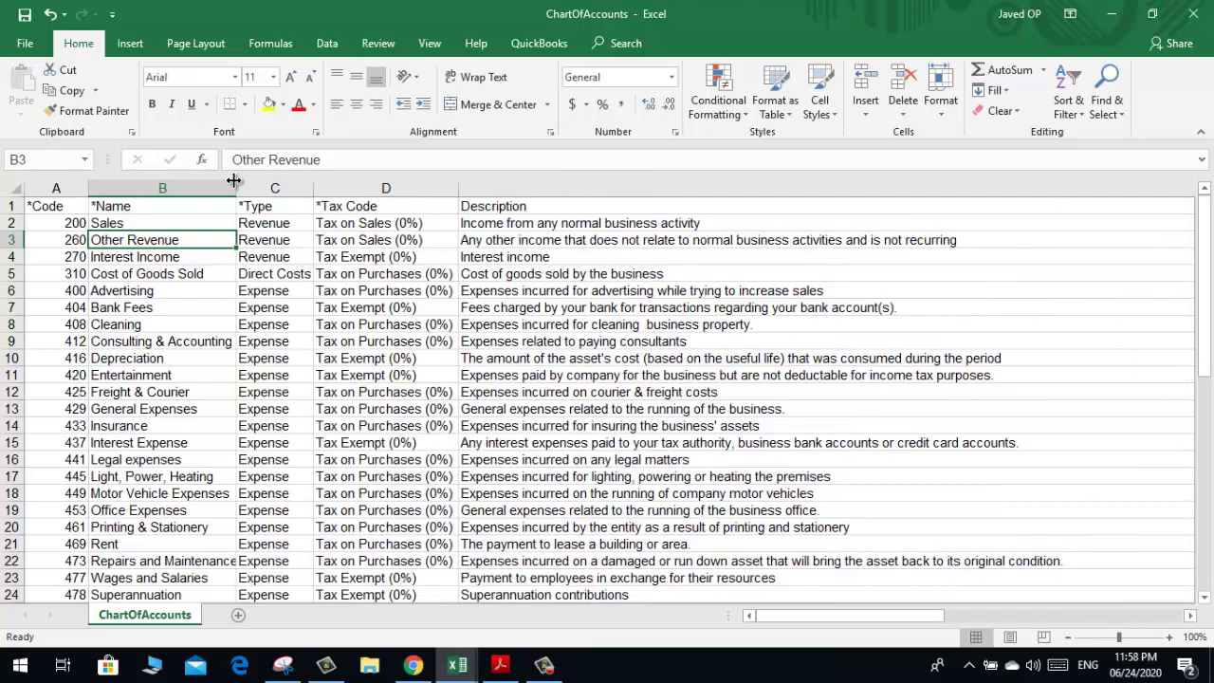
Step: Review the sample account rows by code, name, type and tax code down to the end of the list and back
left_click_drag(60, 224, 61, 233)
left_click(62, 232)
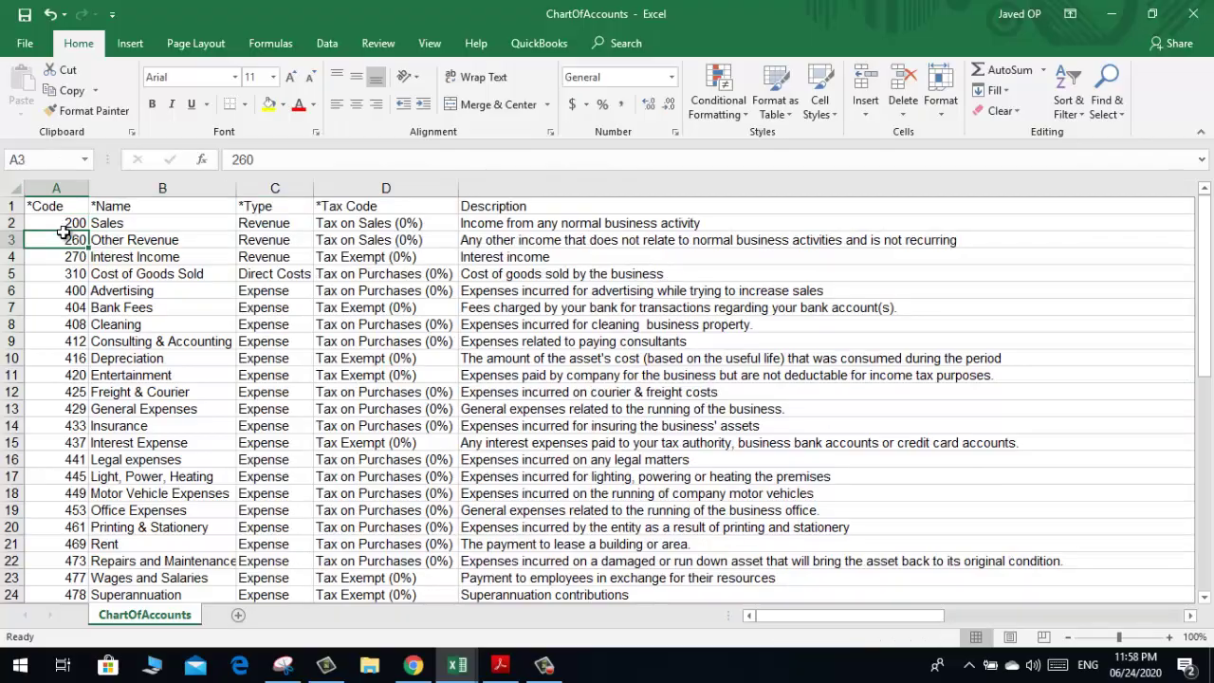
key("Down")
key("Down")
key("Down")
key("Down")
key("Down")
key("Down")
key("Down")
key("Down")
key("Down")
key("Down")
key("Down")
key("Down")
key("Down")
key("Down")
key("Down")
key("Down")
key("Down")
key("Down")
key("Down")
key("Down")
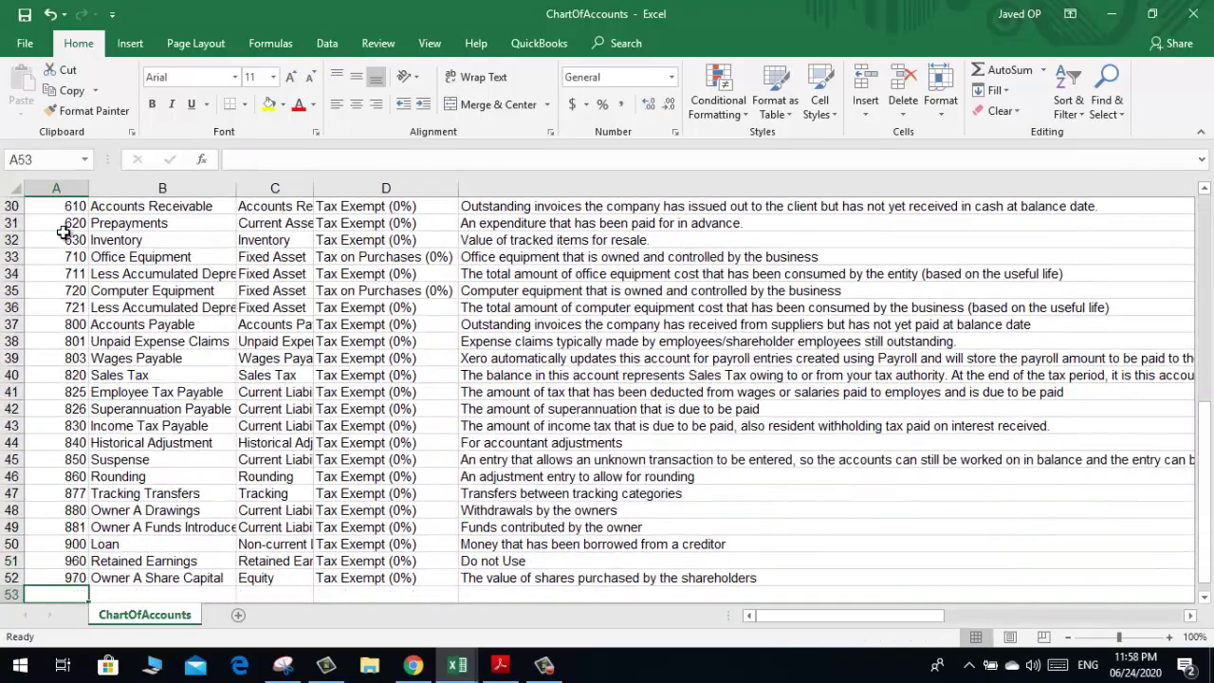
key("Down")
key("Down")
key("Down")
key("Down")
key("Down")
key("Down")
key("Down")
key("Down")
key("Down")
key("Up")
key("Up")
key("Up")
key("Up")
key("Up")
key("Up")
key("Up")
key("Up")
key("Up")
key("Up")
key("Up")
key("Up")
key("Up")
key("Up")
key("Up")
key("Up")
key("Up")
key("Up")
key("Up")
key("Up")
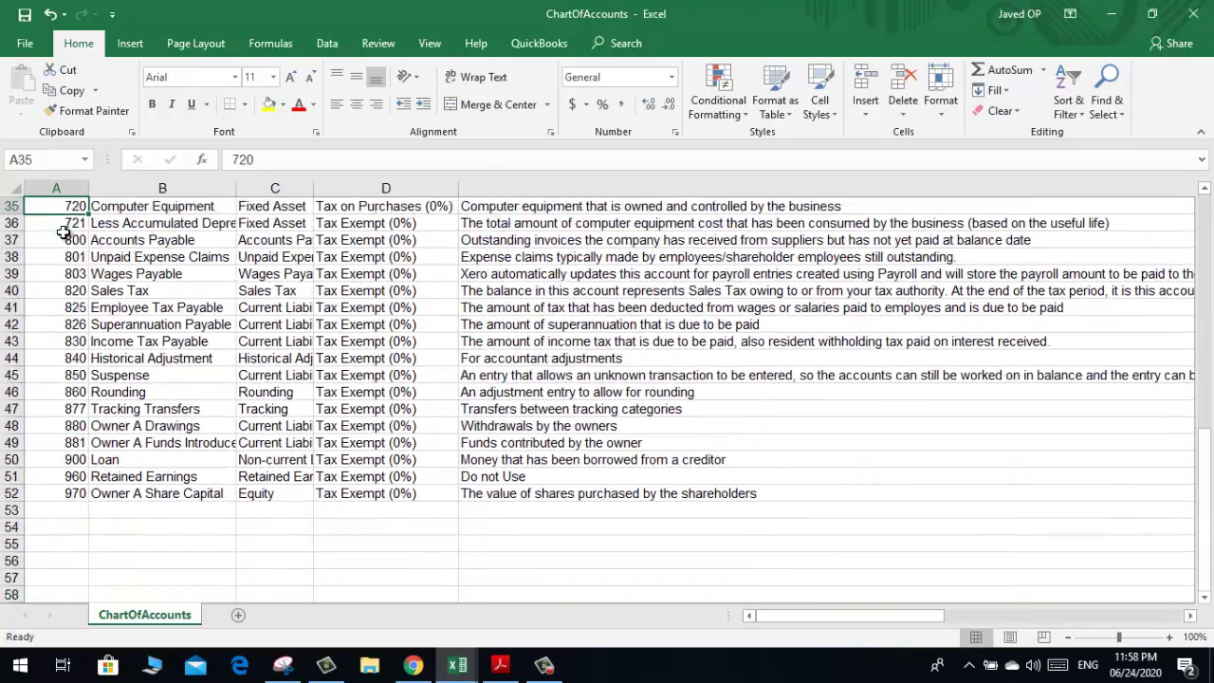
key("Up")
key("Up")
key("Up")
key("Up")
key("Up")
key("Up")
key("Up")
key("Up")
key("Up")
key("Up")
key("Up")
key("Up")
key("Up")
key("Up")
key("Up")
key("Up")
key("Up")
key("Up")
key("Up")
key("Up")
key("Down")
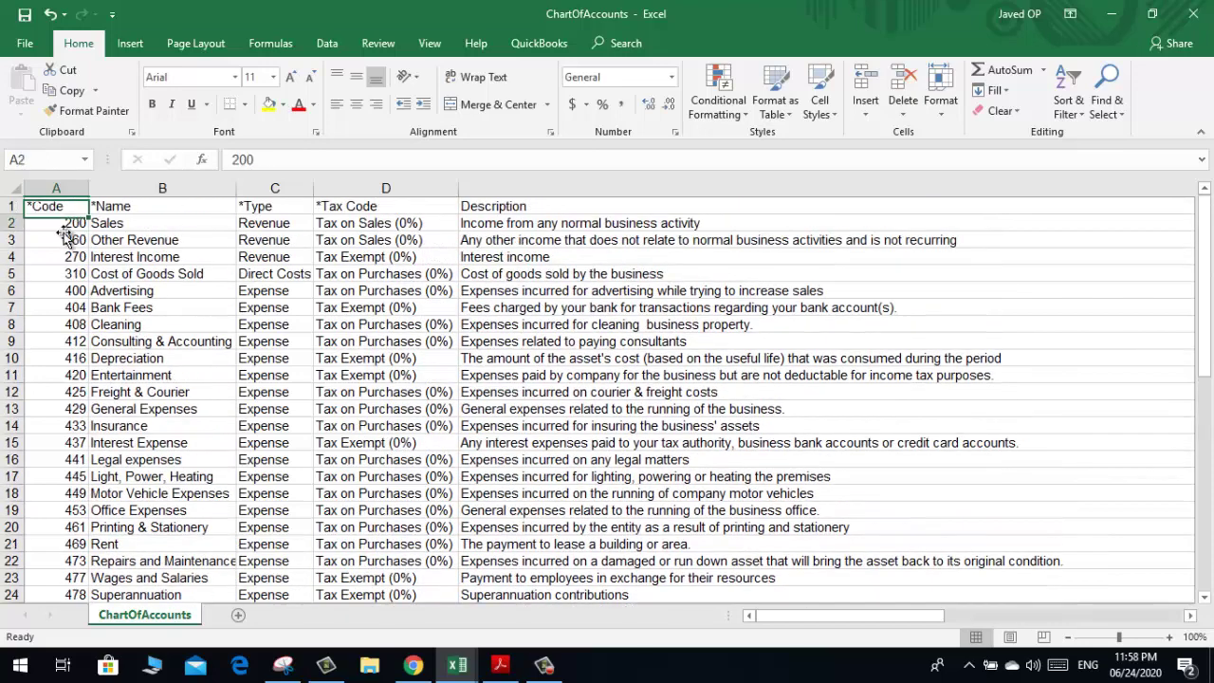
Step: Examine the remaining template columns from Description through Balance and their values down the account rows
key("Right")
key("Right")
key("Right")
key("Right")
key("Right")
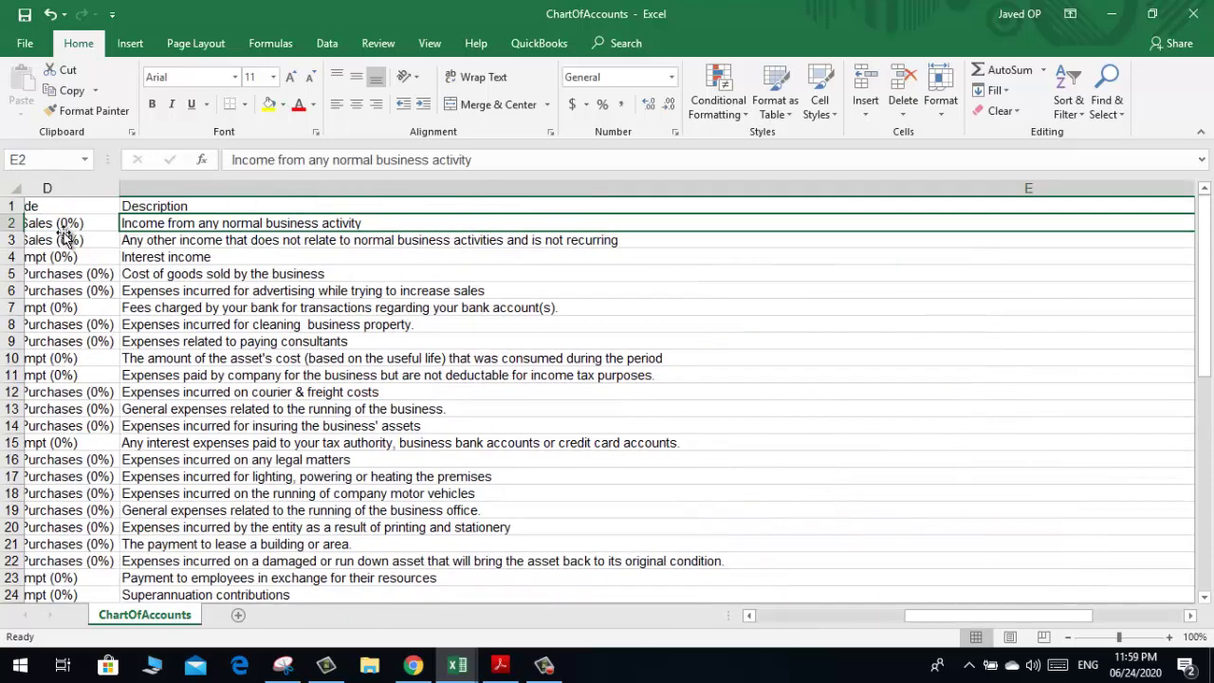
key("Down")
key("Down")
key("Down")
key("Down")
key("Down")
key("Down")
key("Down")
key("Down")
key("Down")
key("Down")
key("Down")
key("Down")
key("Down")
key("Down")
key("Down")
key("Down")
key("Down")
key("Down")
key("Down")
key("Down")
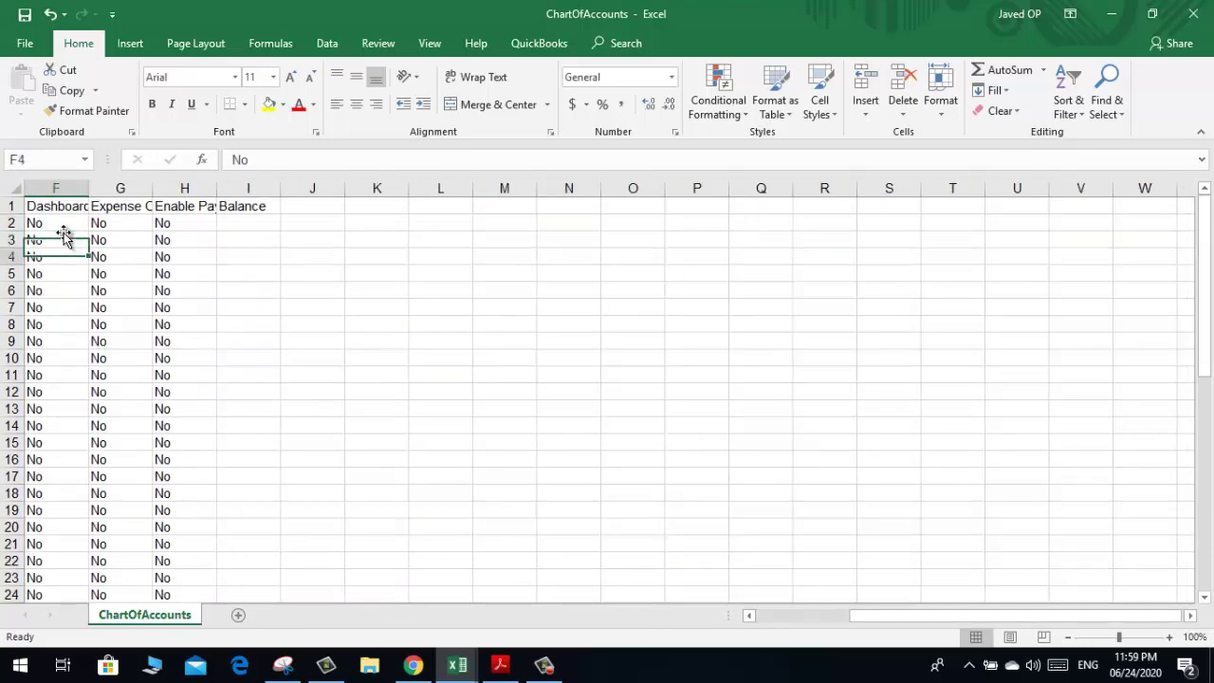
key("Down")
key("Down")
key("Down")
key("Down")
key("Down")
key("Down")
key("Down")
key("Down")
key("Down")
key("Down")
key("Down")
key("Down")
key("Down")
key("Down")
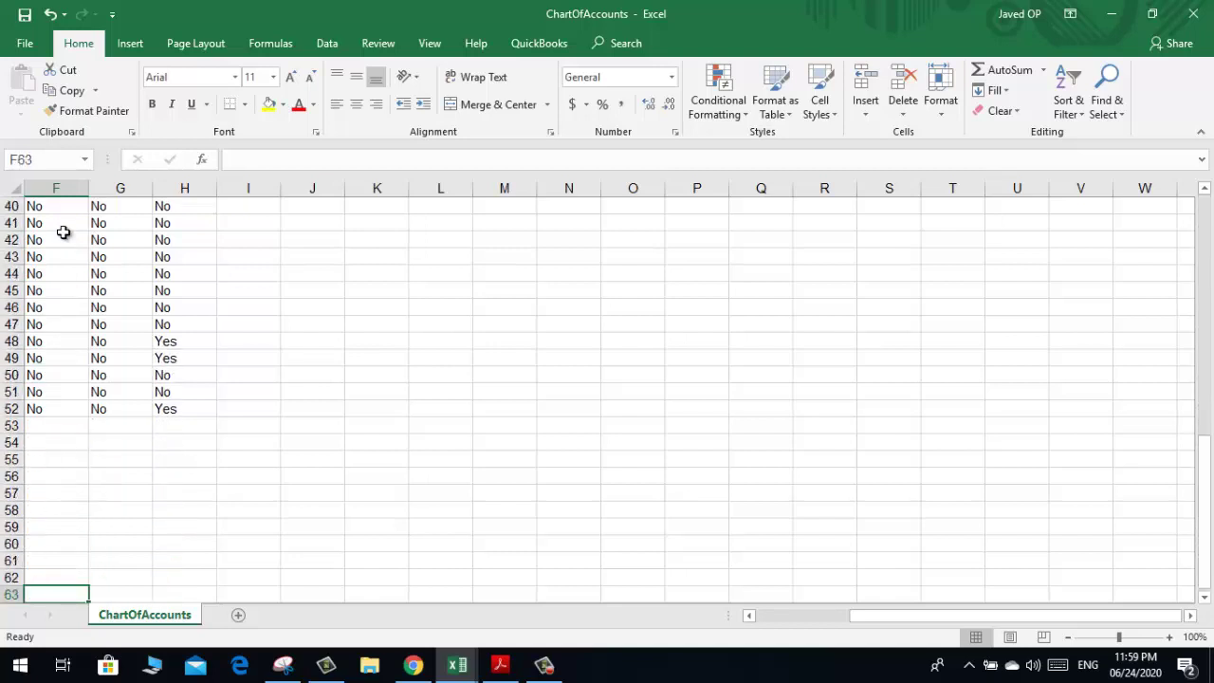
key("Up")
key("Up")
key("Up")
key("Up")
key("Up")
key("Up")
key("Up")
key("Up")
key("Up")
key("Up")
key("Up")
key("Up")
key("Up")
key("Up")
key("Up")
key("Up")
key("Up")
key("Up")
key("Up")
key("Up")
key("Up")
key("Up")
key("Up")
key("Up")
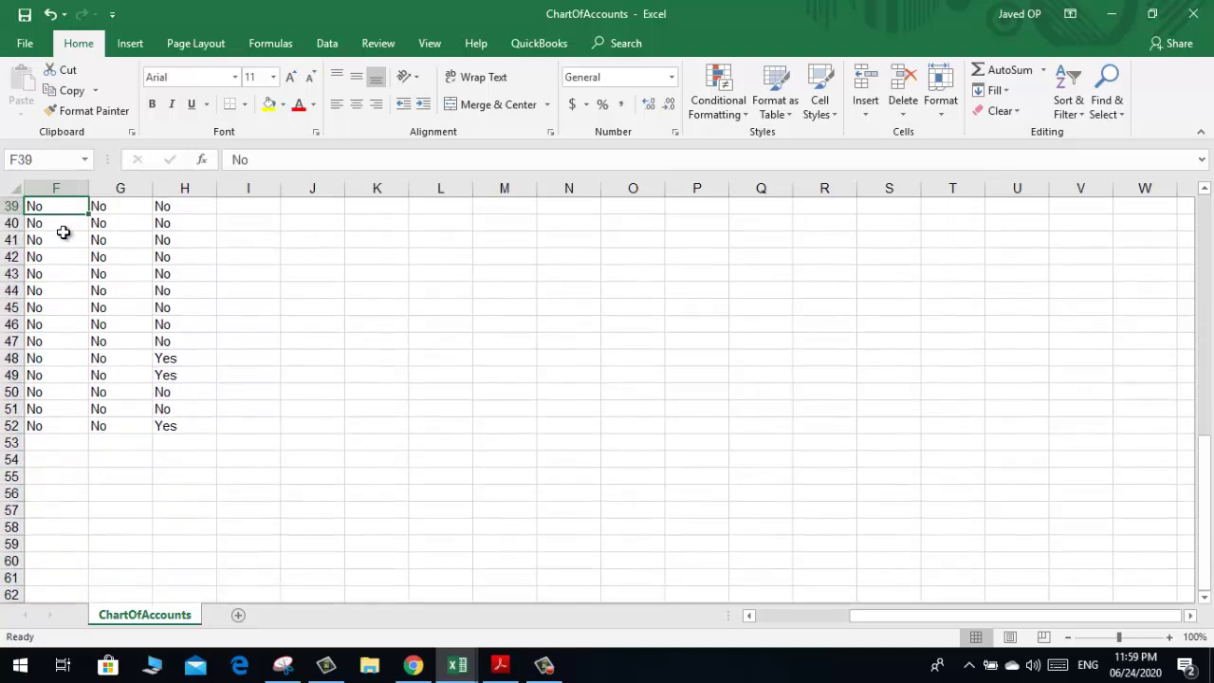
key("Down")
key("Down")
key("Down")
key("Down")
key("Down")
key("Down")
key("Down")
Step: Examine the Rounding account's row across the template columns, from its code to the columns after Description
key("Right")
key("Left")
key("Left")
key("Left")
key("Left")
key("Left")
key("Left")
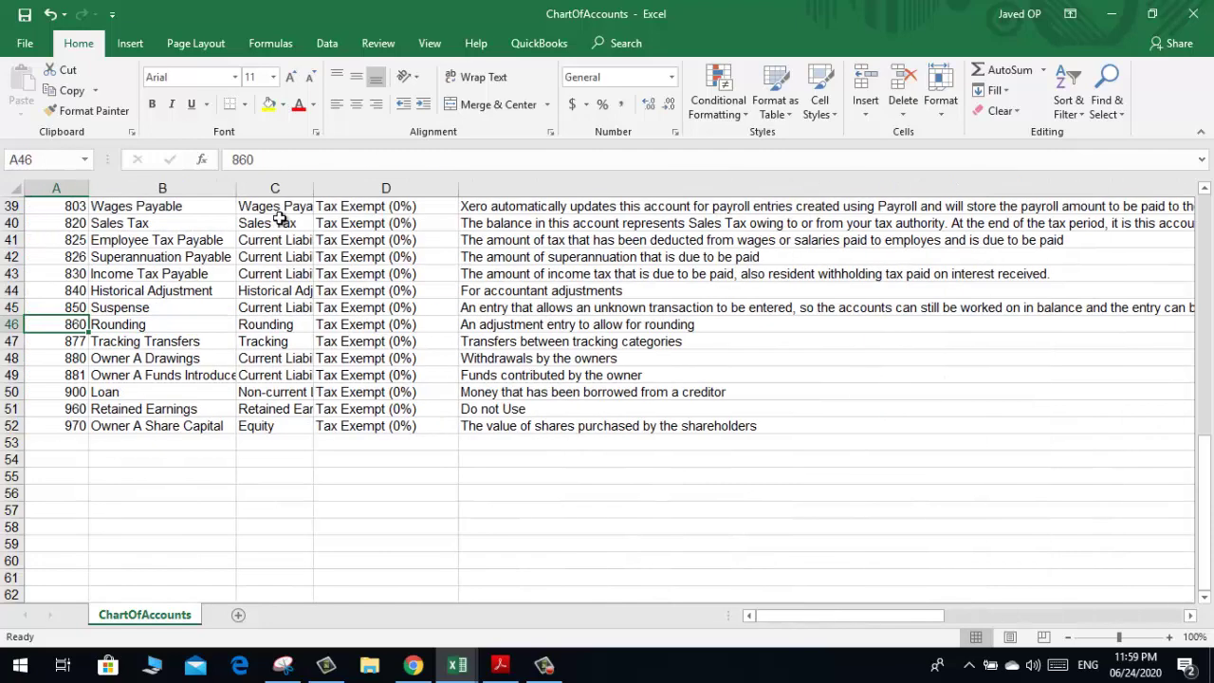
key("Right")
key("Right")
key("Right")
key("Right")
key("Right")
key("Right")
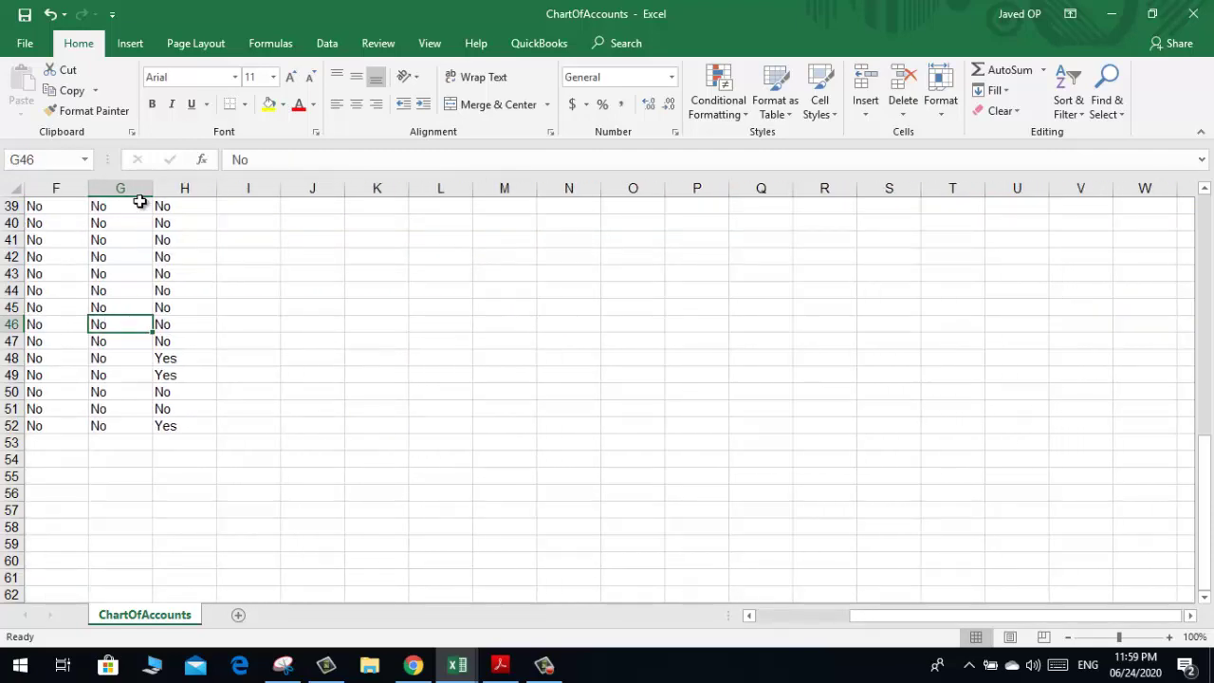
Step: Set the Description column's width to 100 and narrow it further until all the template columns fit in view together
key("Left")
key("Left")
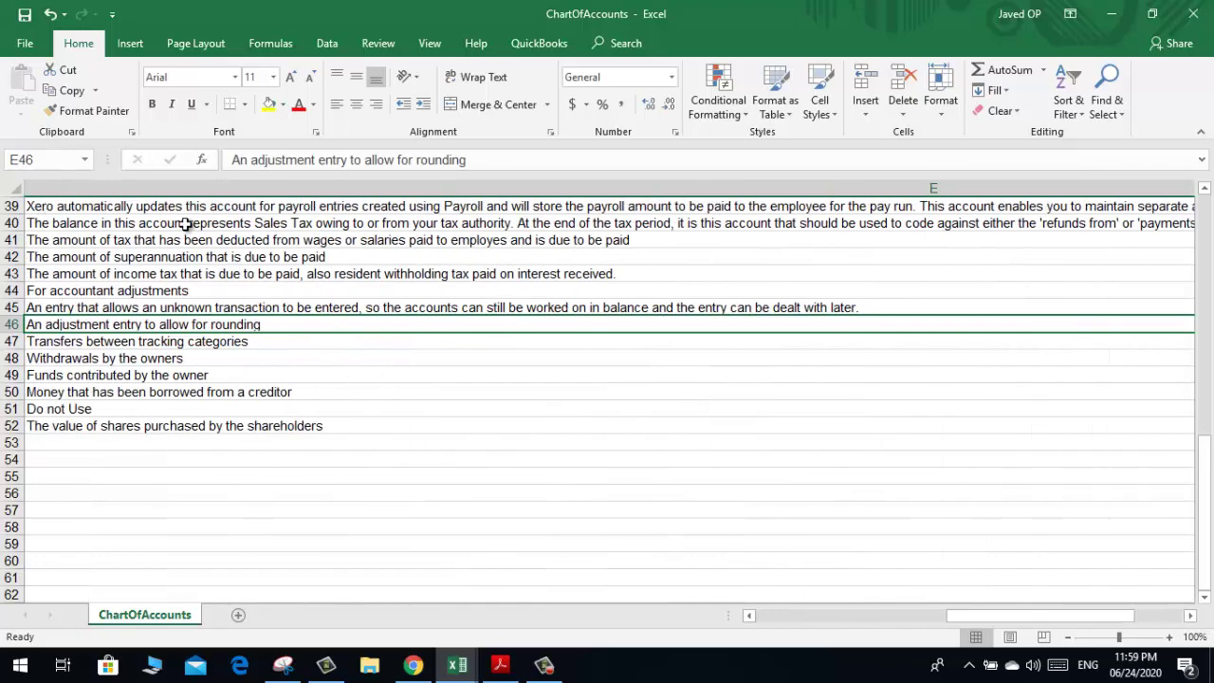
left_click(829, 184)
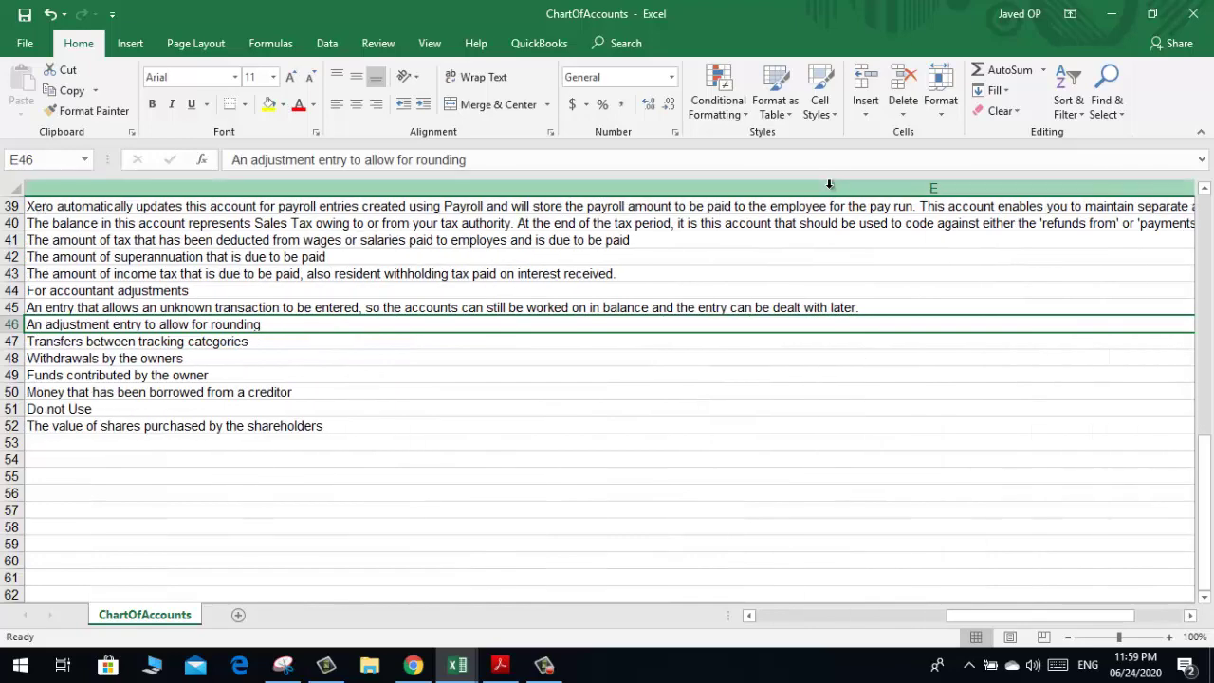
left_click(939, 106)
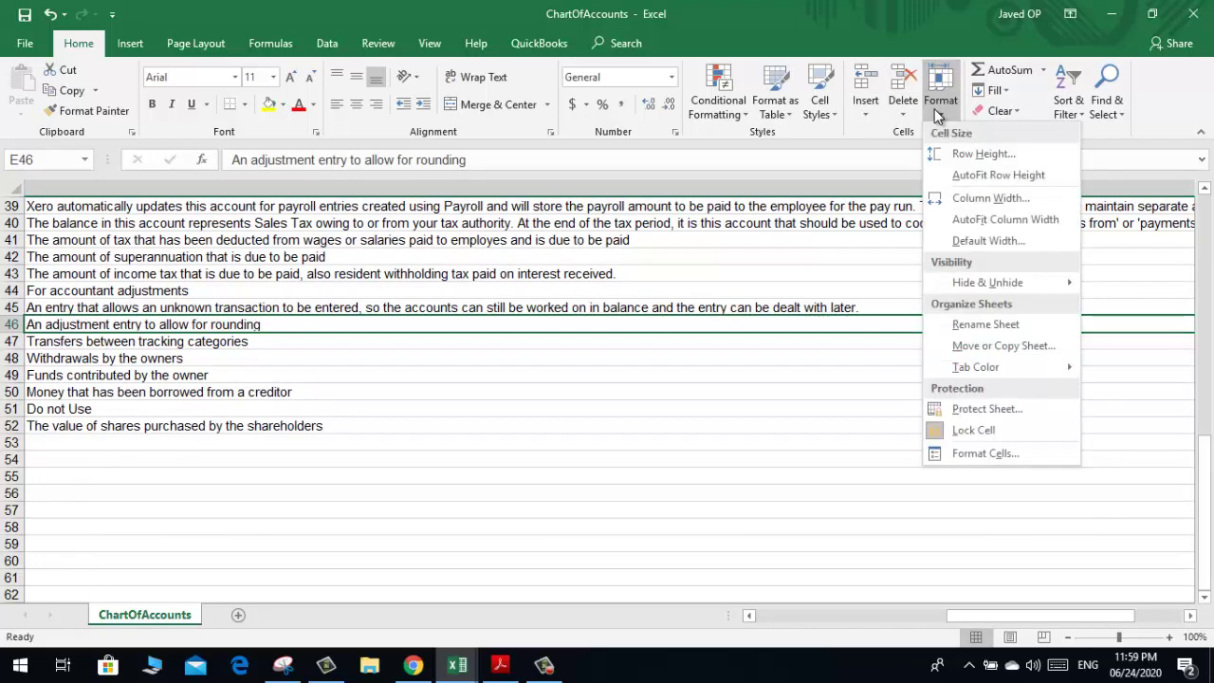
left_click(952, 198)
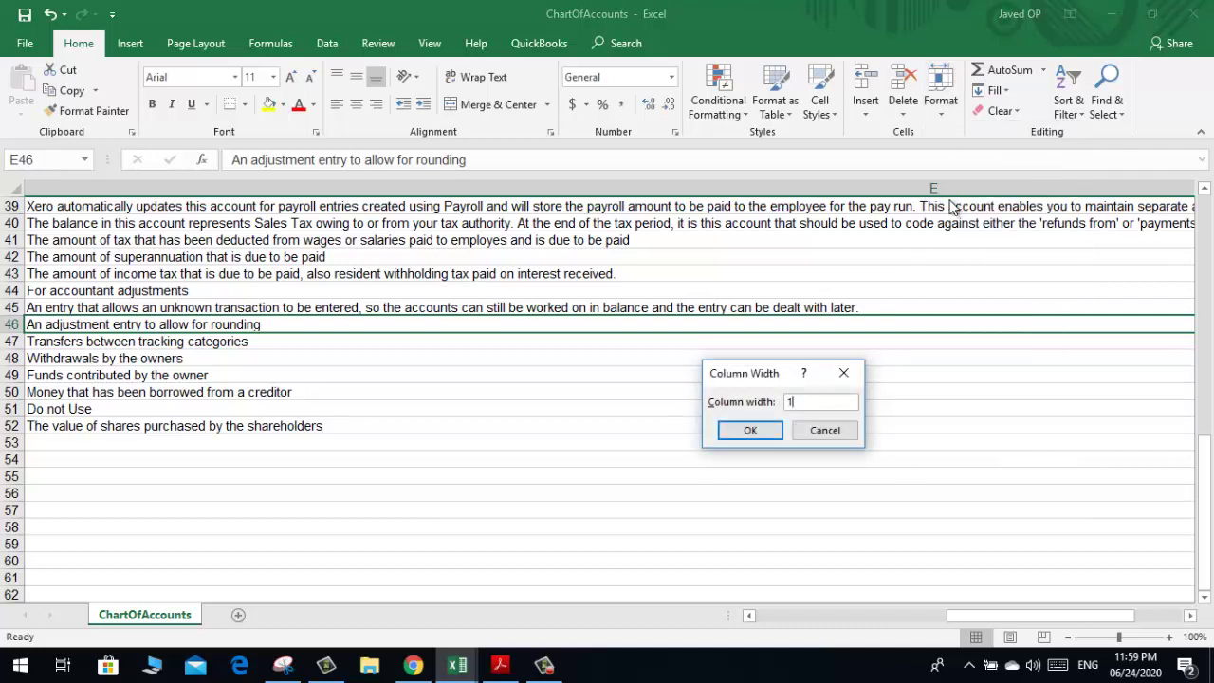
type("100")
key("Return")
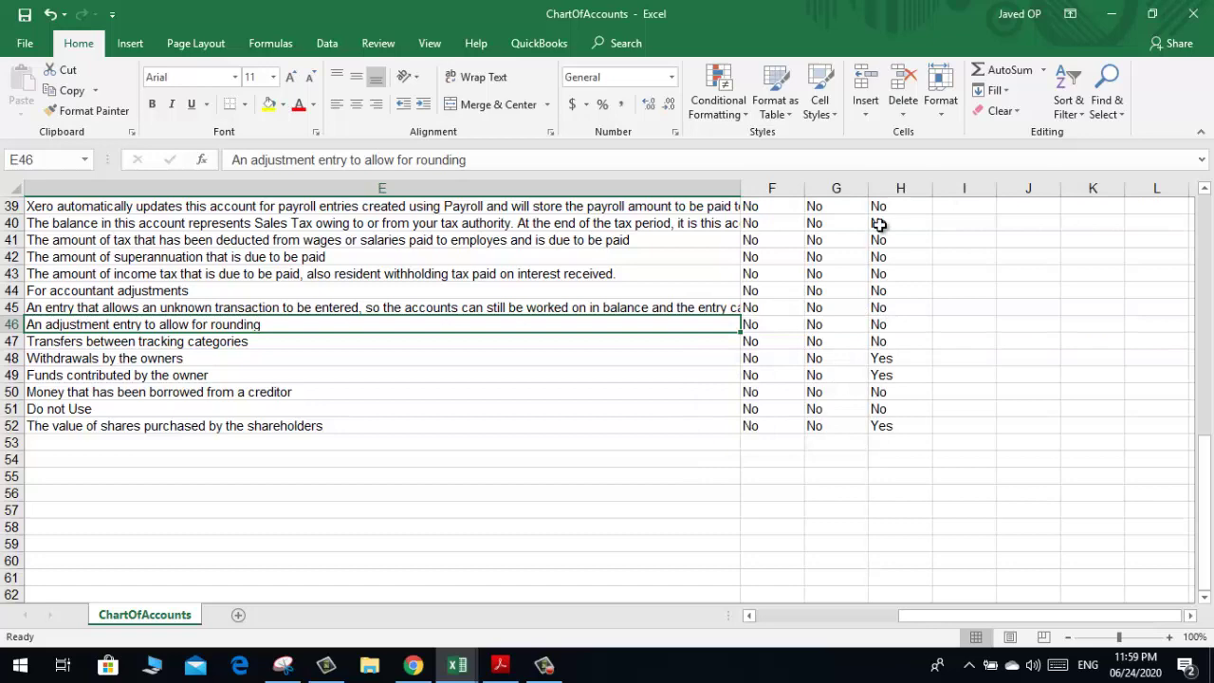
left_click(645, 240)
left_click_drag(741, 188, 300, 230)
key("Left")
key("Left")
key("Left")
key("Left")
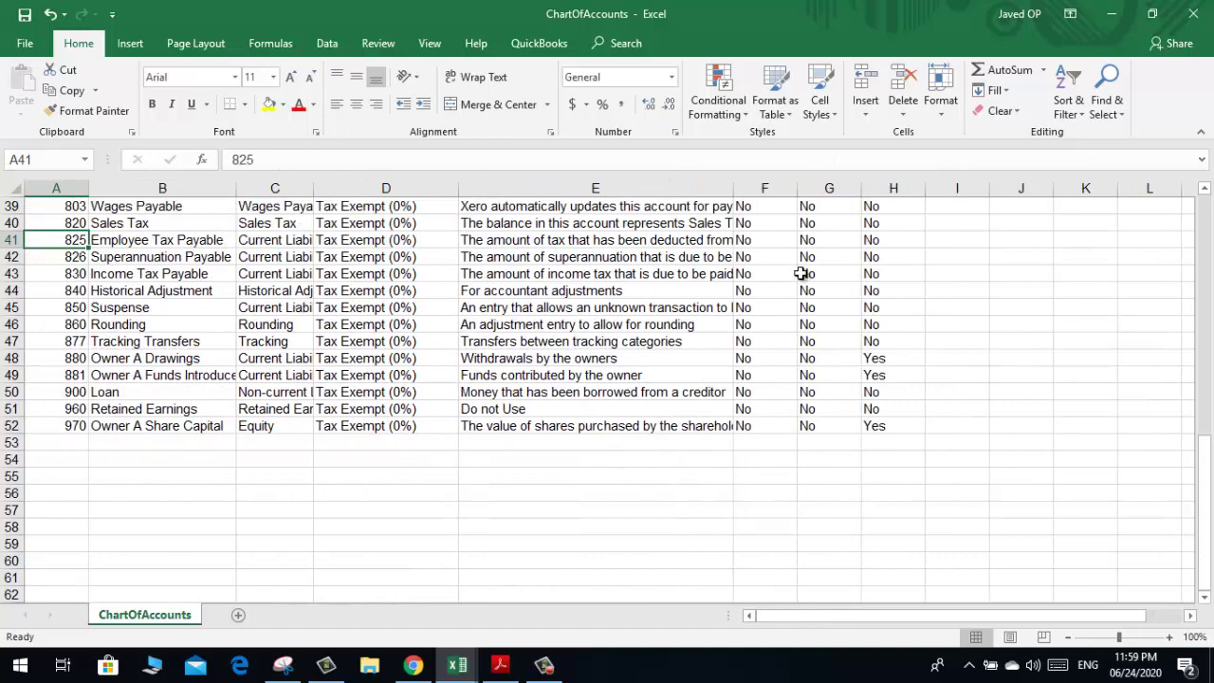
Step: Read the full headings of the Dashboard, Expense Claims and Enable Payments columns in the header row
left_click(878, 210)
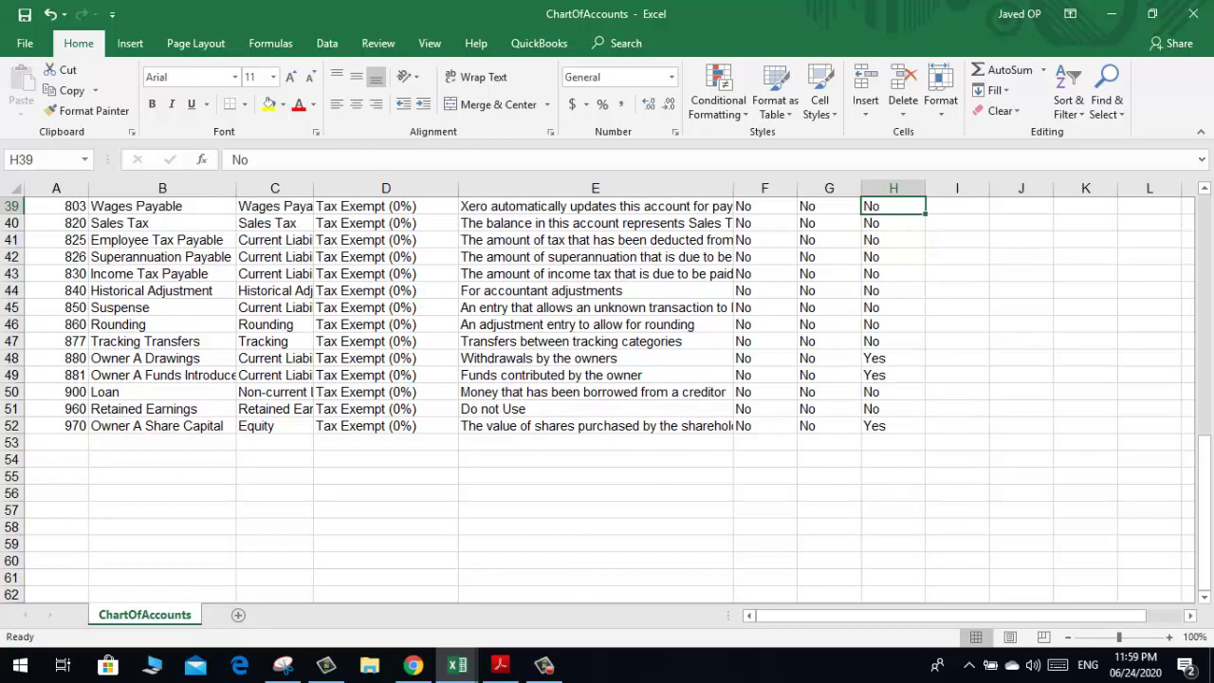
left_click_drag(1204, 474, 1210, 236)
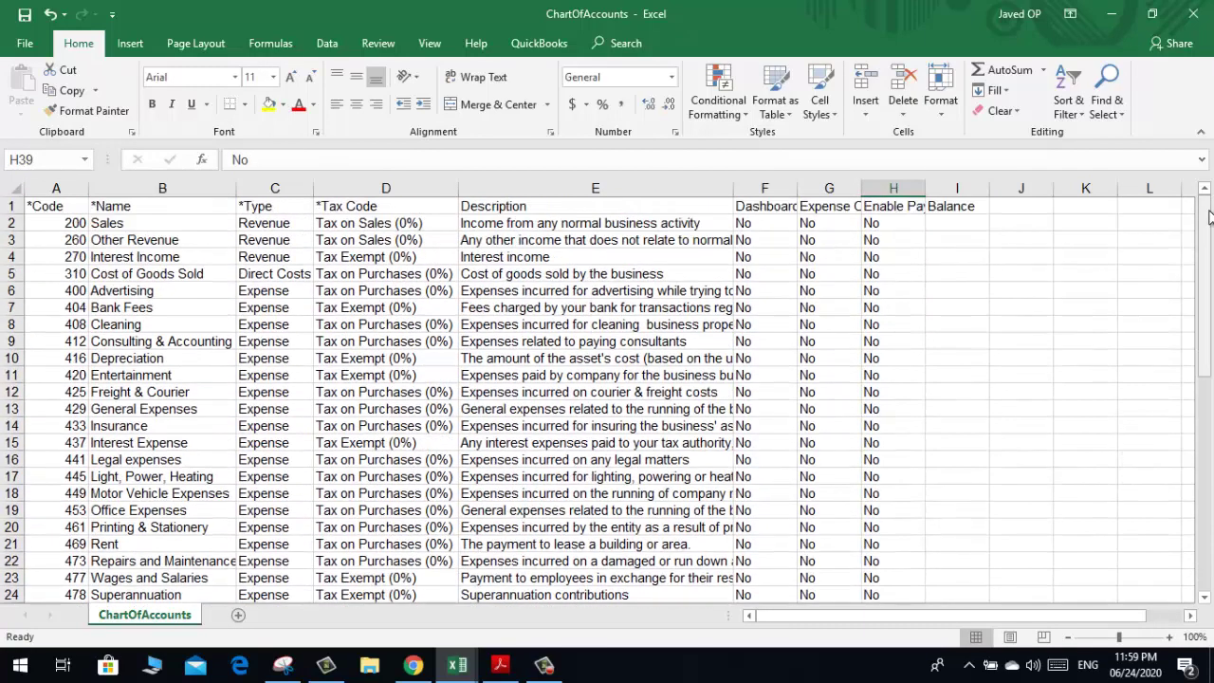
left_click(766, 212)
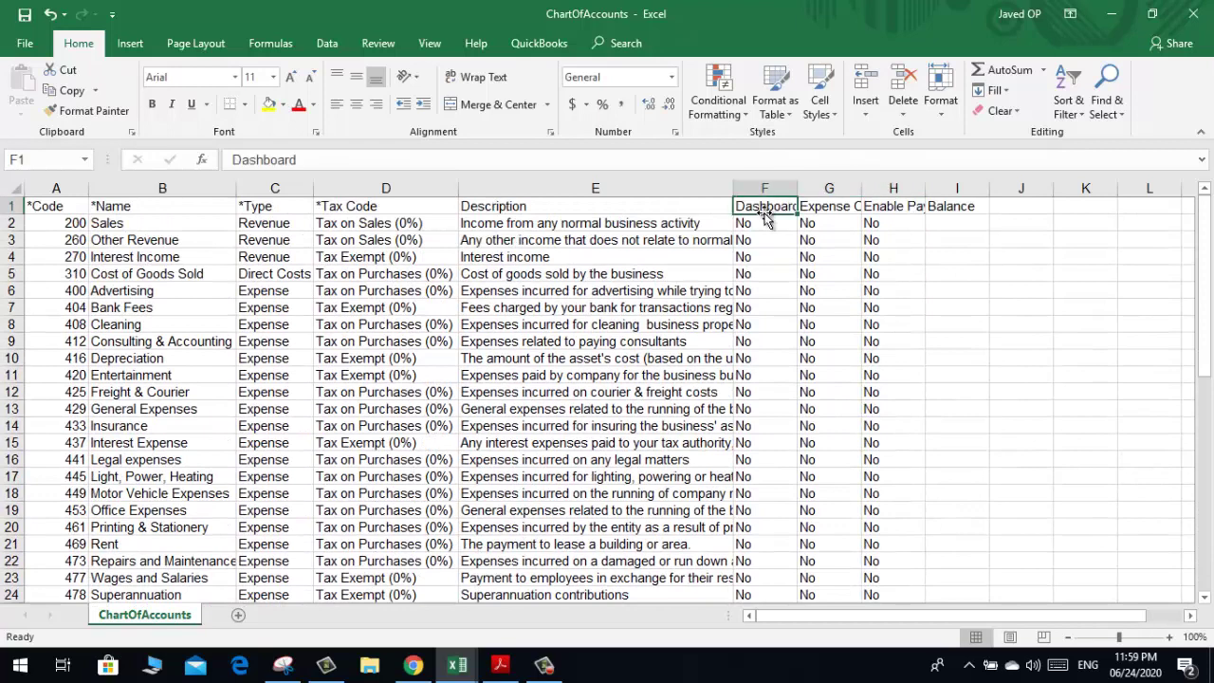
key("Right")
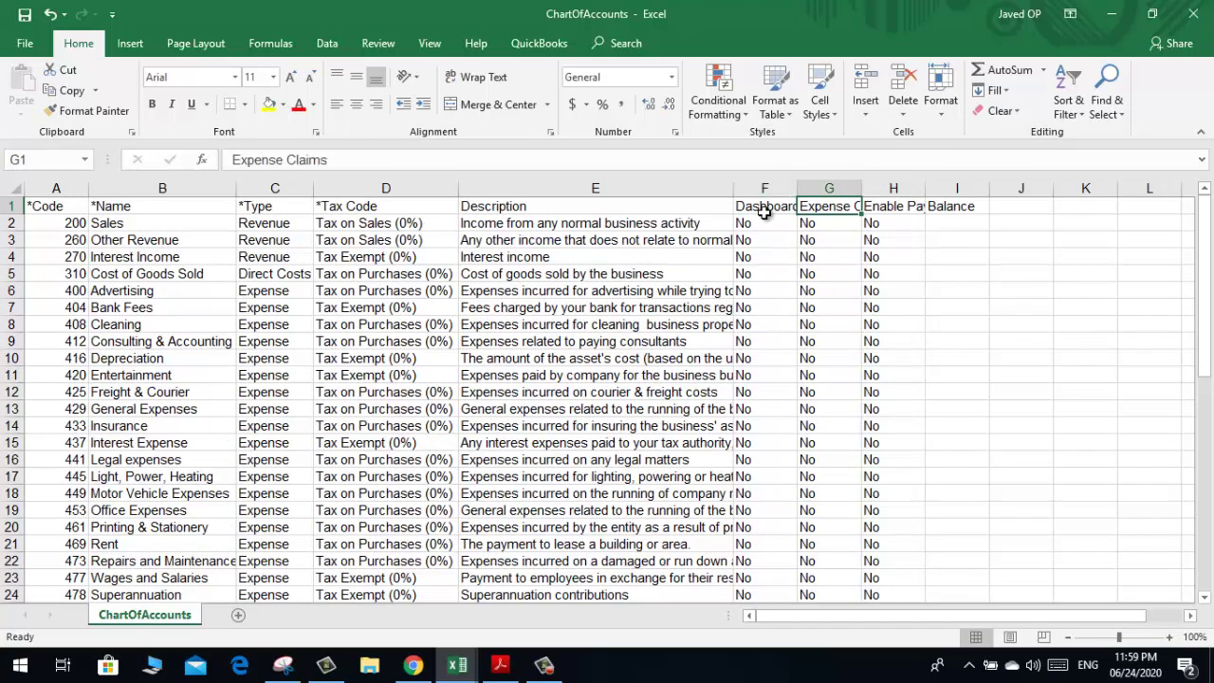
key("Right")
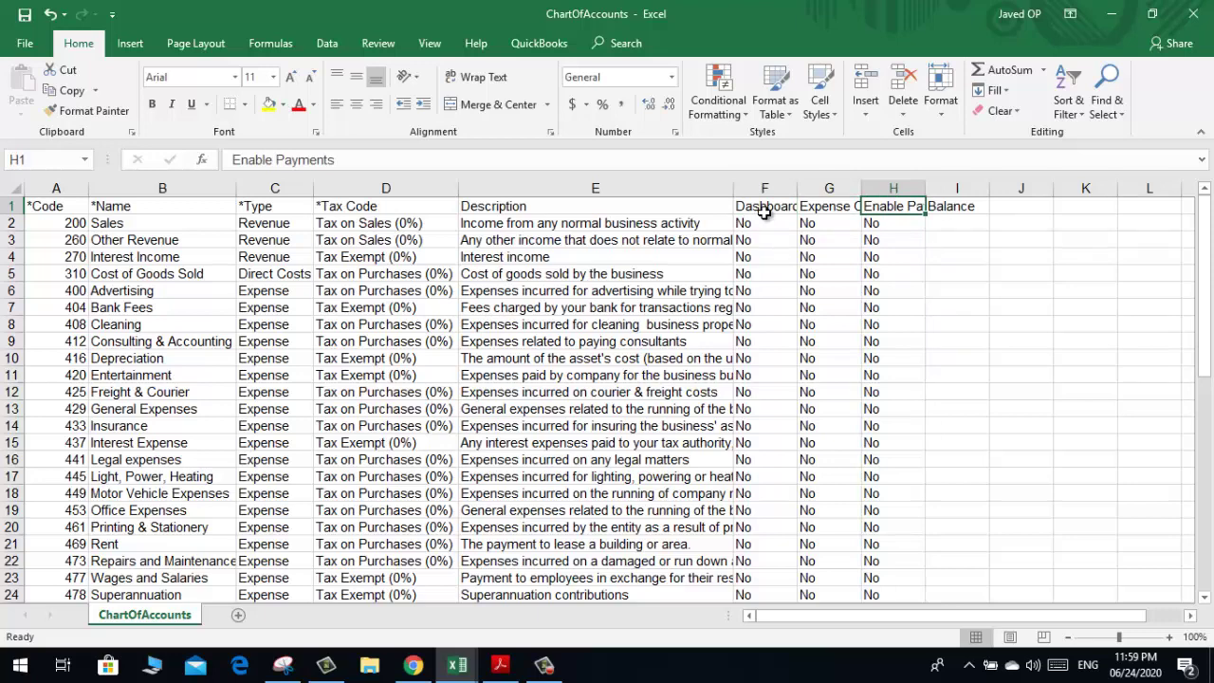
Step: Examine the Yes/No values in the Dashboard, Expense Claims and Enable Payments columns down to the Travel - International row
key("Down")
key("Down")
key("Down")
key("Down")
key("Down")
key("Down")
key("Down")
key("Down")
key("Down")
key("Down")
key("Down")
key("Down")
key("Down")
key("Down")
key("Down")
key("Down")
key("Down")
key("Down")
key("Down")
key("Down")
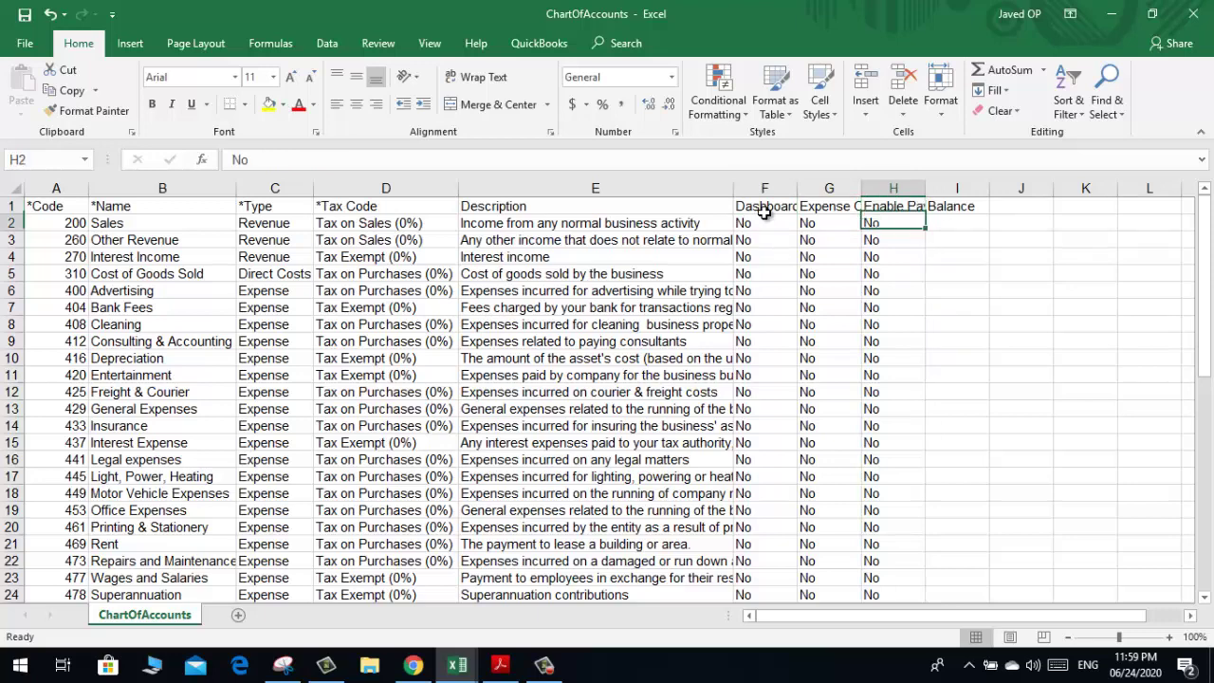
key("Left")
key("Left")
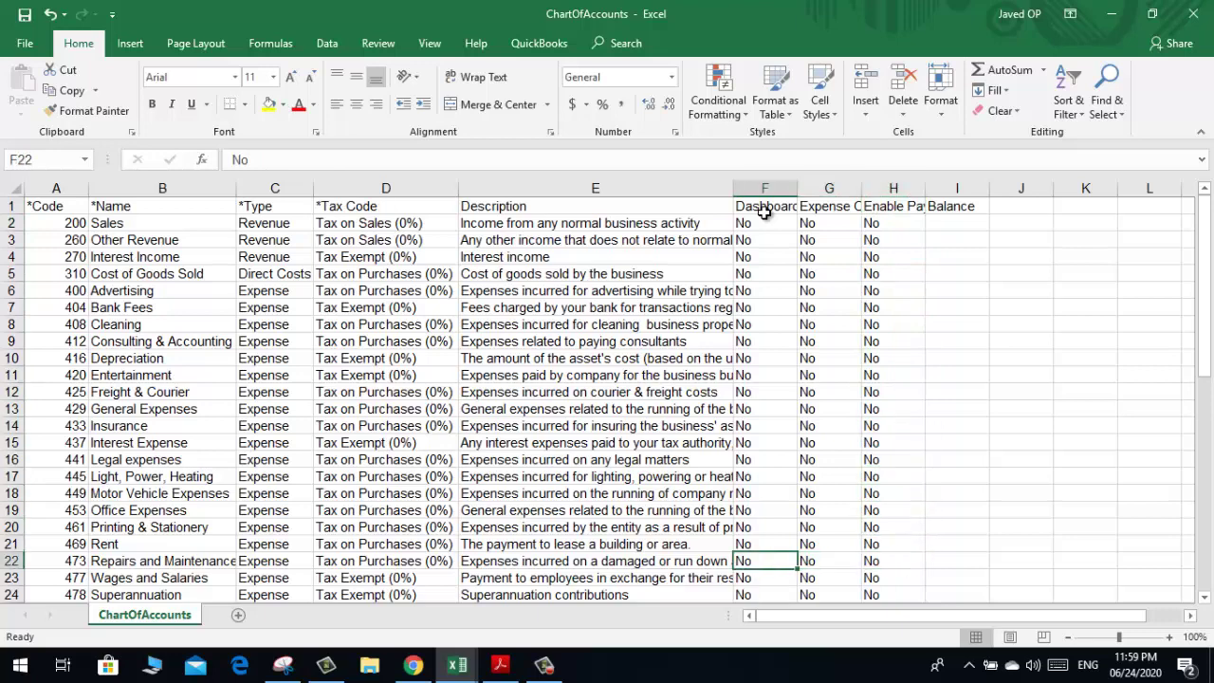
key("Right")
key("Right")
key("Down")
key("Down")
key("Down")
key("Down")
key("Down")
key("Down")
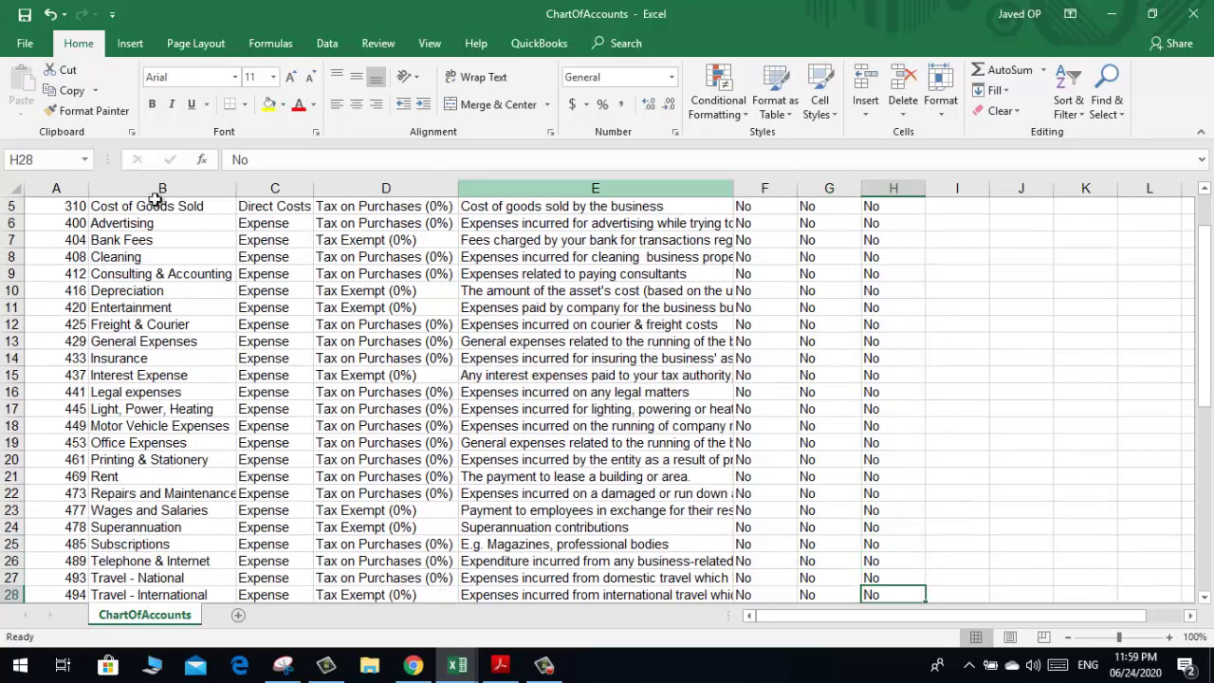
Step: Review the account rows from Legal expenses down to Sales Tax, checking across the columns from Name to Balance
left_click(109, 398)
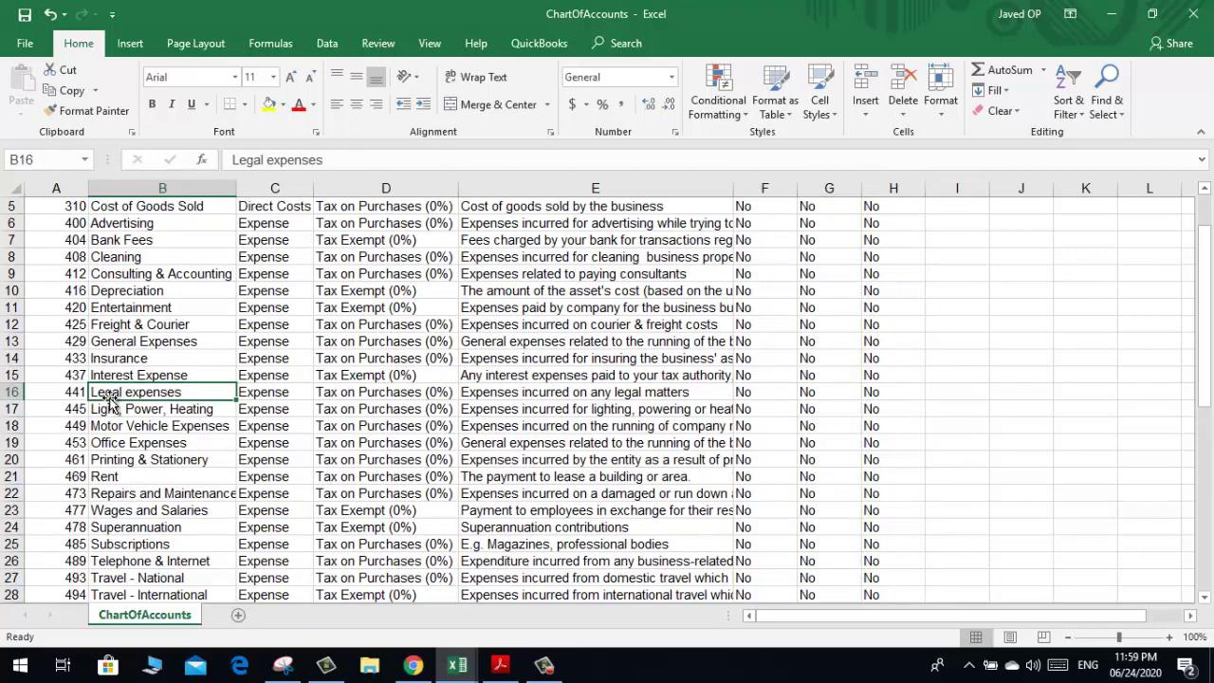
key("Down")
key("Down")
key("Down")
key("Down")
key("Down")
key("Down")
key("Down")
key("Down")
key("Down")
key("Down")
key("Down")
key("Down")
key("Right")
key("Right")
key("Right")
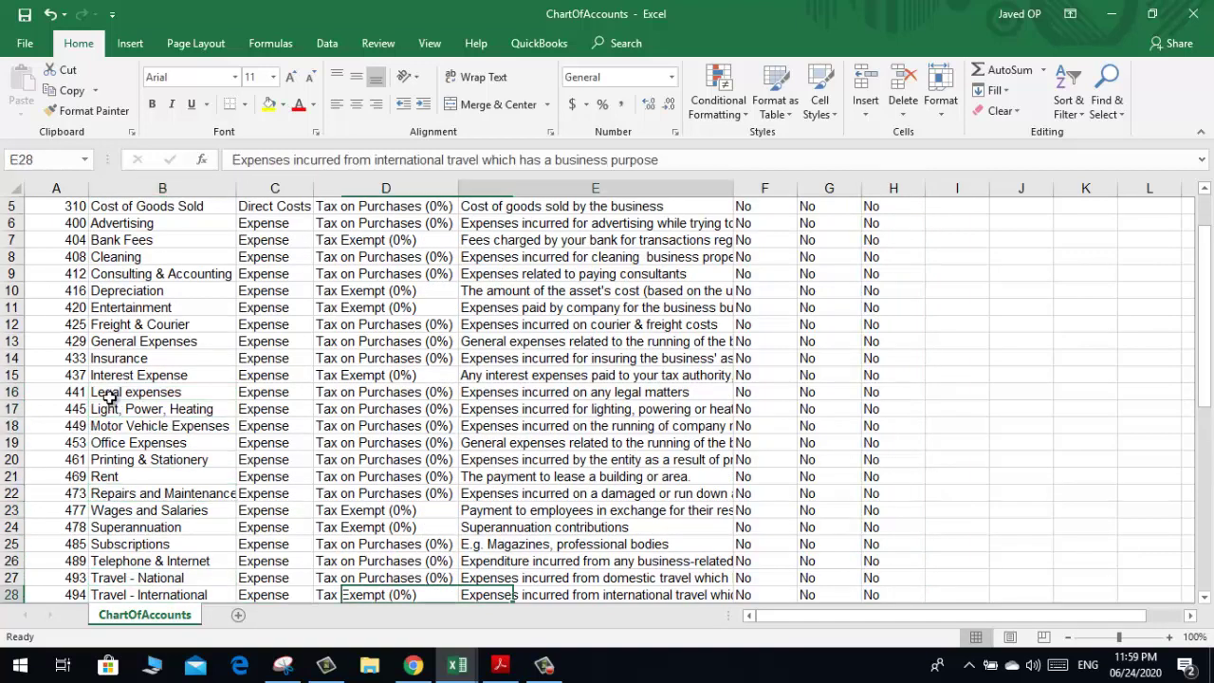
key("Right")
key("Right")
key("Right")
key("Right")
key("Down")
key("Down")
key("Down")
key("Down")
key("Down")
key("Down")
key("Down")
key("Down")
key("Down")
key("Down")
key("Down")
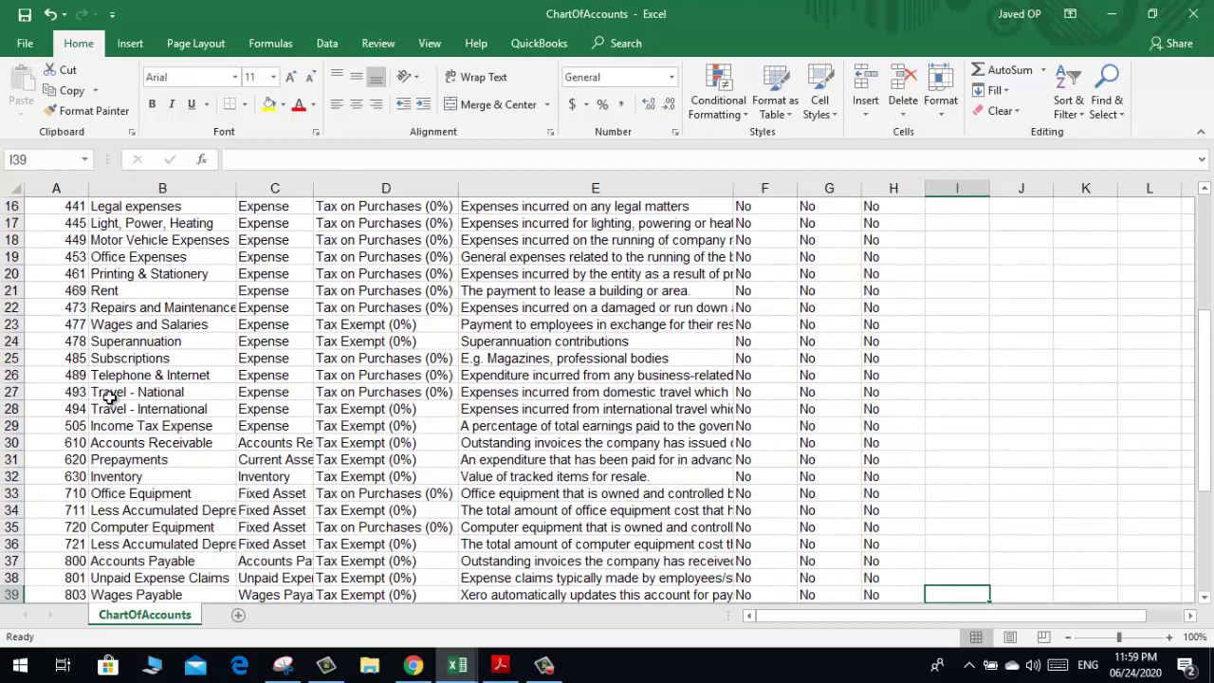
key("Down")
Step: Check the Balance column's cells upward through the account rows to its heading
key("Up")
key("Up")
key("Up")
key("Up")
key("Up")
key("Up")
key("Up")
key("Up")
key("Up")
key("Up")
key("Up")
key("Up")
key("Up")
key("Up")
key("Up")
key("Up")
key("Up")
key("Up")
key("Up")
key("Up")
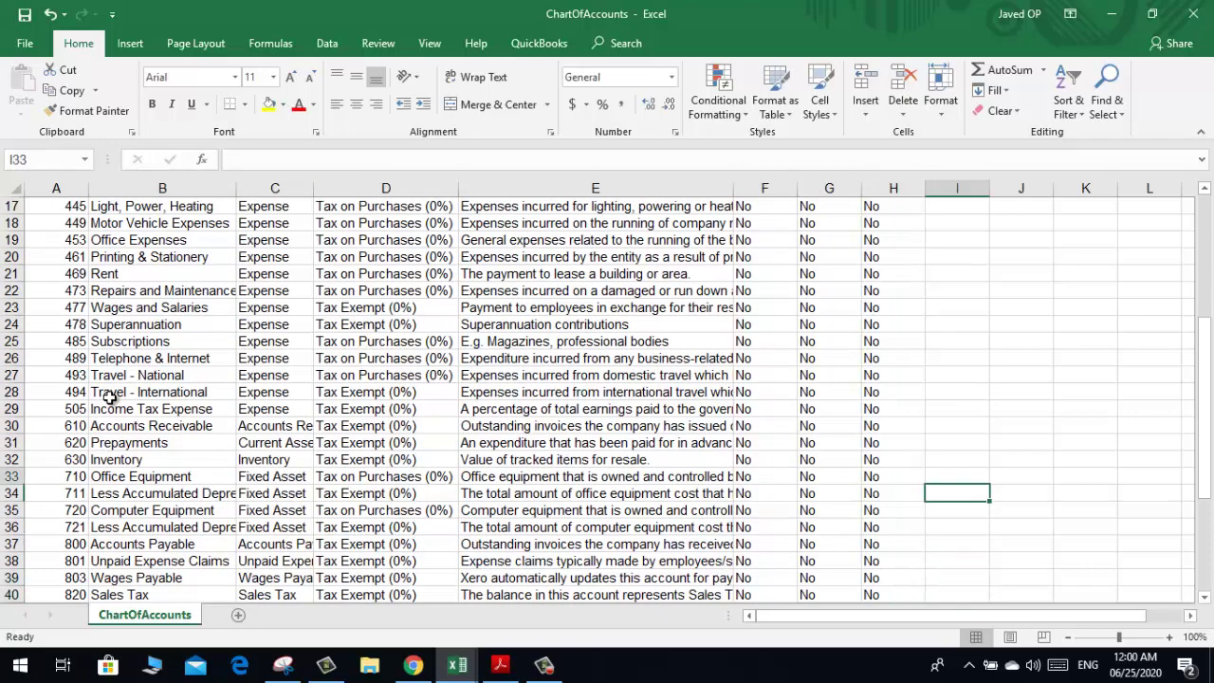
key("Up")
key("Up")
key("Up")
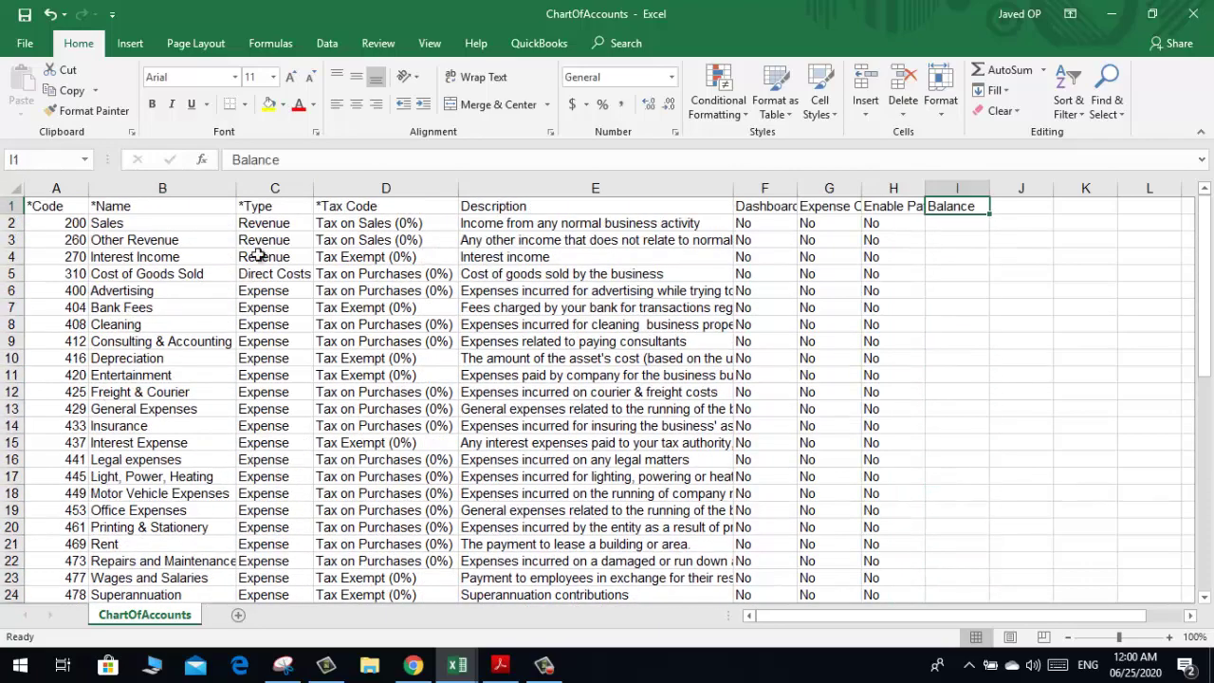
Step: Examine the Enable Payments values from the heading down through every account row to the end of the list
left_click(894, 205)
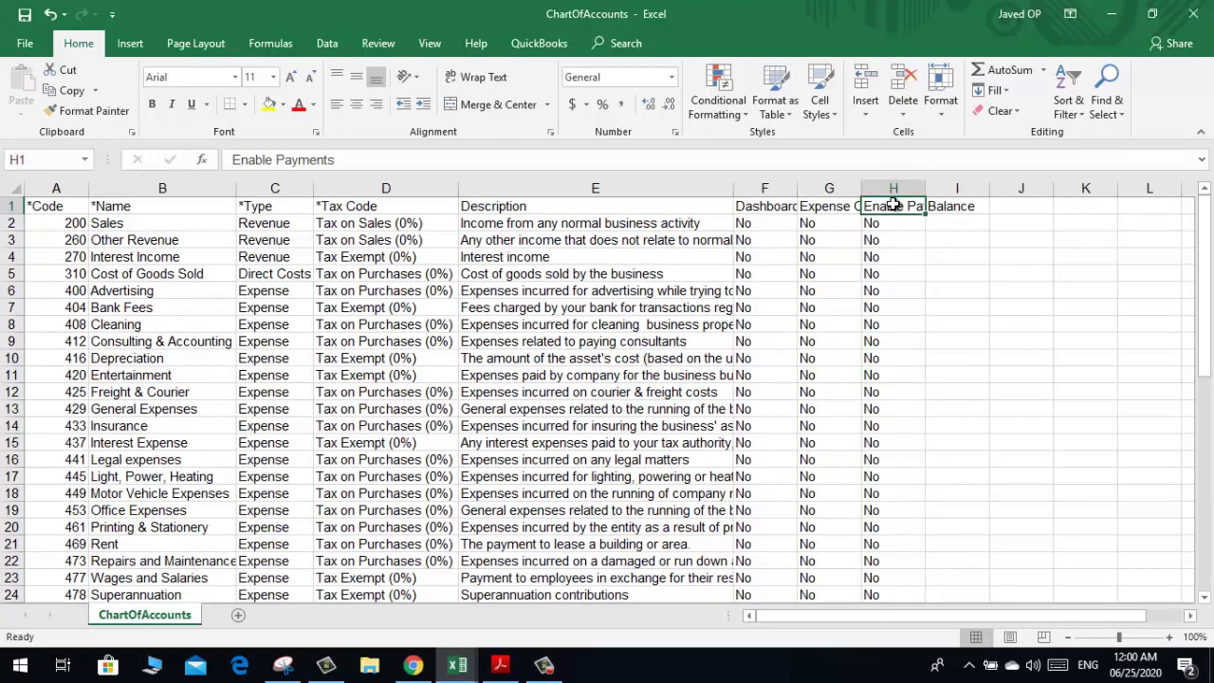
key("Down")
key("Down")
key("Down")
key("Down")
key("Down")
key("Down")
key("Down")
key("Down")
key("Down")
key("Down")
key("Down")
key("Down")
key("Down")
key("Down")
key("Down")
key("Down")
key("Down")
key("Down")
key("Down")
key("Down")
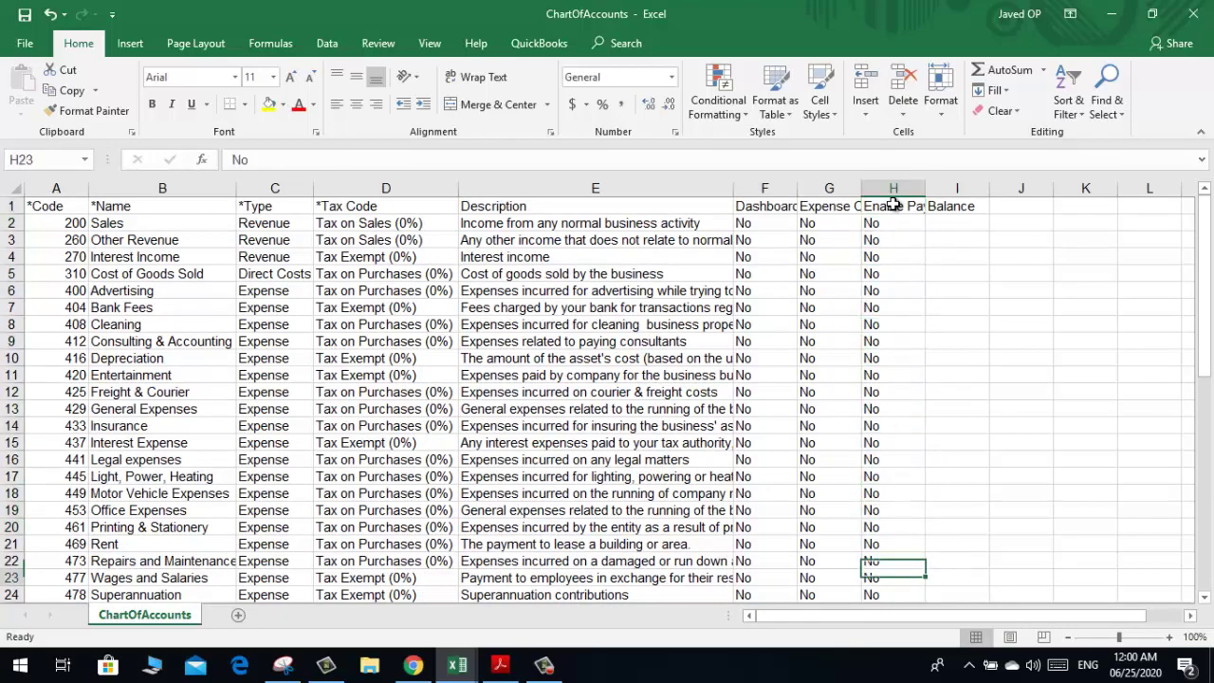
key("Down")
key("Down")
key("Down")
key("Down")
key("Down")
key("Down")
key("Down")
key("Down")
key("Down")
key("Down")
key("Down")
key("Down")
key("Down")
key("Down")
key("Down")
key("Down")
key("Down")
key("Down")
key("Down")
key("Down")
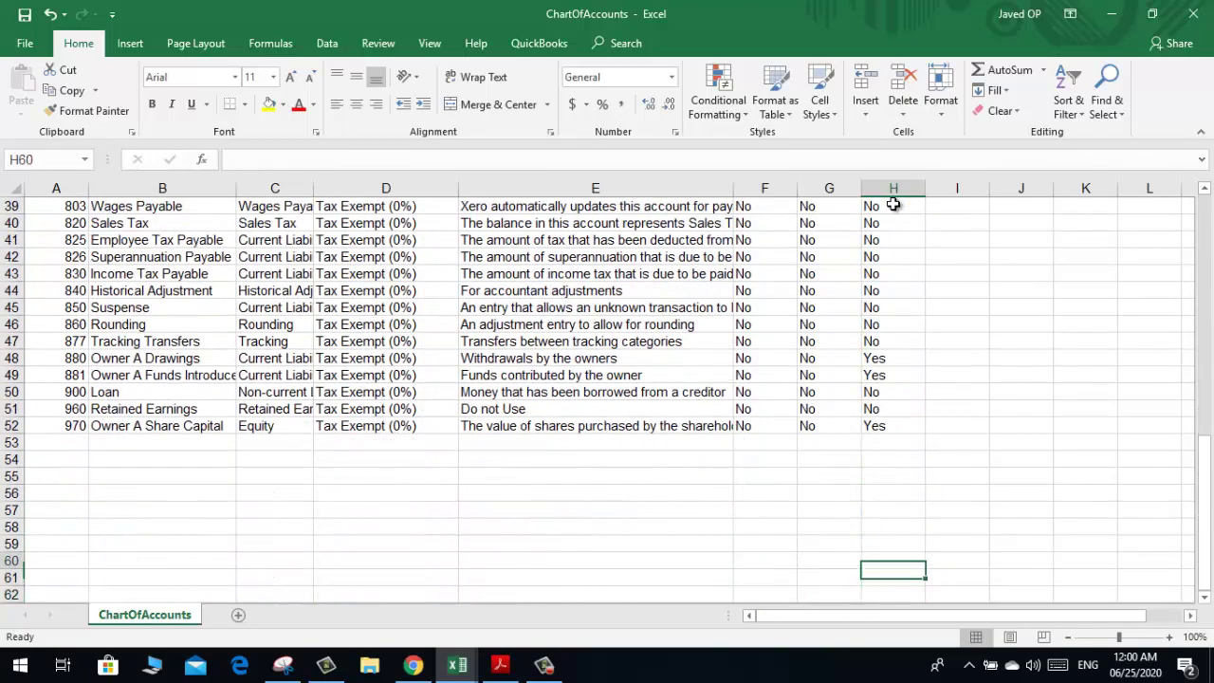
Step: Examine the Owner A Drawings row across its columns, from the account name to the Enable Payments value
key("Up")
key("Up")
key("Up")
key("Up")
key("Up")
key("Up")
key("Up")
key("Up")
key("Up")
key("Up")
key("Up")
key("Up")
key("Left")
key("Left")
key("Left")
key("Left")
key("Left")
key("Left")
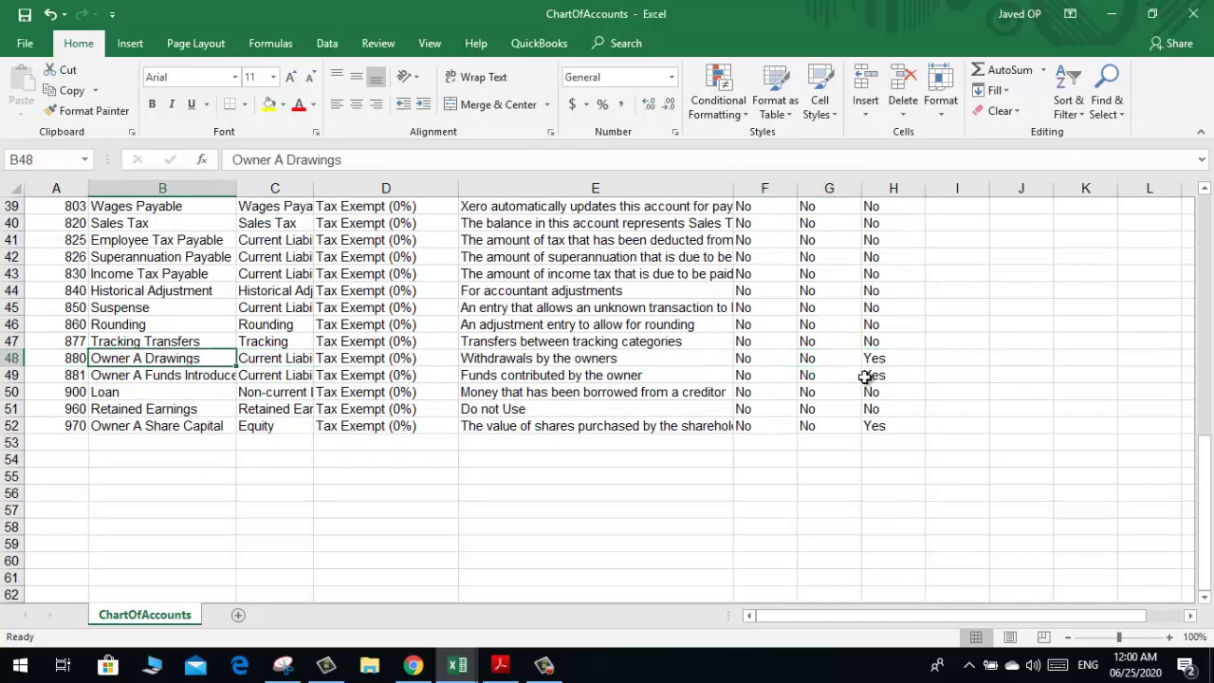
key("Right")
key("Right")
key("Right")
key("Right")
key("Right")
key("Right")
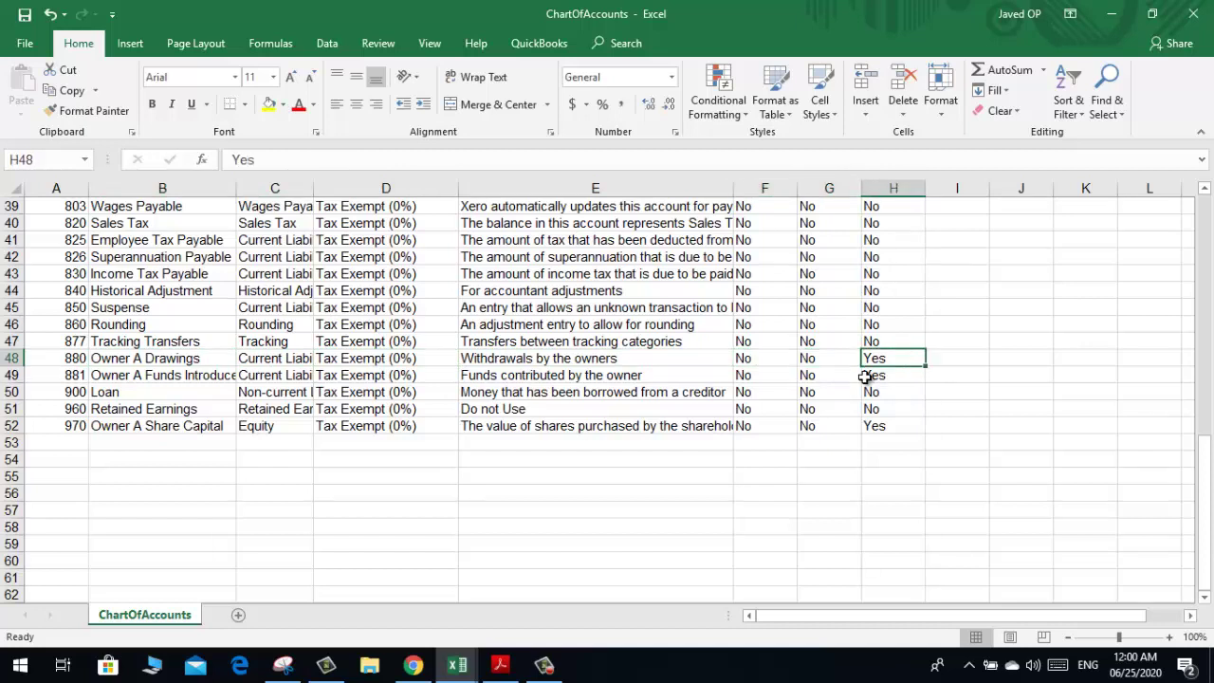
Step: Examine the Owner A Funds Introduced row from its account name across to its Enable Payments value
key("Left")
key("Left")
key("Left")
key("Left")
key("Left")
key("Left")
key("Left")
key("Down")
key("Right")
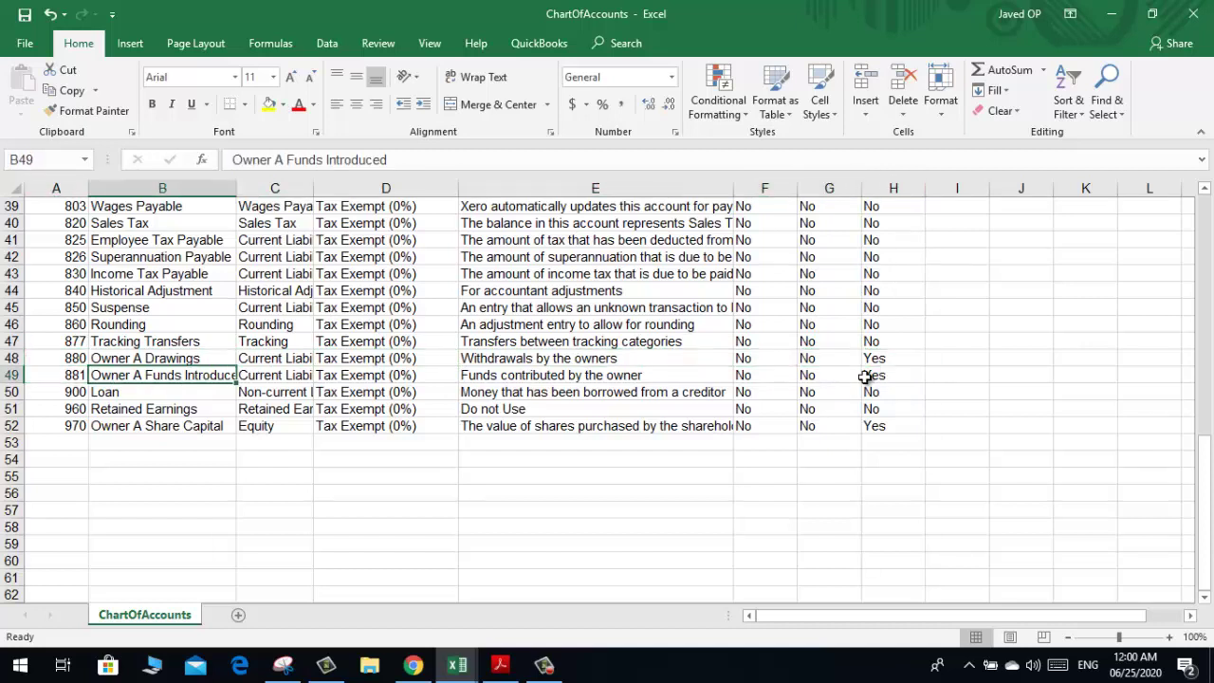
key("Right")
key("Left")
key("Right")
key("Left")
key("Right")
key("Right")
key("Right")
key("Right")
key("Right")
key("Right")
key("Right")
key("Left")
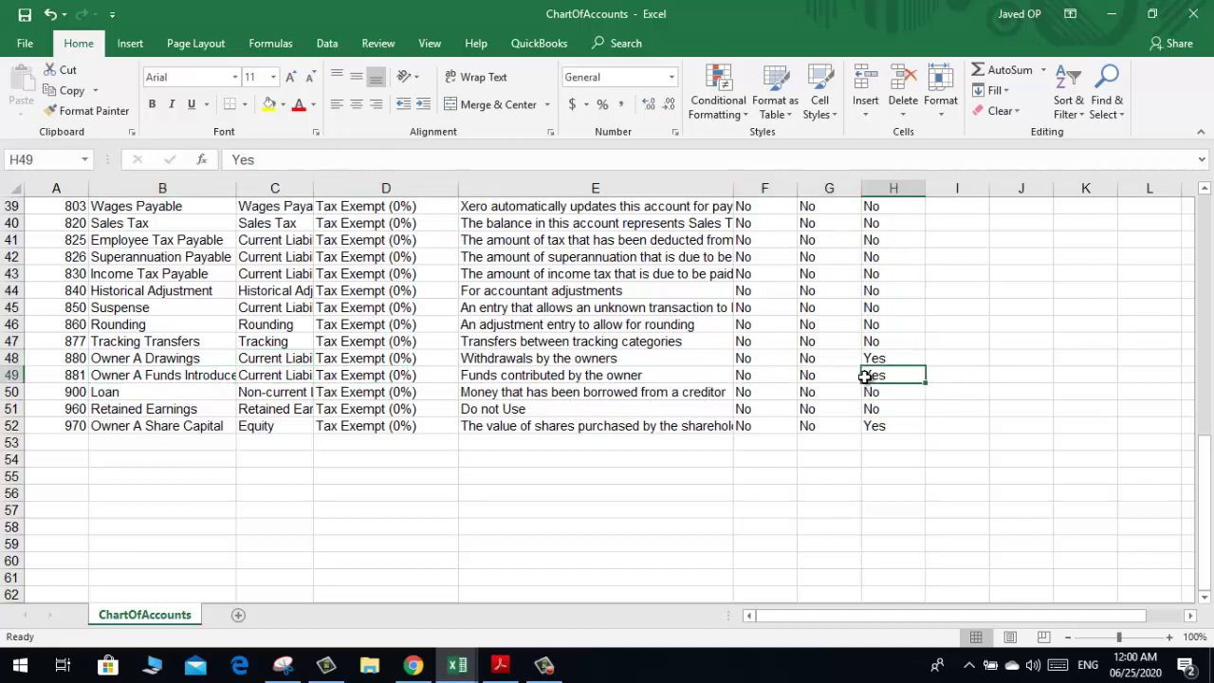
Step: Review the Owner A Share Capital row, reading from the account name across to its Enable Payments value
key("Down")
key("Down")
key("Left")
key("Left")
key("Left")
key("Left")
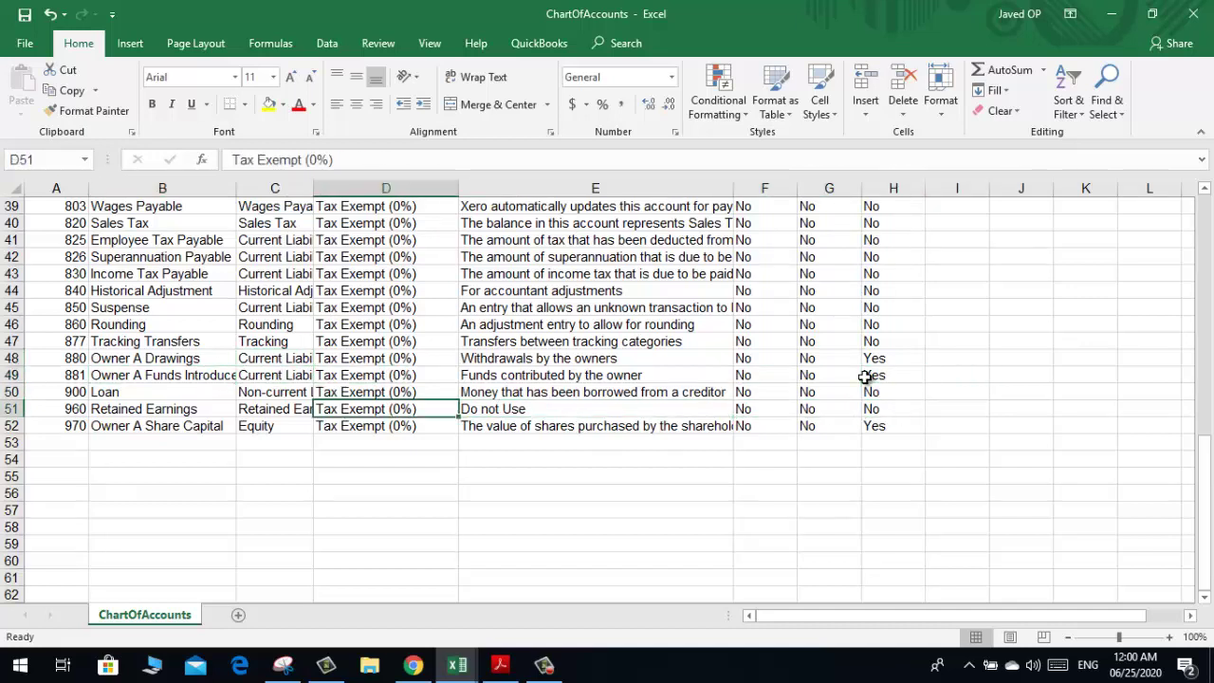
key("Left")
key("Left")
key("Down")
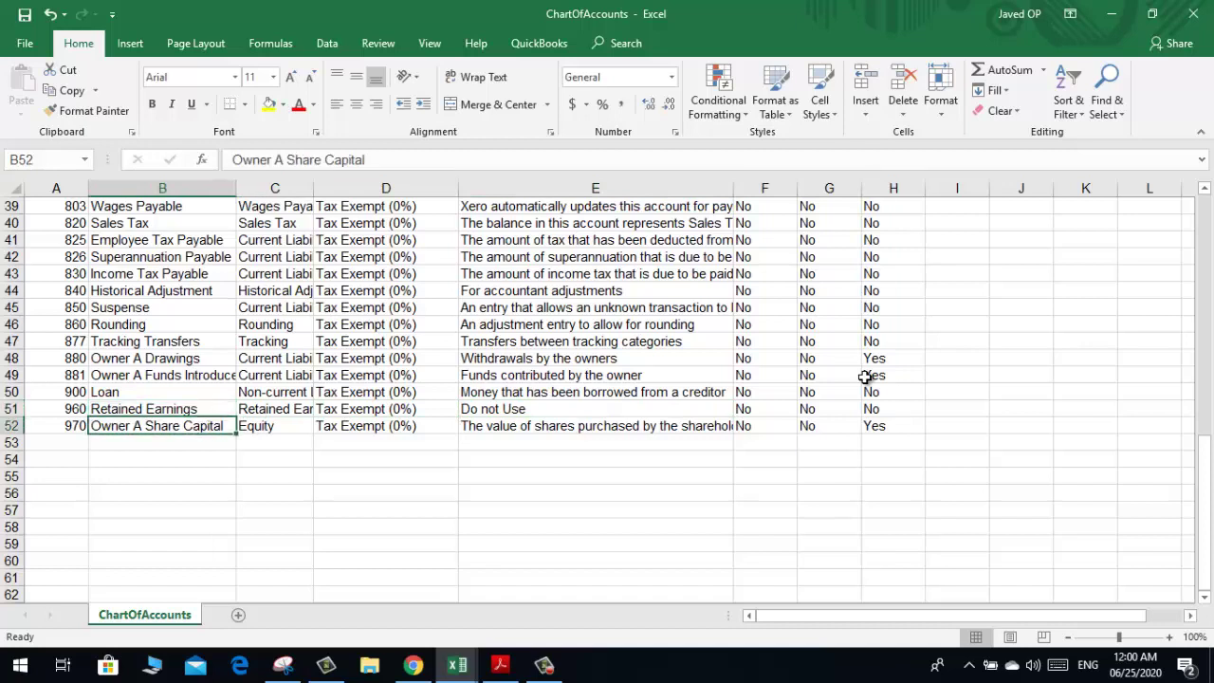
key("Right")
key("Right")
key("Right")
key("Right")
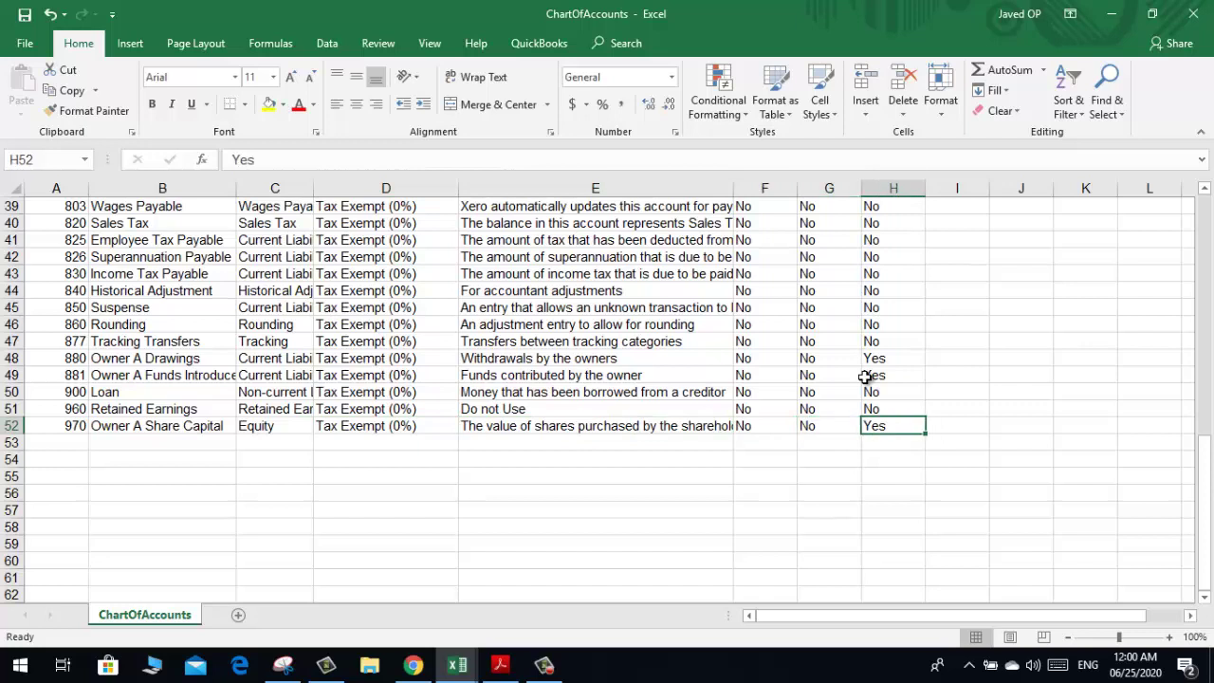
Step: Check the account codes from the Owner A Drawings row down to the Owner A Share Capital row
key("Left")
key("Up")
key("Up")
key("Up")
key("Up")
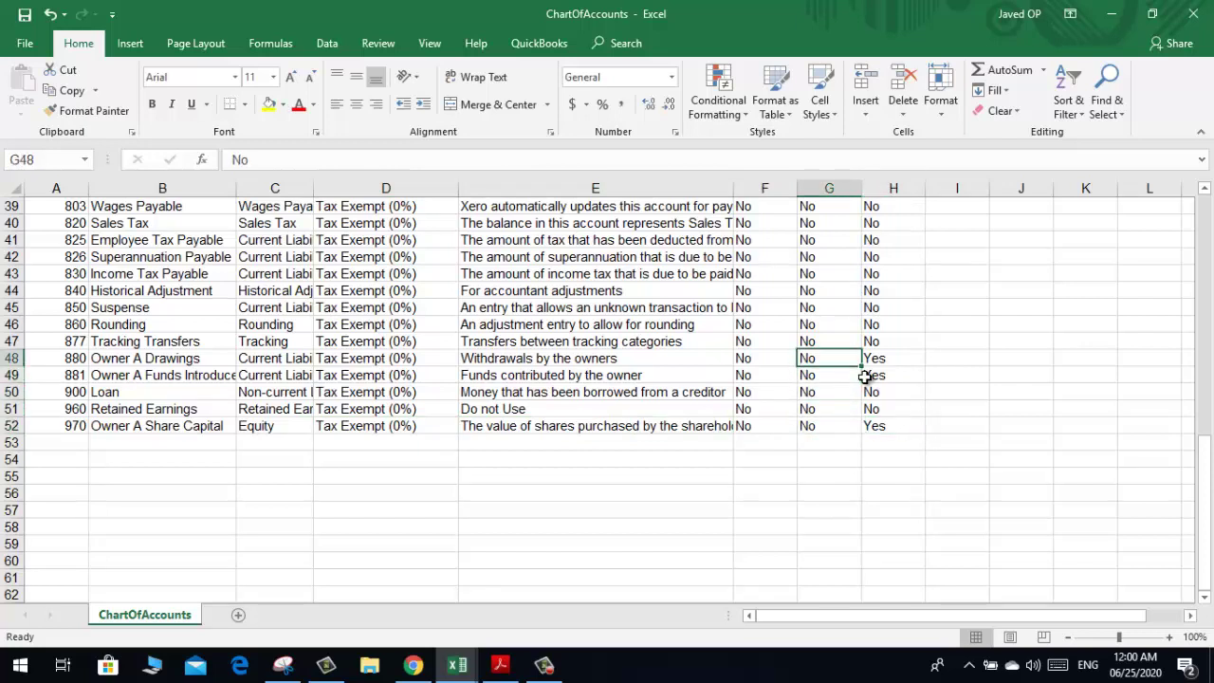
key("Left")
key("Left")
key("Home")
key("Down")
key("Down")
key("Down")
key("Down")
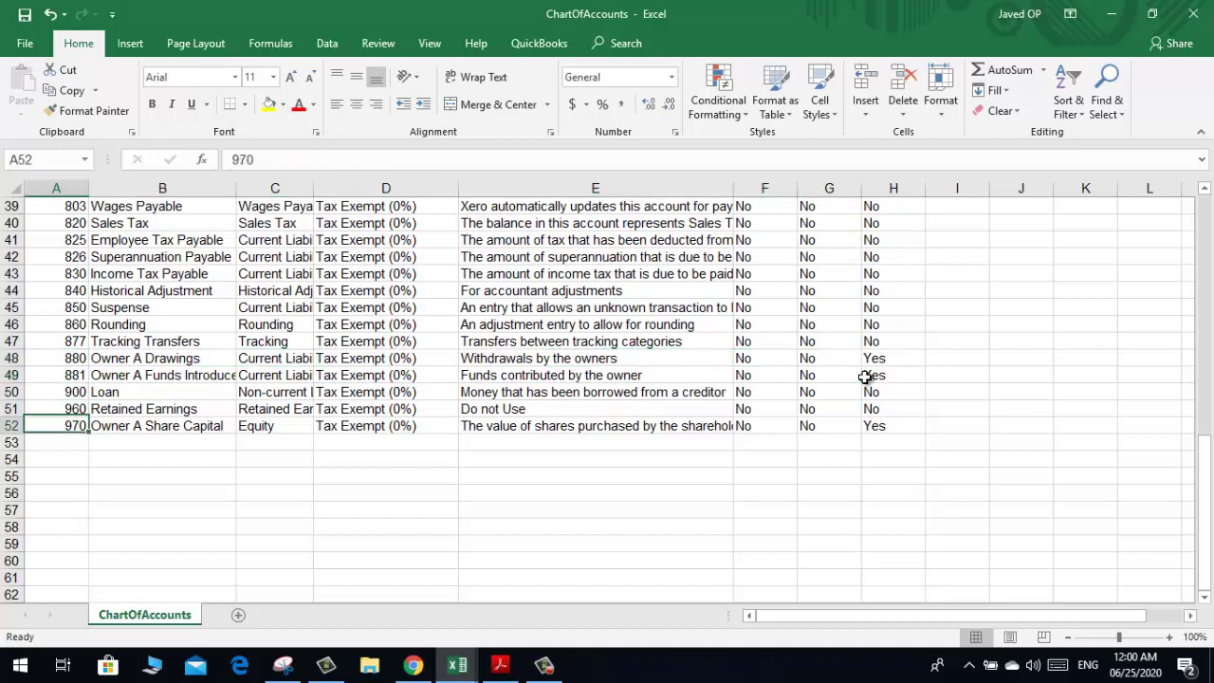
Step: Compare the Enable Payments values of the Owner A Share Capital, Owner A Funds Introduced and Owner A Drawings accounts
key("Right")
key("Right")
key("Right")
key("Right")
key("Right")
key("Right")
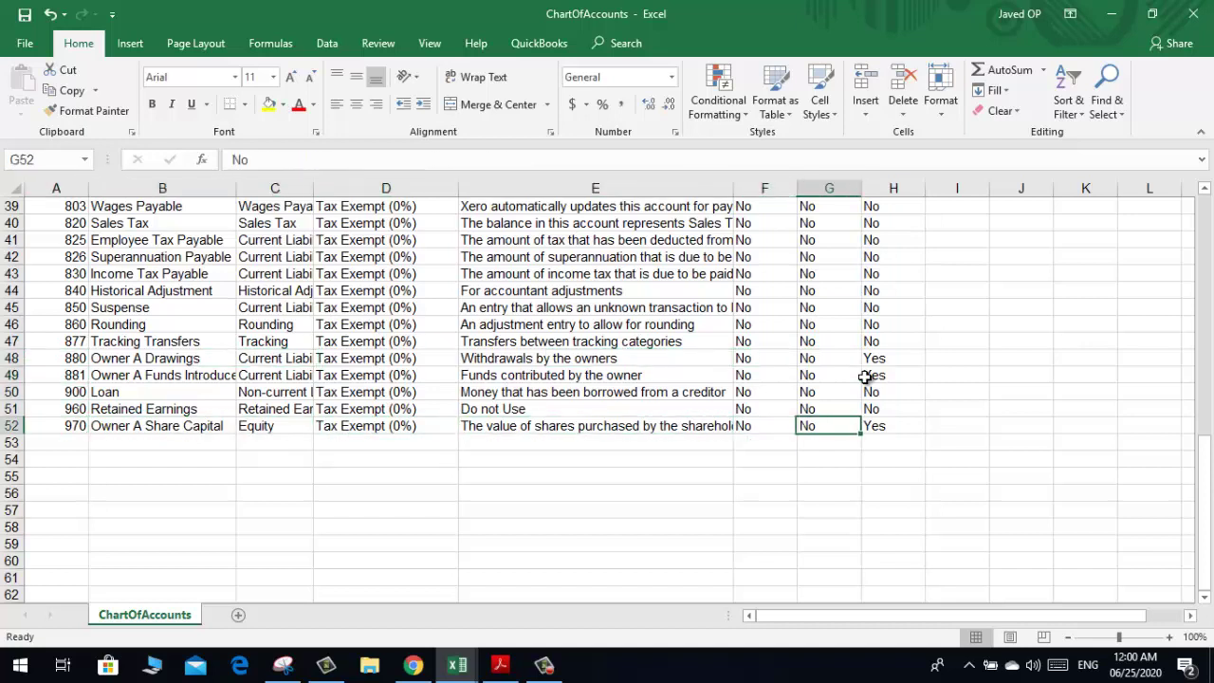
key("Right")
key("Up")
key("Up")
key("Up")
key("Up")
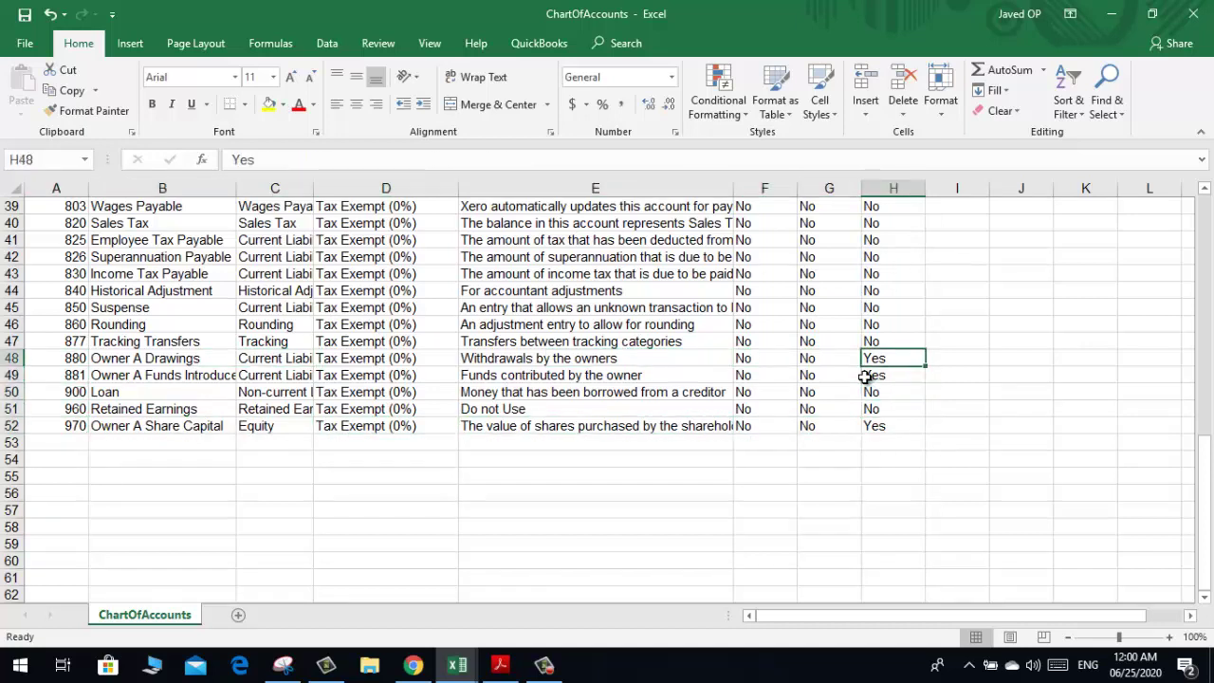
key("Down")
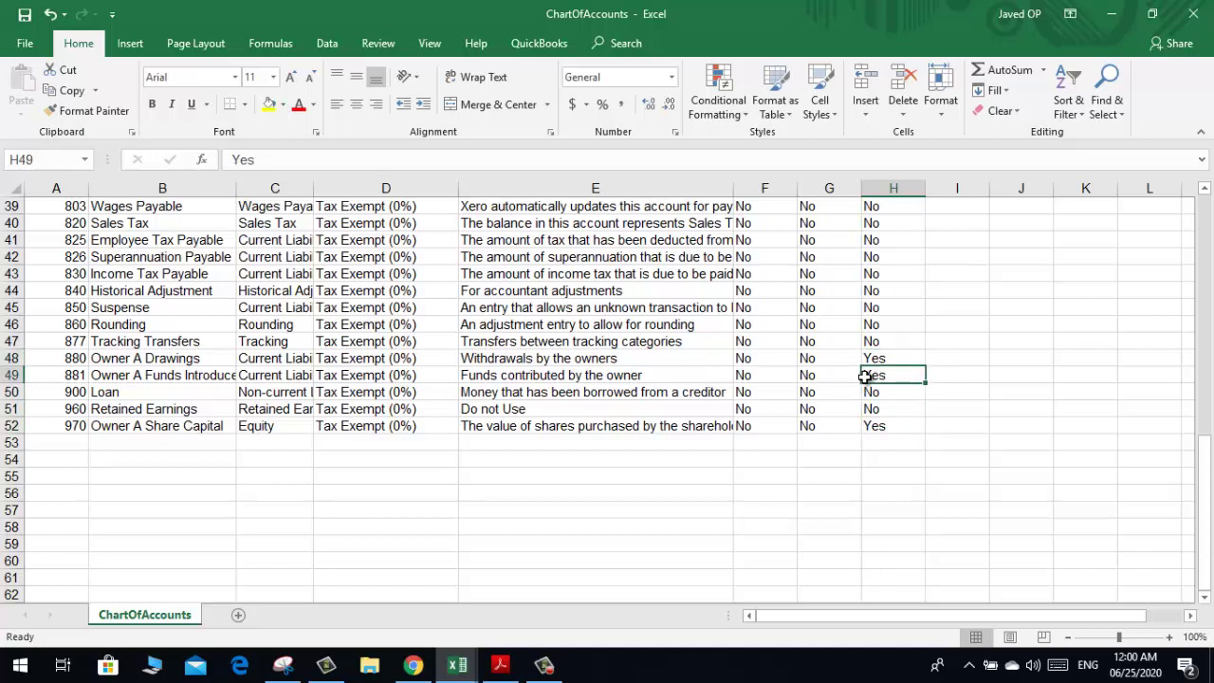
key("Up")
key("Left")
key("Left")
key("Left")
key("Left")
key("Left")
key("Left")
key("Left")
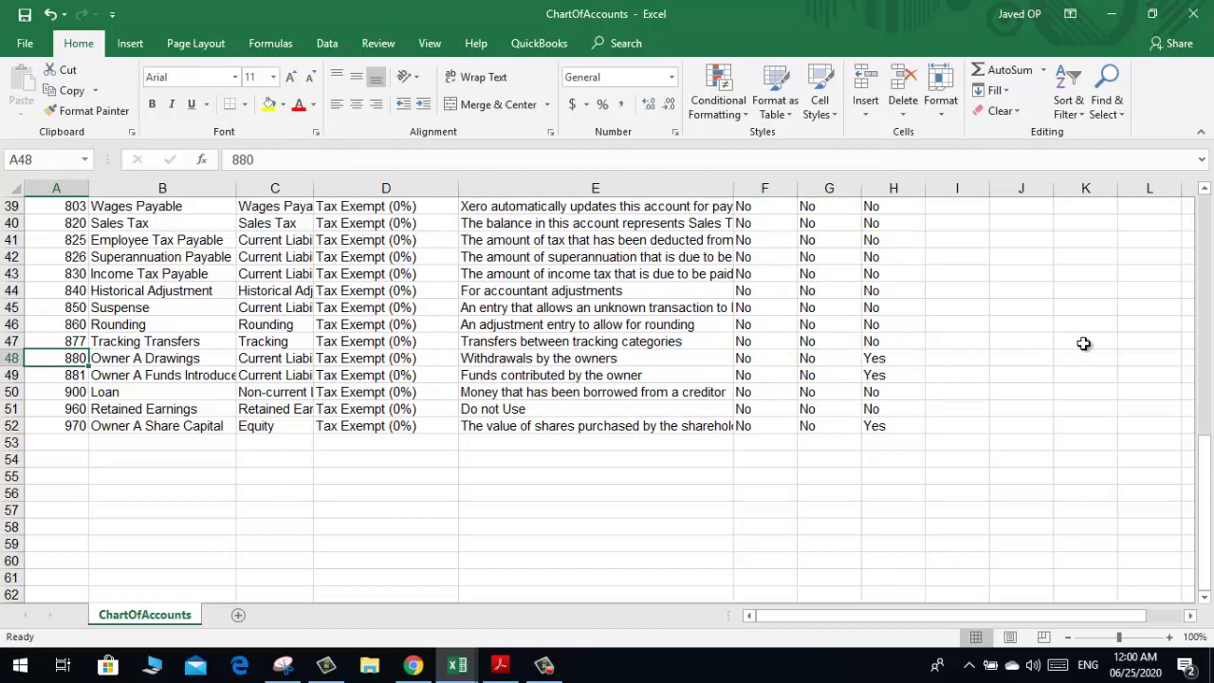
Step: Examine the account types in the Type column from the Loan row up to the first accounts in the list
left_click(431, 392)
key("Left")
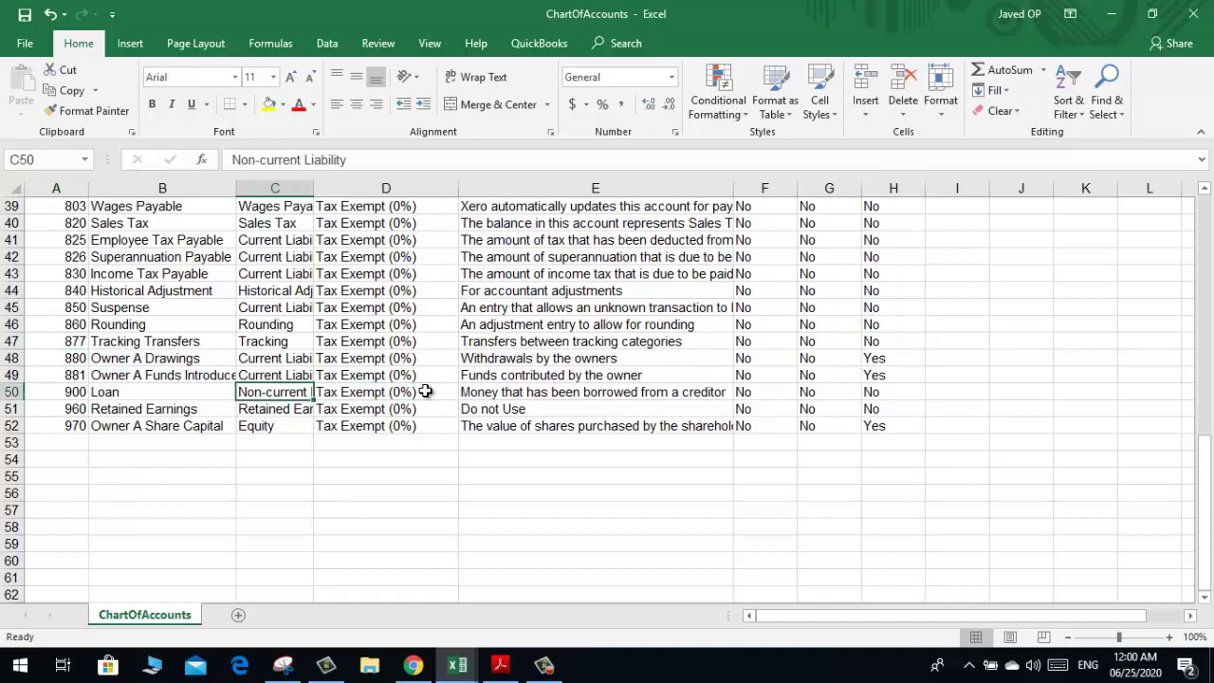
key("Up")
key("Up")
key("Up")
key("Up")
key("Up")
key("Up")
key("Up")
key("Up")
key("Up")
key("Up")
key("Up")
key("Up")
key("Up")
key("Up")
key("Up")
key("Up")
key("Up")
key("Up")
key("Up")
key("Up")
key("Up")
key("Up")
key("Up")
key("Up")
key("Up")
key("Up")
key("Up")
key("Up")
key("Up")
key("Up")
key("Up")
key("Up")
key("Up")
key("Up")
key("Up")
key("Up")
key("Up")
key("Up")
key("Up")
key("Up")
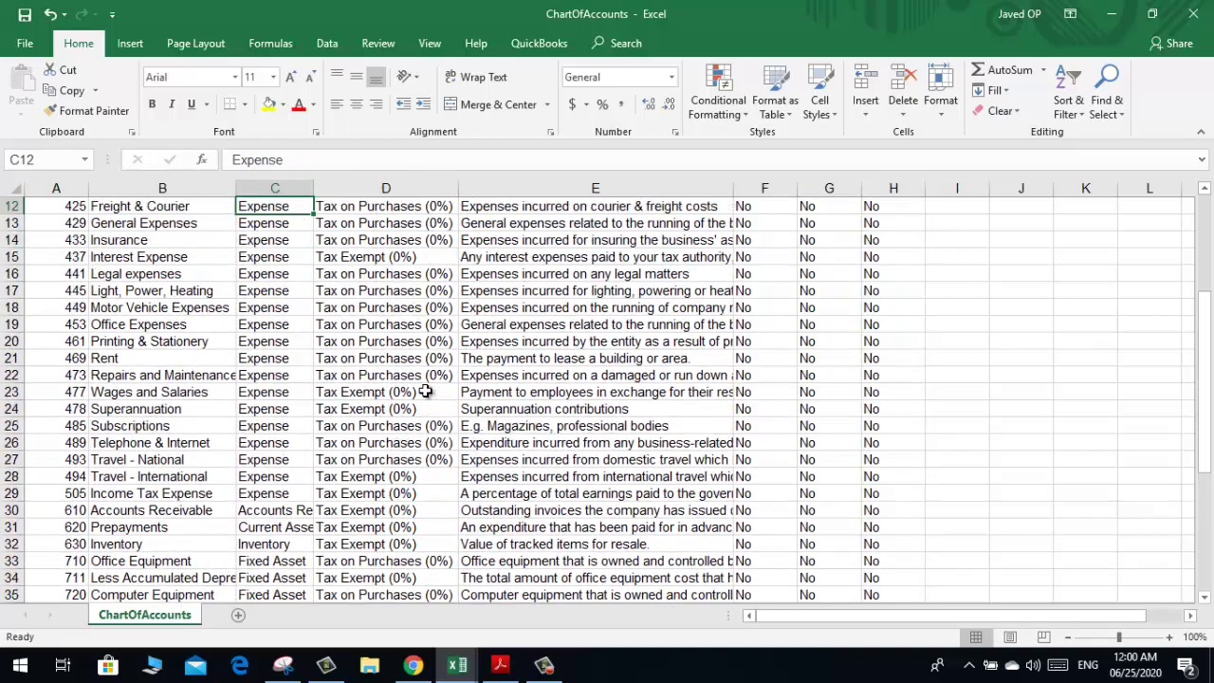
key("Down")
key("Down")
key("Down")
key("Down")
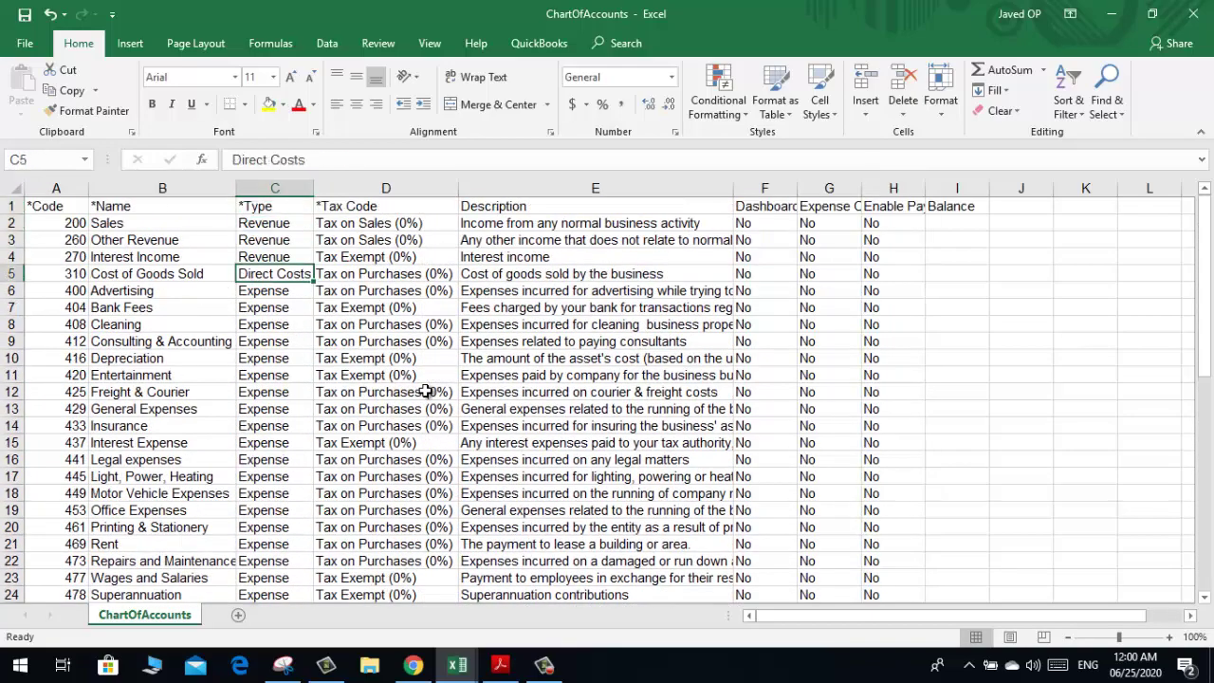
Step: Check the Type values of the accounts from Cost of Goods Sold down to Bank Fees
key("Down")
key("Down")
key("Down")
key("Down")
key("Down")
key("Down")
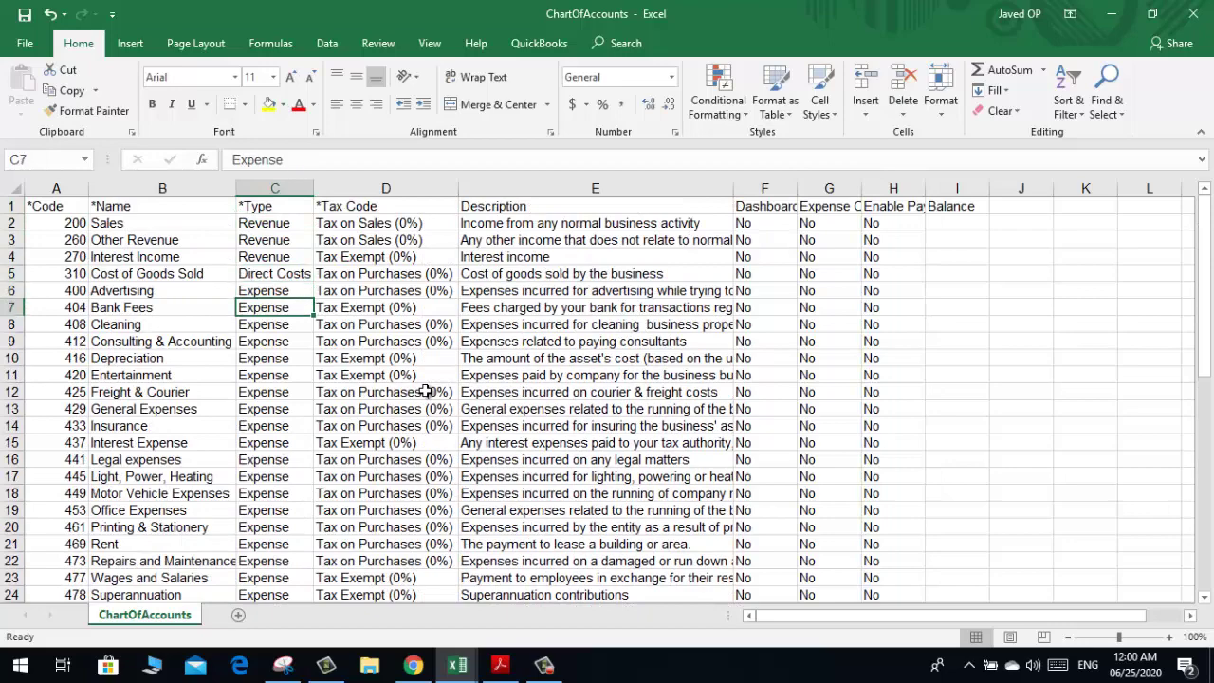
Step: Check the Type values of the accounts from Advertising down to Unpaid Expense Claims
key("Up")
key("Up")
key("Down")
key("Down")
key("Down")
key("Down")
key("Down")
key("Down")
key("Down")
key("Down")
key("Down")
key("Down")
key("Down")
key("Down")
key("Down")
key("Down")
key("Down")
key("Down")
key("Down")
key("Down")
key("Down")
key("Down")
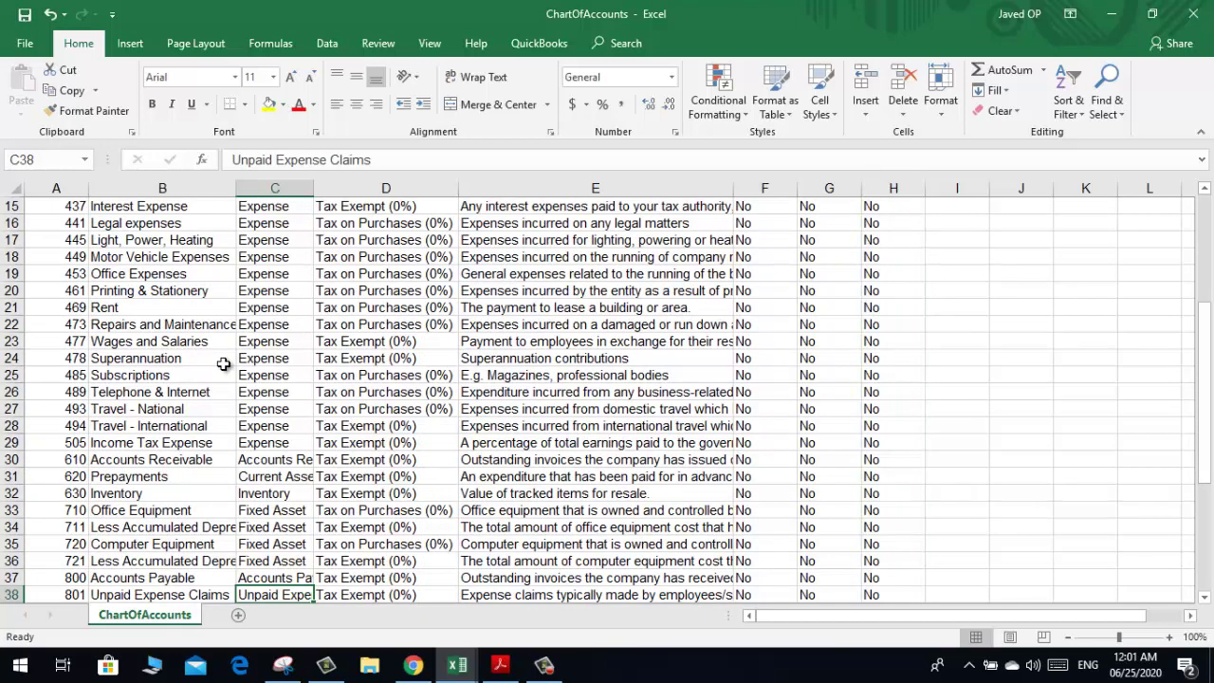
Step: Widen the Type column so that the long account types, such as Accounts Receivable, fit
left_click(11, 392)
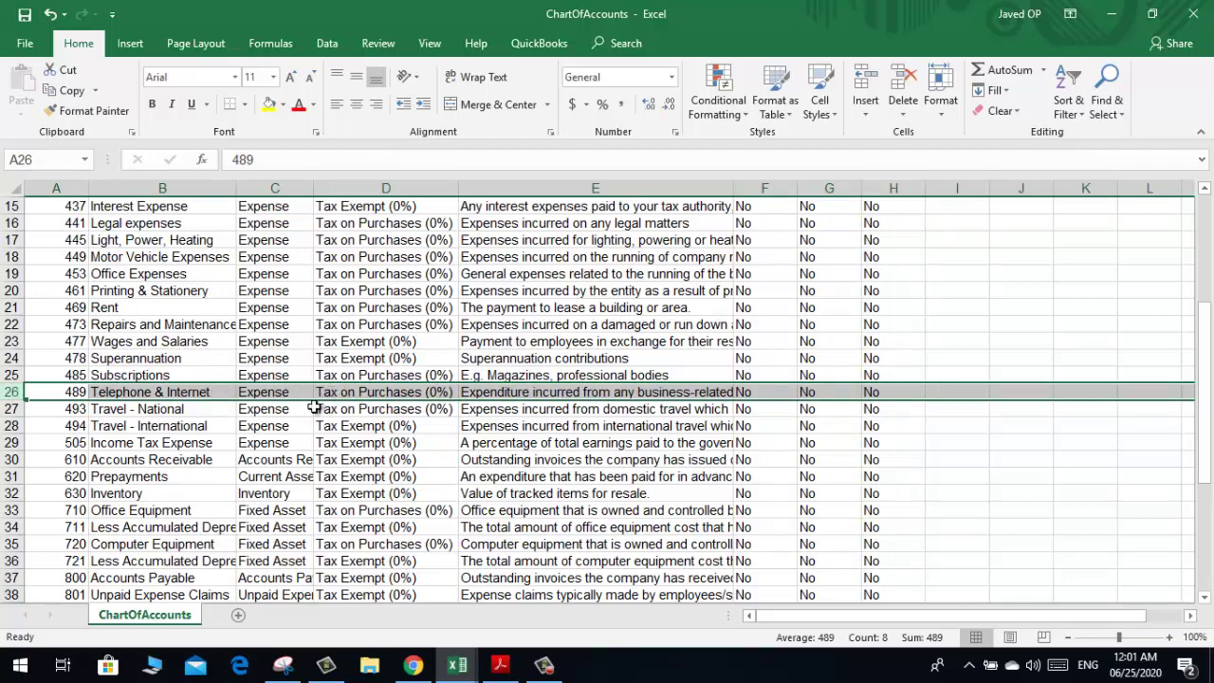
left_click(244, 462)
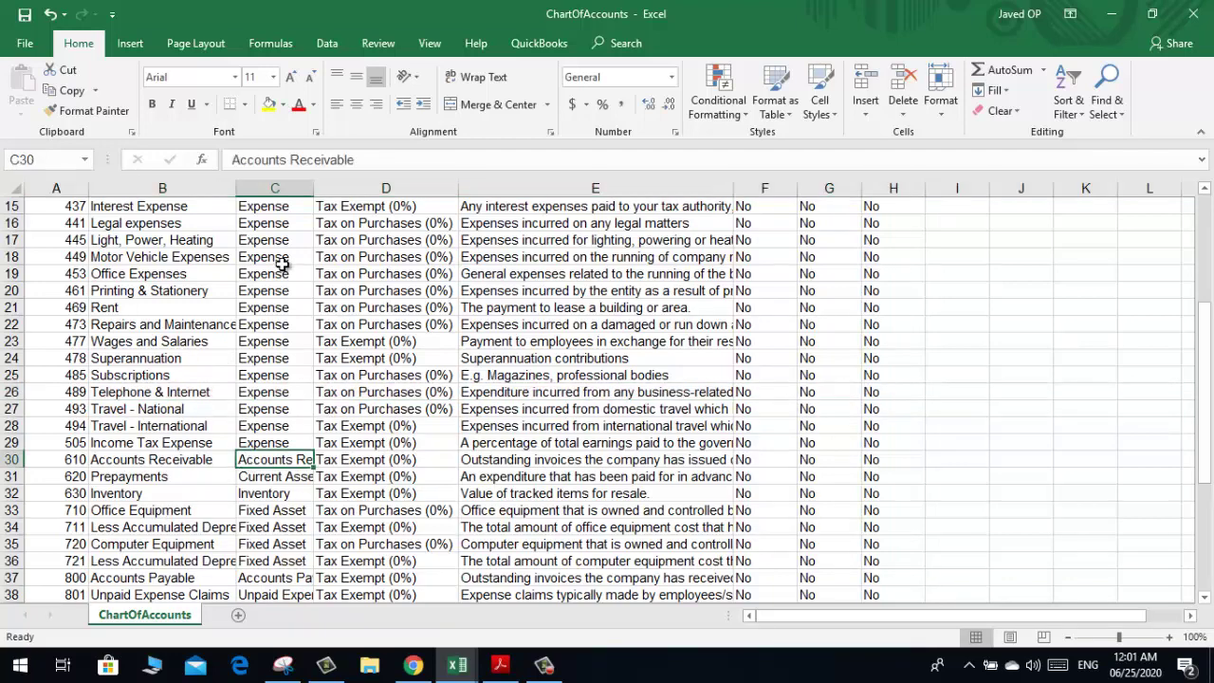
left_click_drag(314, 188, 368, 189)
Step: Check the Type values of the accounts from Prepayments down to Suspense
left_click(264, 476)
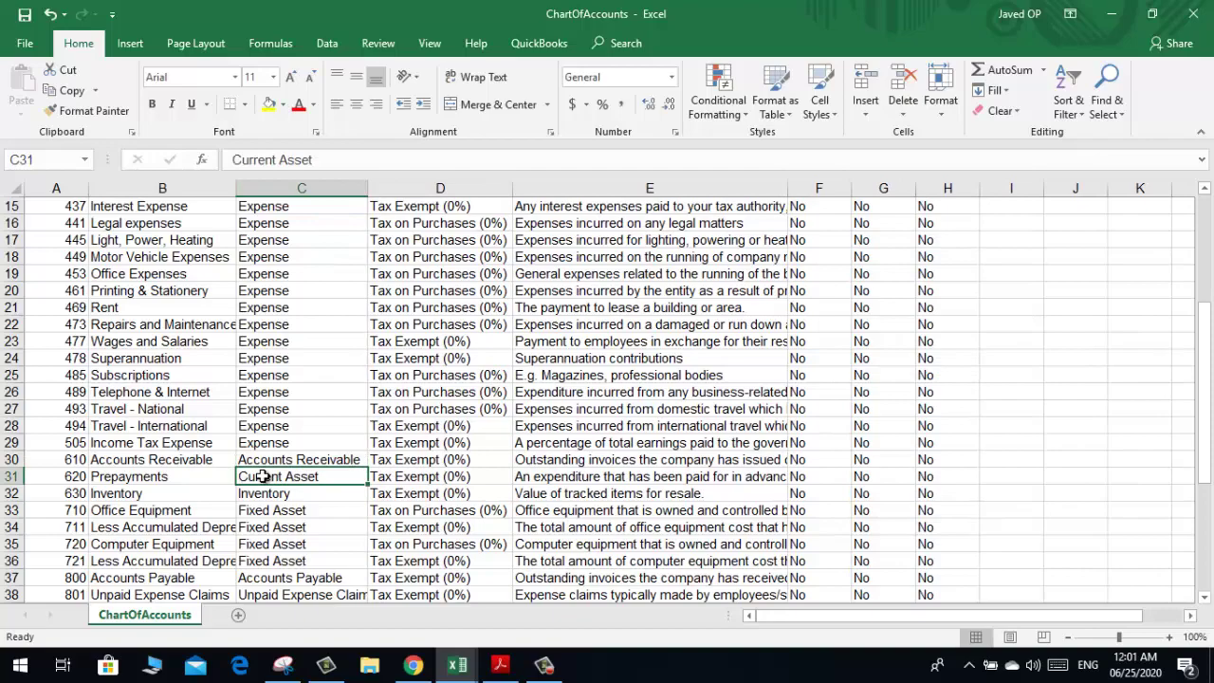
key("Down")
key("Down")
key("Down")
key("Down")
key("Down")
key("Down")
key("Down")
key("Down")
key("Down")
key("Down")
key("Down")
key("Down")
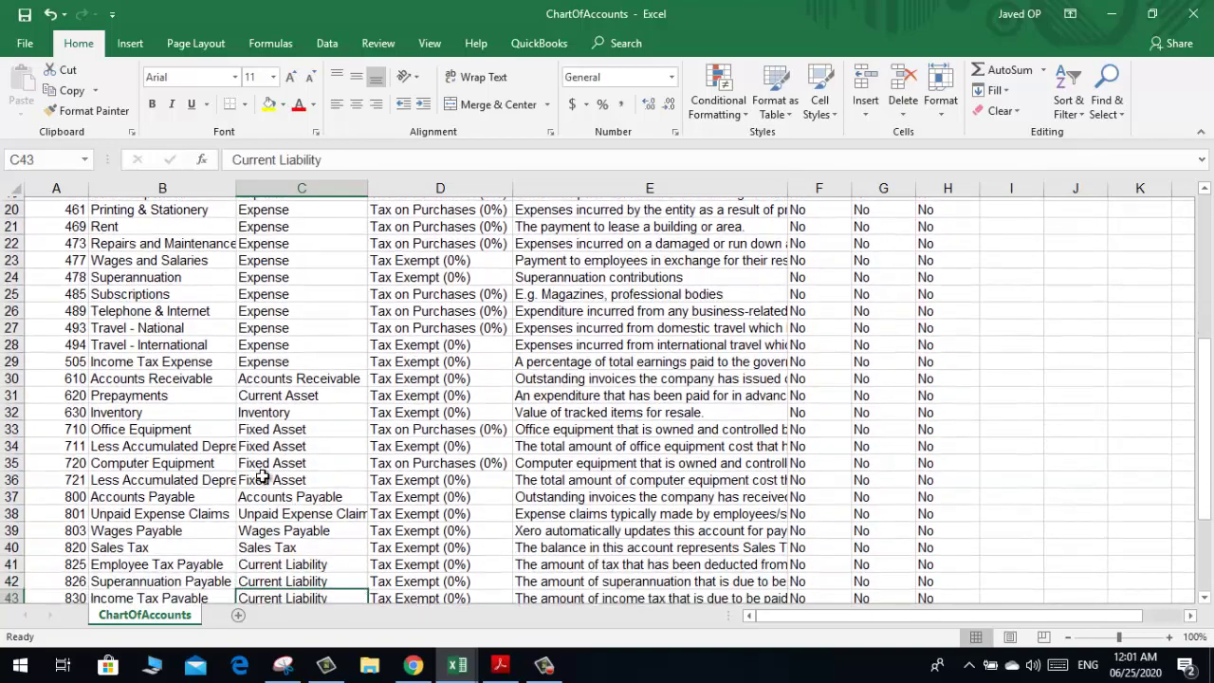
key("Down")
key("Down")
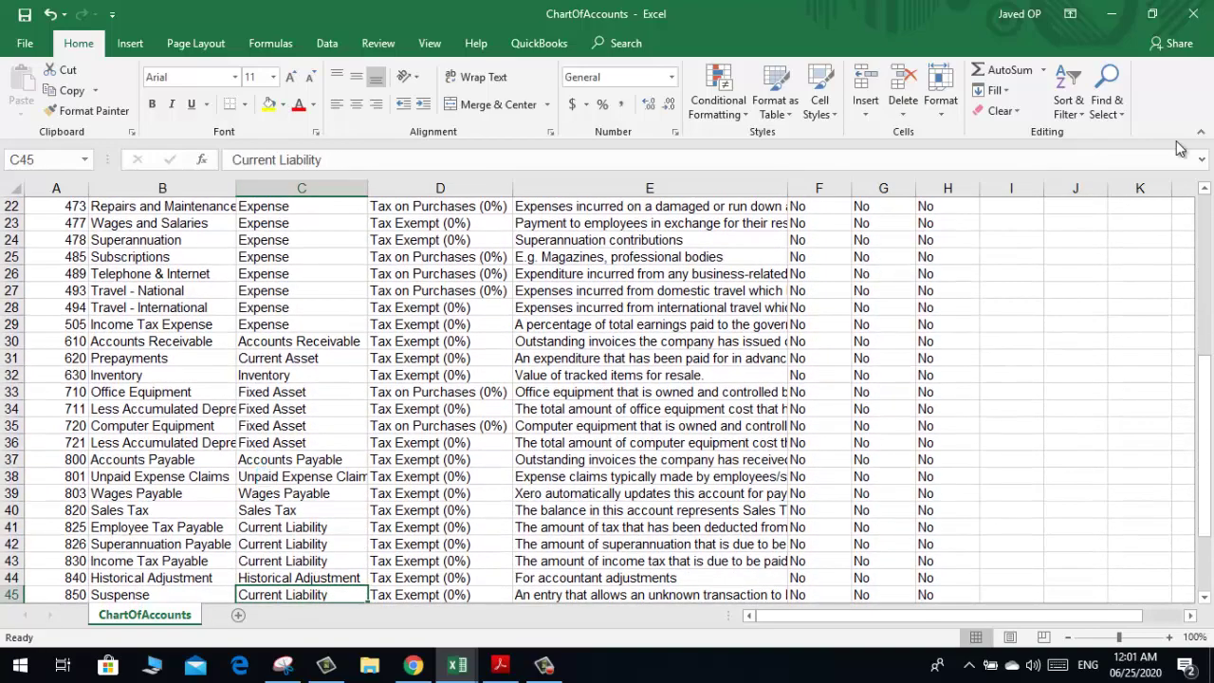
Step: Close the default ChartOfAccounts workbook and switch to the custom chart of accounts workbook
left_click(59, 273)
left_click(63, 239)
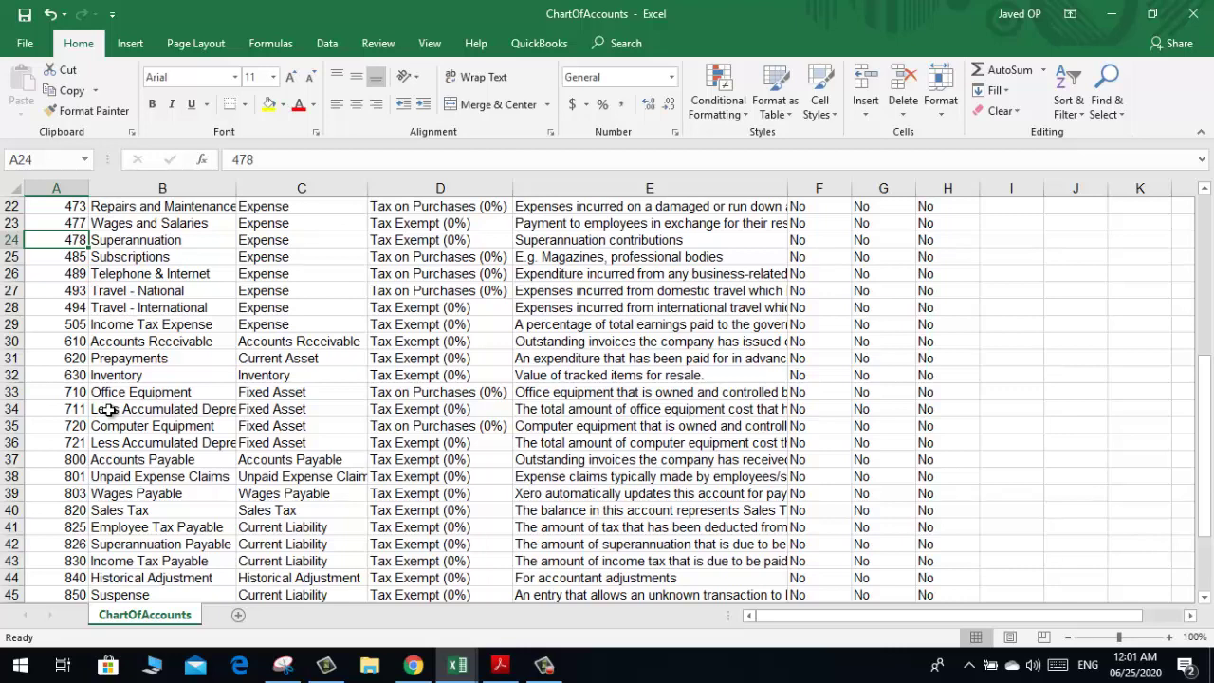
left_click(1188, 14)
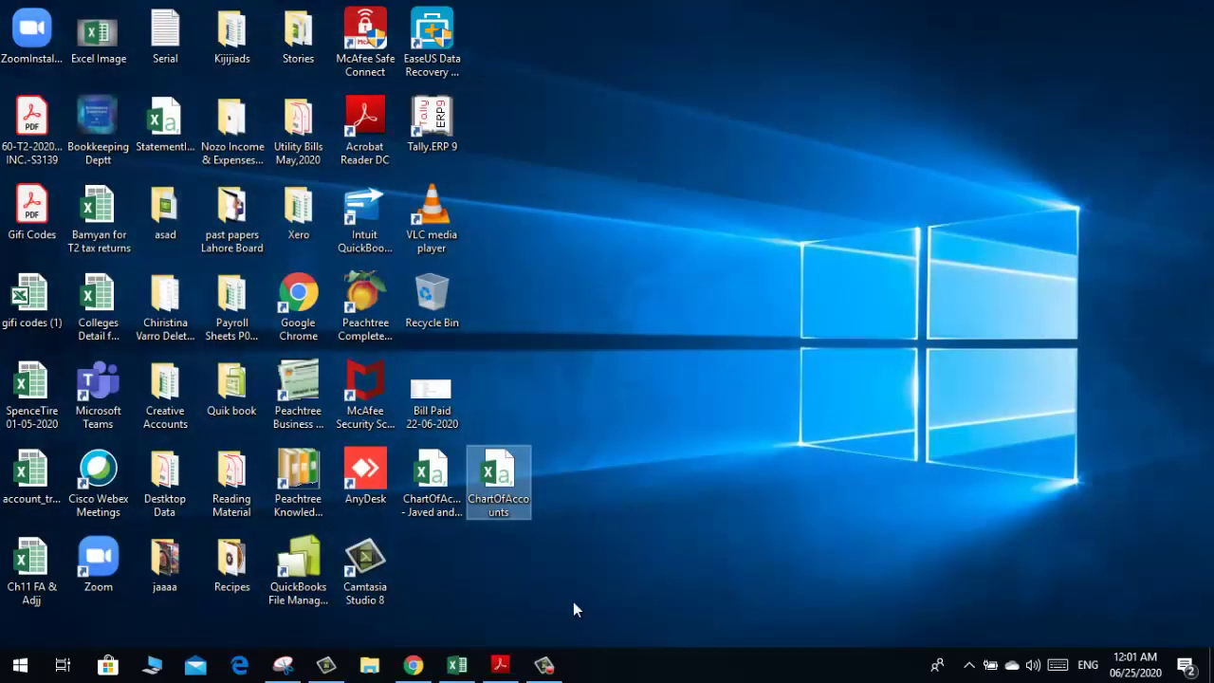
left_click(456, 664)
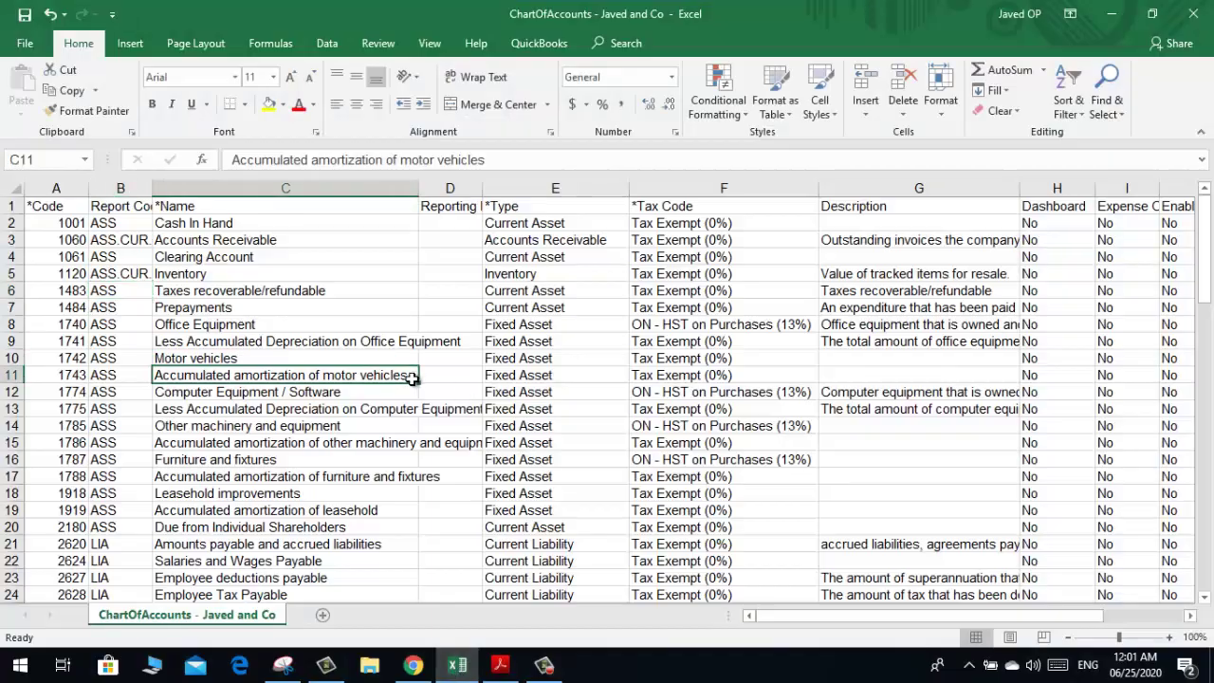
Step: Examine the Code column of the custom chart from the first accounts down to the computer equipment depreciation account
key("Up")
key("Up")
key("Up")
key("Up")
key("Up")
key("Left")
key("Left")
key("Up")
key("Up")
key("Up")
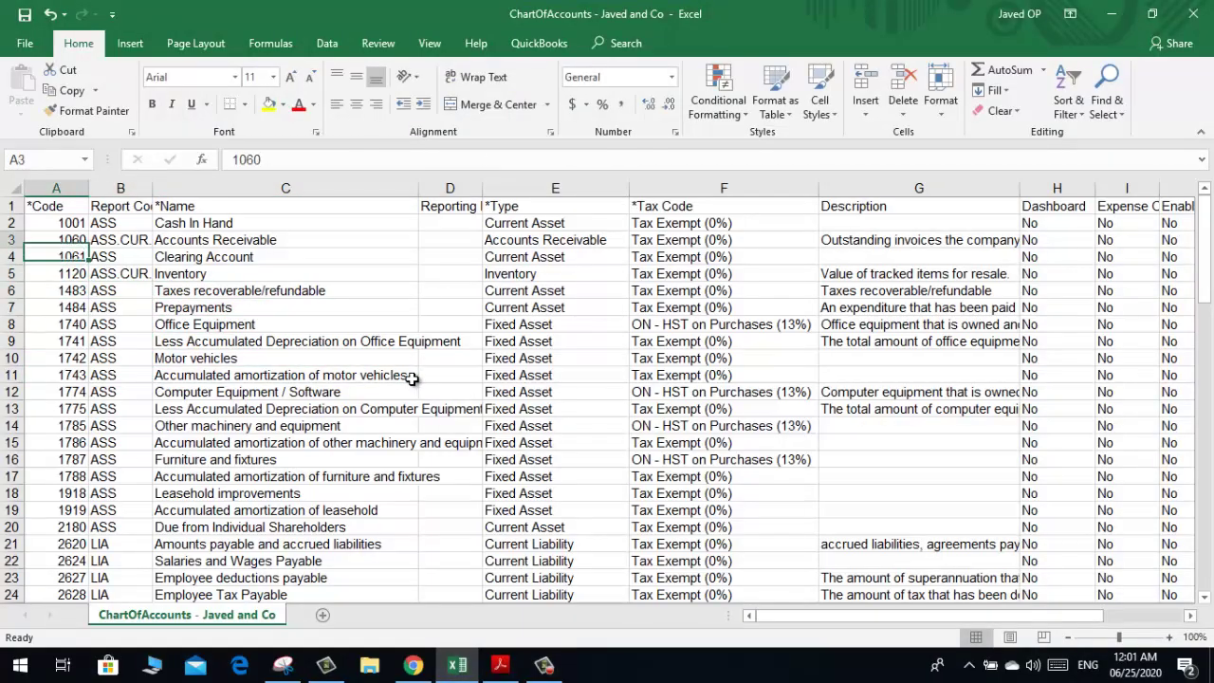
key("Down")
key("Down")
key("Down")
key("Down")
key("Down")
key("Down")
key("Down")
key("Down")
key("Down")
key("Down")
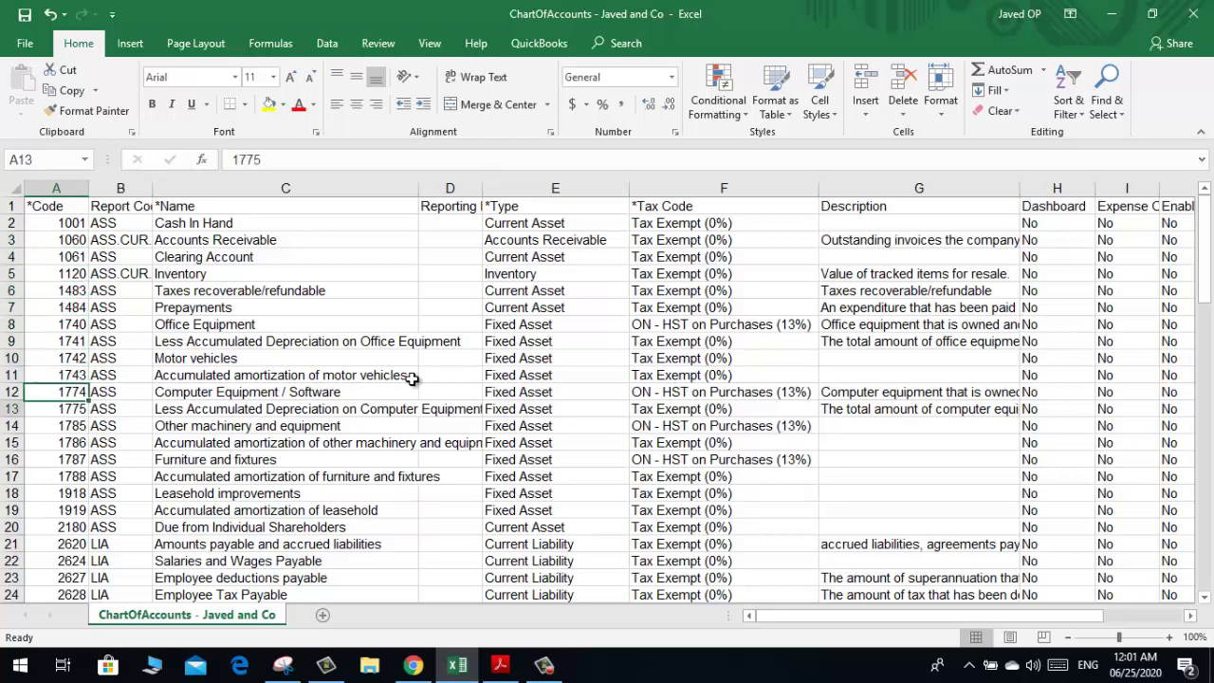
Step: Scan the account codes down through the liability accounts and back up to Furniture and fixtures
key("Down")
key("Down")
key("Down")
key("Down")
key("Down")
key("Down")
key("Down")
key("Down")
key("Down")
key("Down")
key("Down")
key("Down")
key("Down")
key("Down")
key("Down")
key("Down")
key("Down")
key("Down")
key("Up")
key("Up")
key("Up")
key("Up")
key("Up")
key("Up")
key("Up")
key("Up")
key("Up")
key("Up")
key("Up")
key("Up")
key("Up")
key("Up")
key("Up")
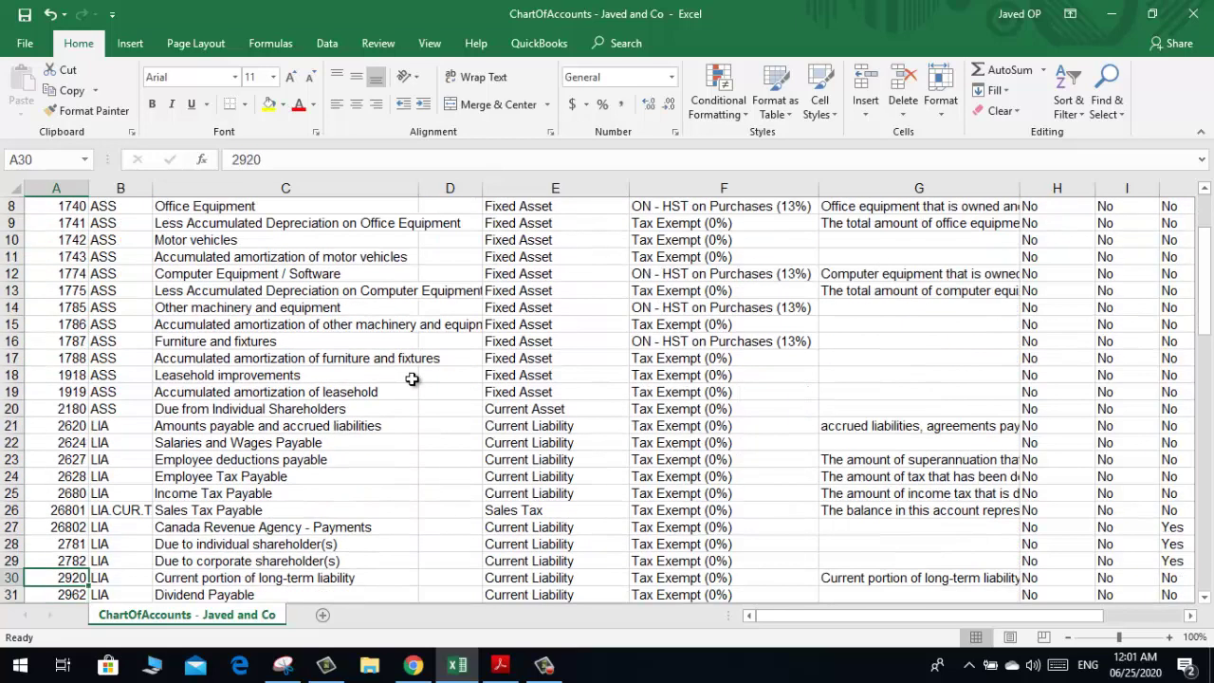
Step: Compare the codes and names of the Furniture and fixtures account and its accumulated amortization account
key("Right")
key("Right")
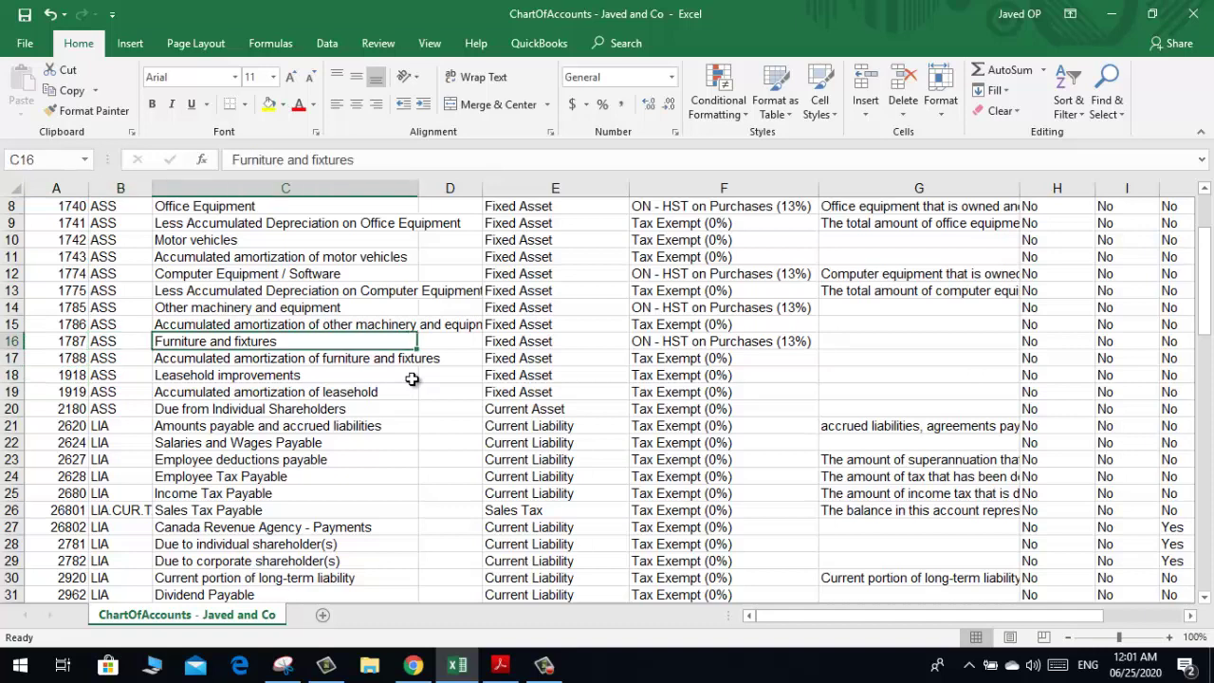
key("Left")
key("Left")
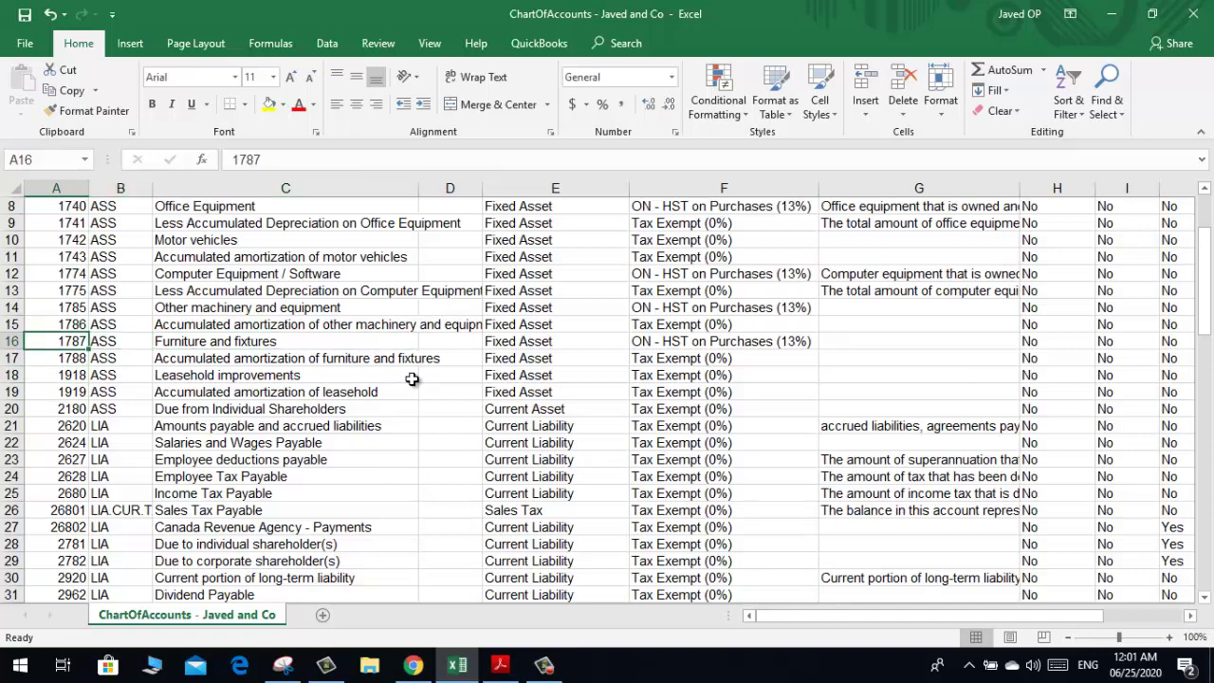
key("Down")
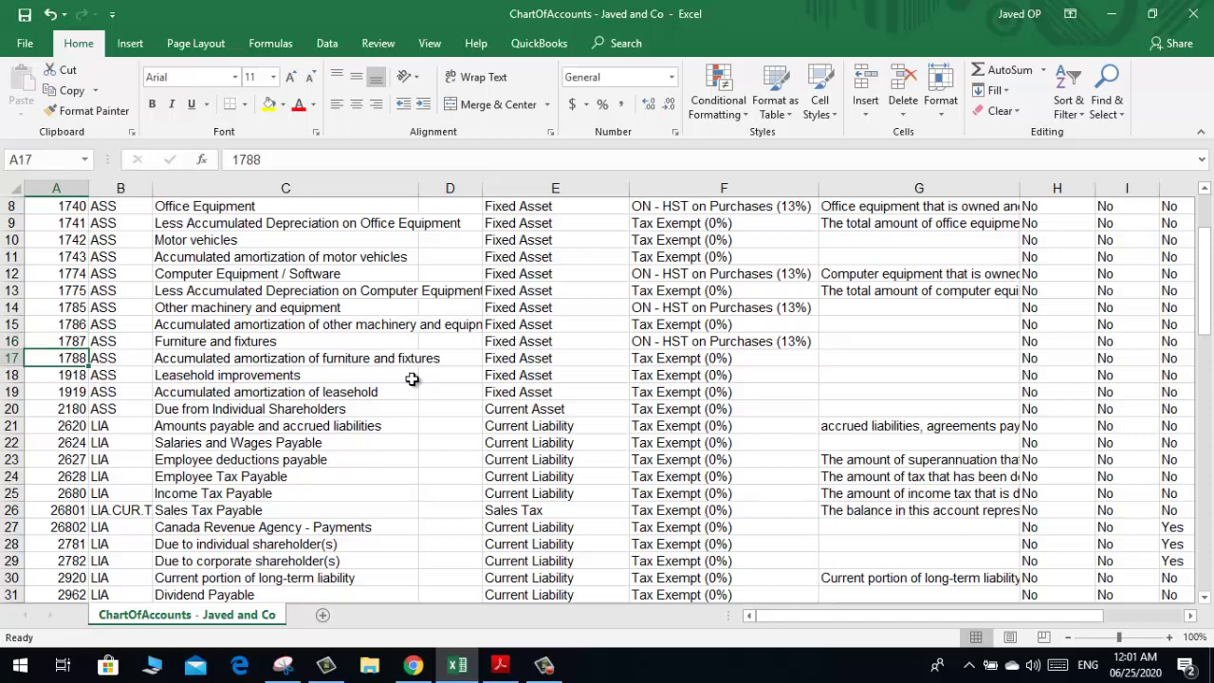
key("Right")
key("Right")
key("Right")
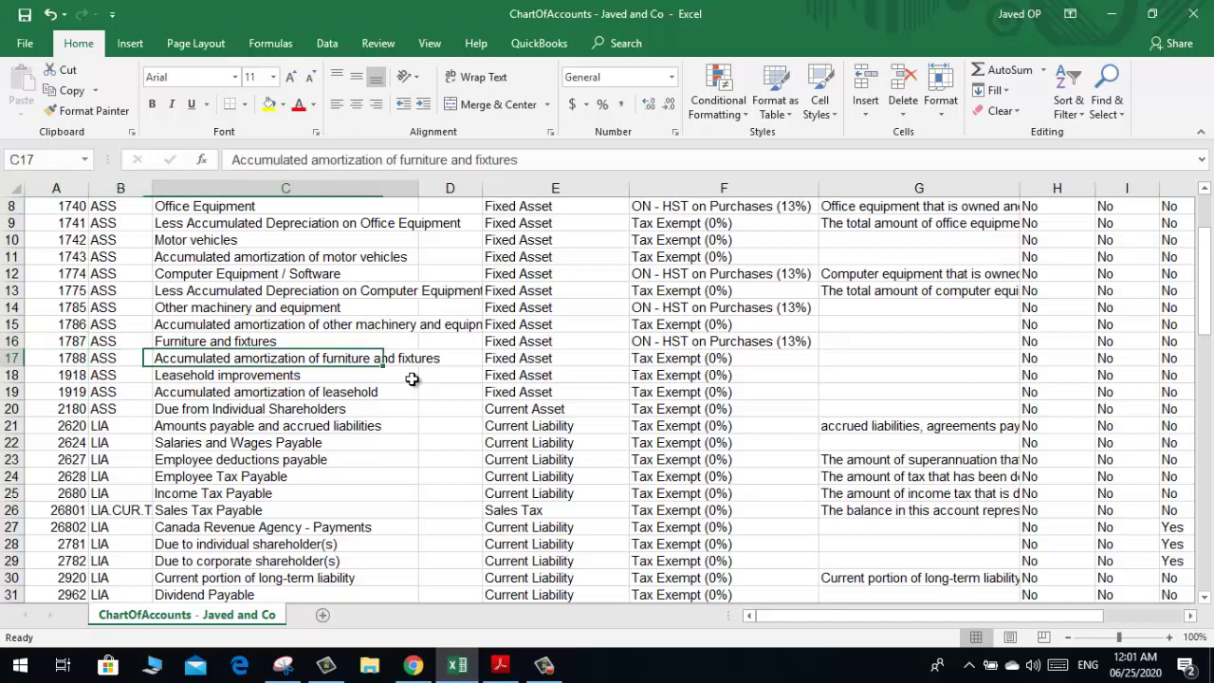
key("Left")
key("Left")
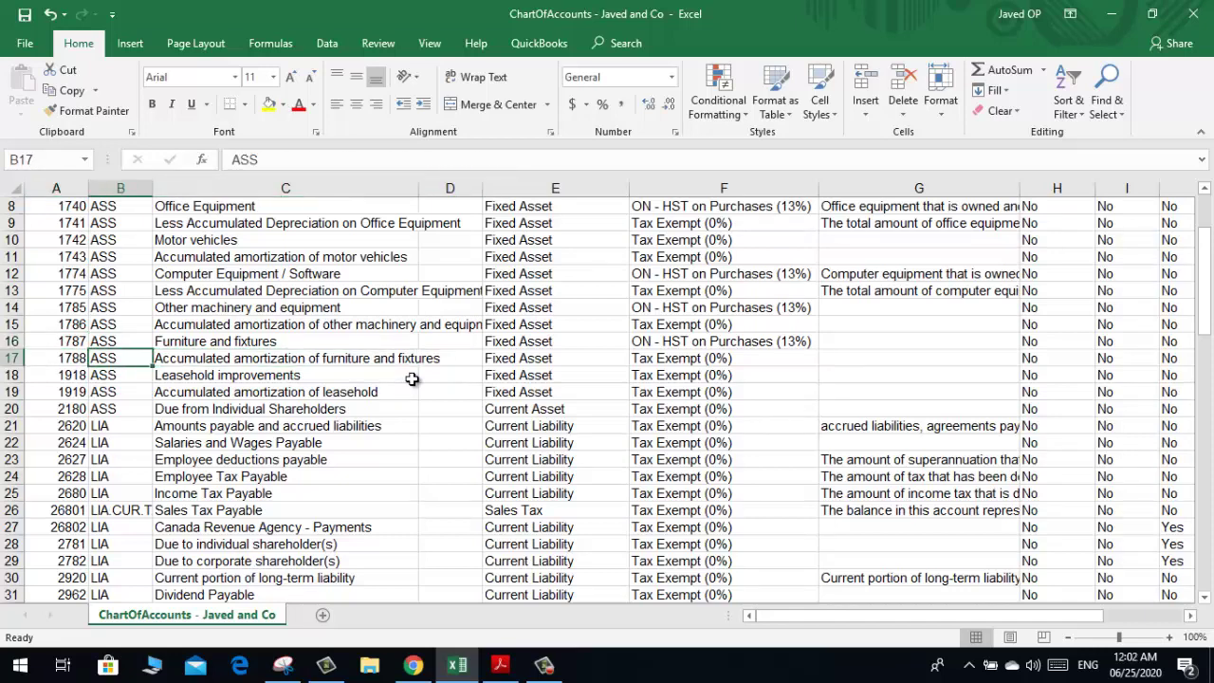
key("Left")
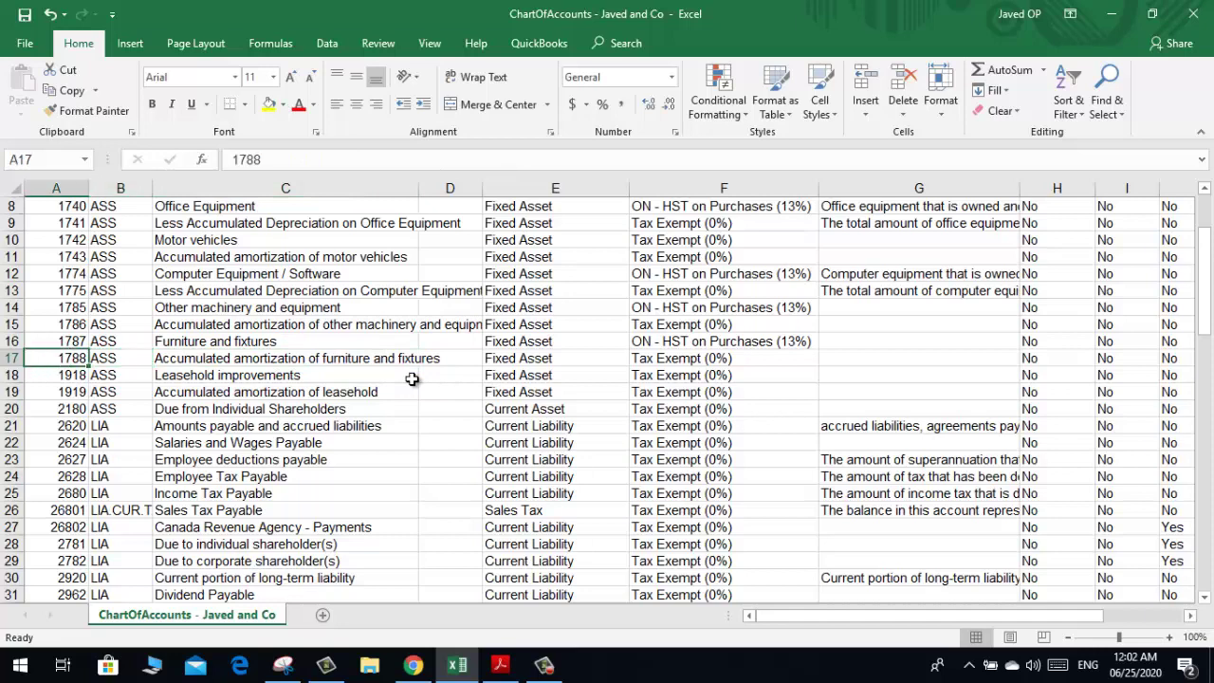
Step: Compare the codes and names of the Computer Equipment / Software account and its accumulated depreciation account
key("Up")
key("Up")
key("Up")
key("Up")
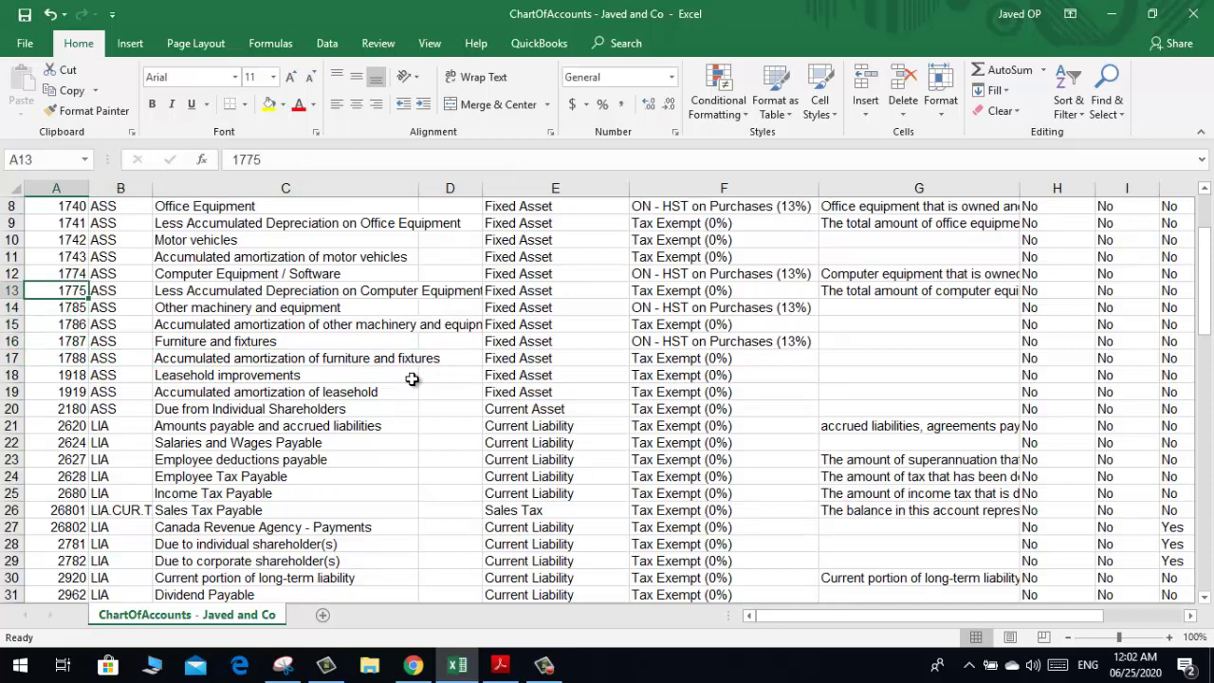
key("Right")
key("Right")
key("Up")
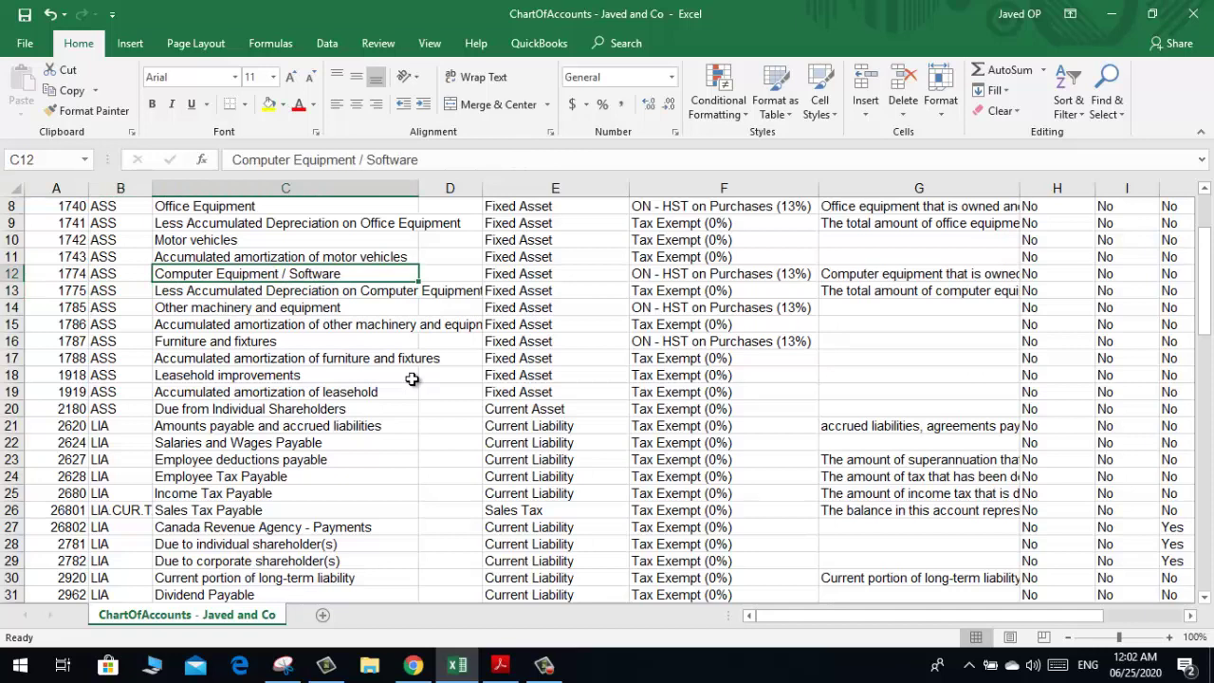
key("Left")
key("Left")
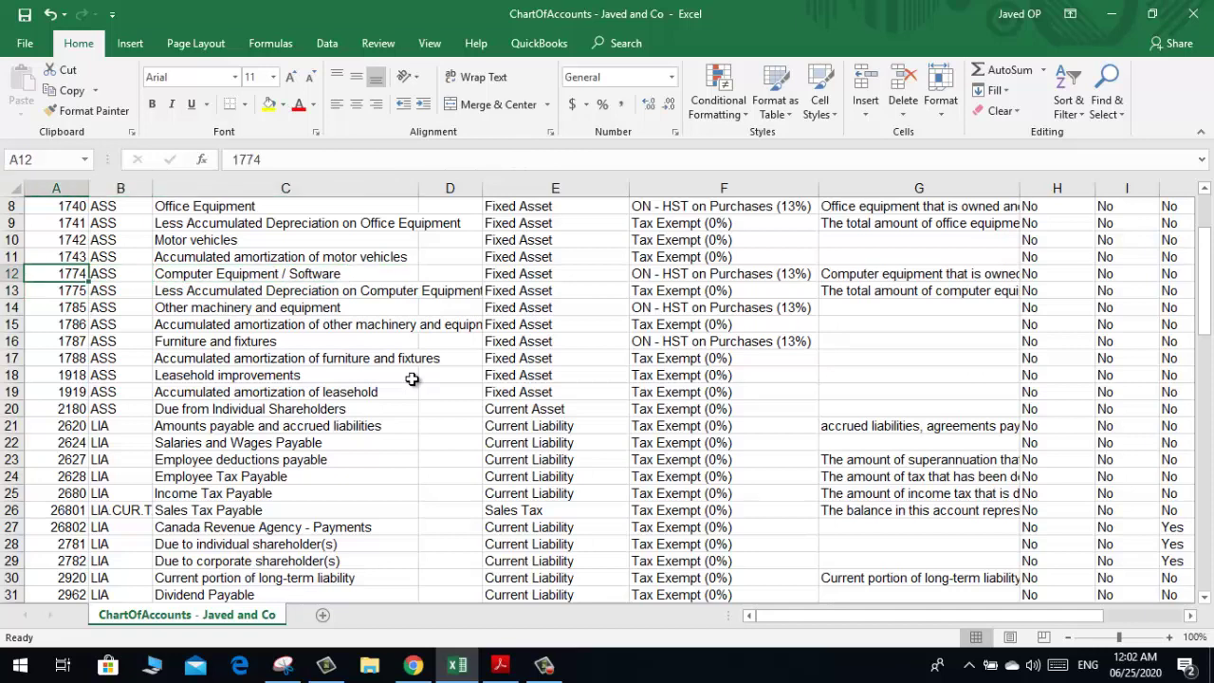
key("Down")
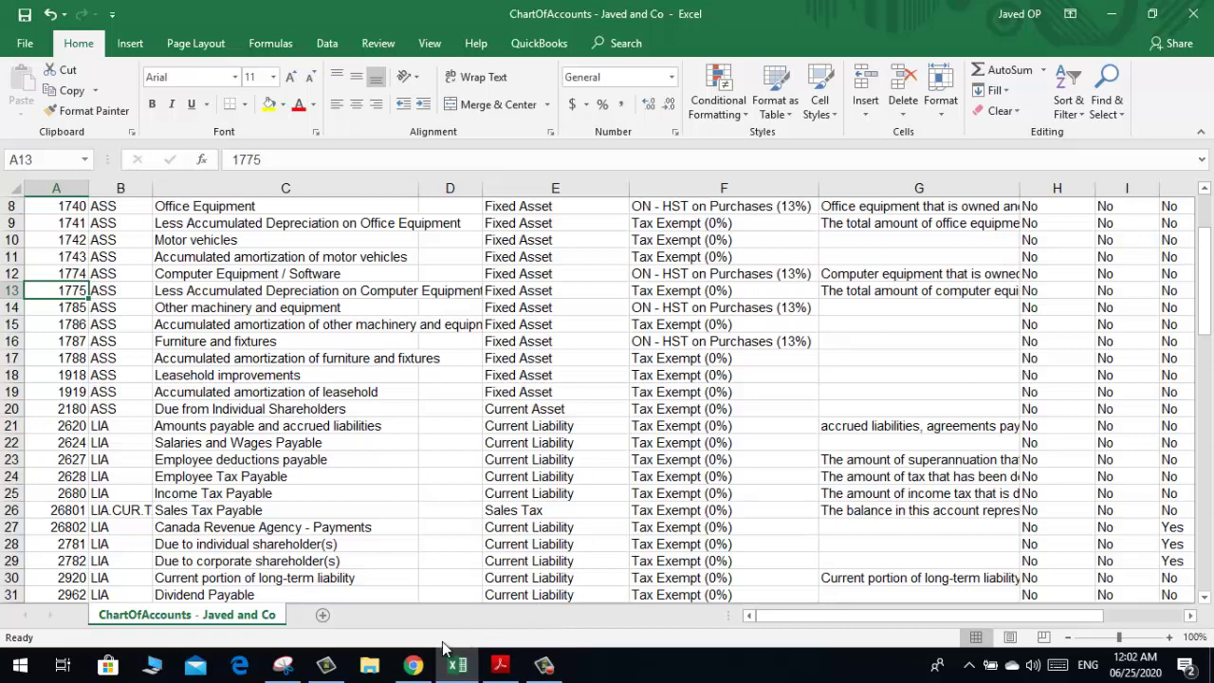
Step: Switch to the Gifi Codes PDF in Acrobat Reader and look up code 1775
left_click(494, 668)
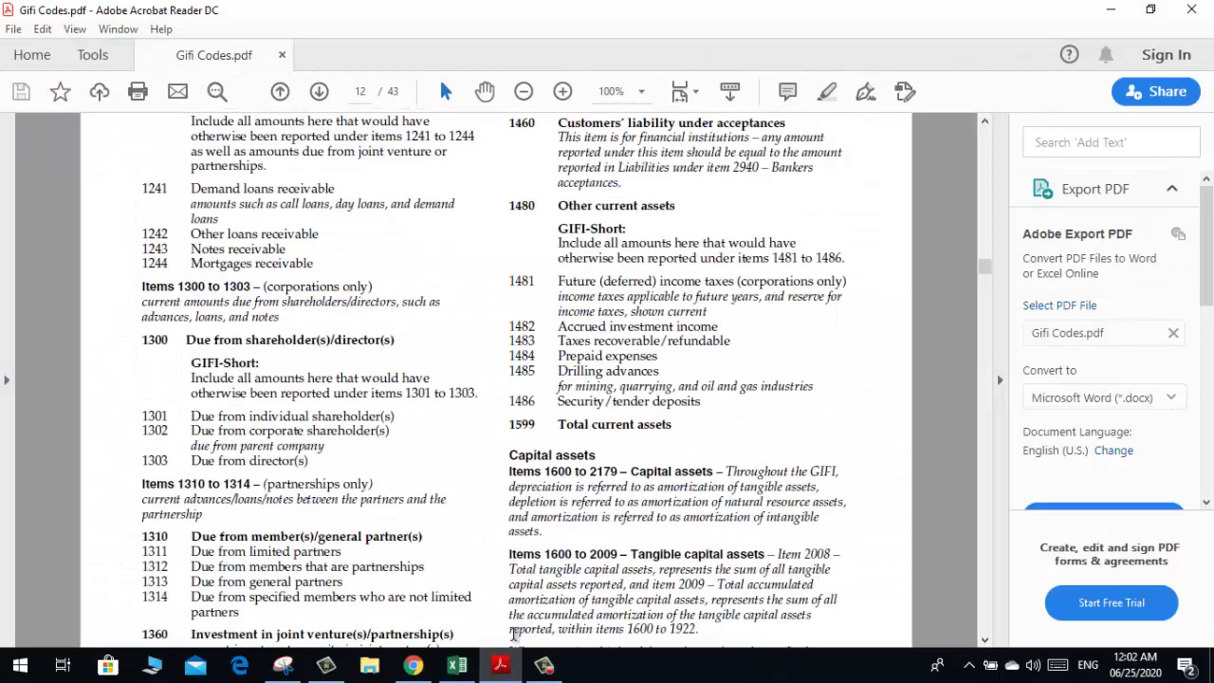
left_click(451, 670)
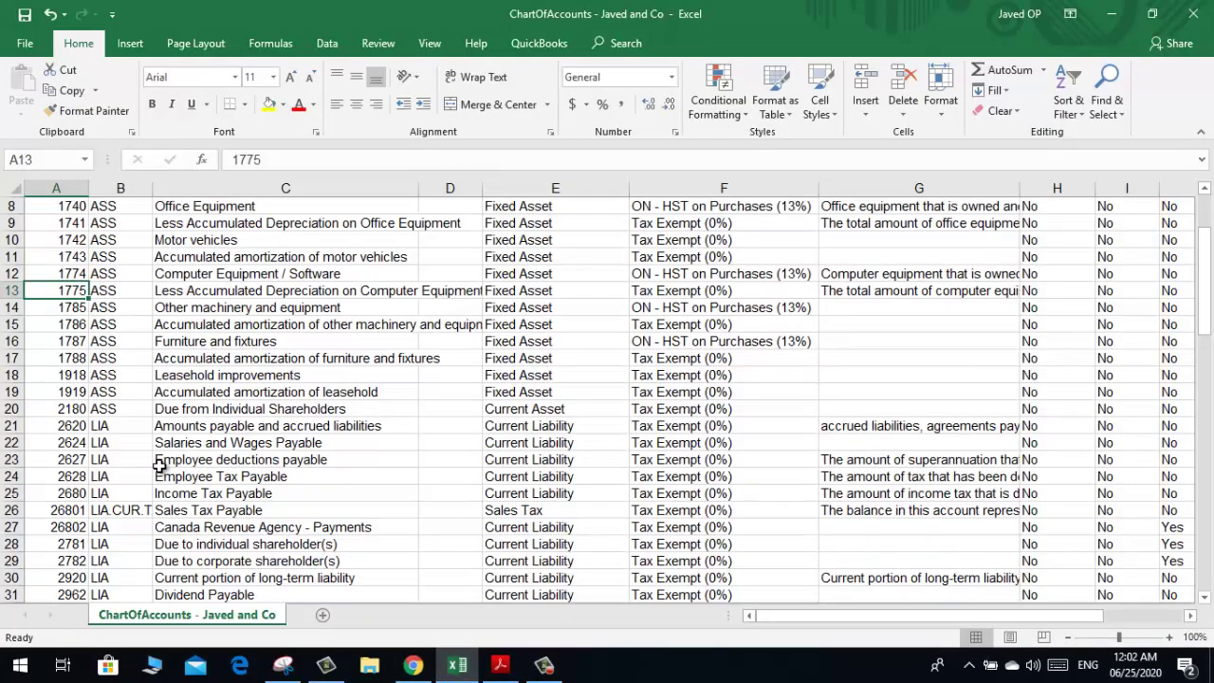
left_click(500, 668)
key("ctrl+f")
type("1")
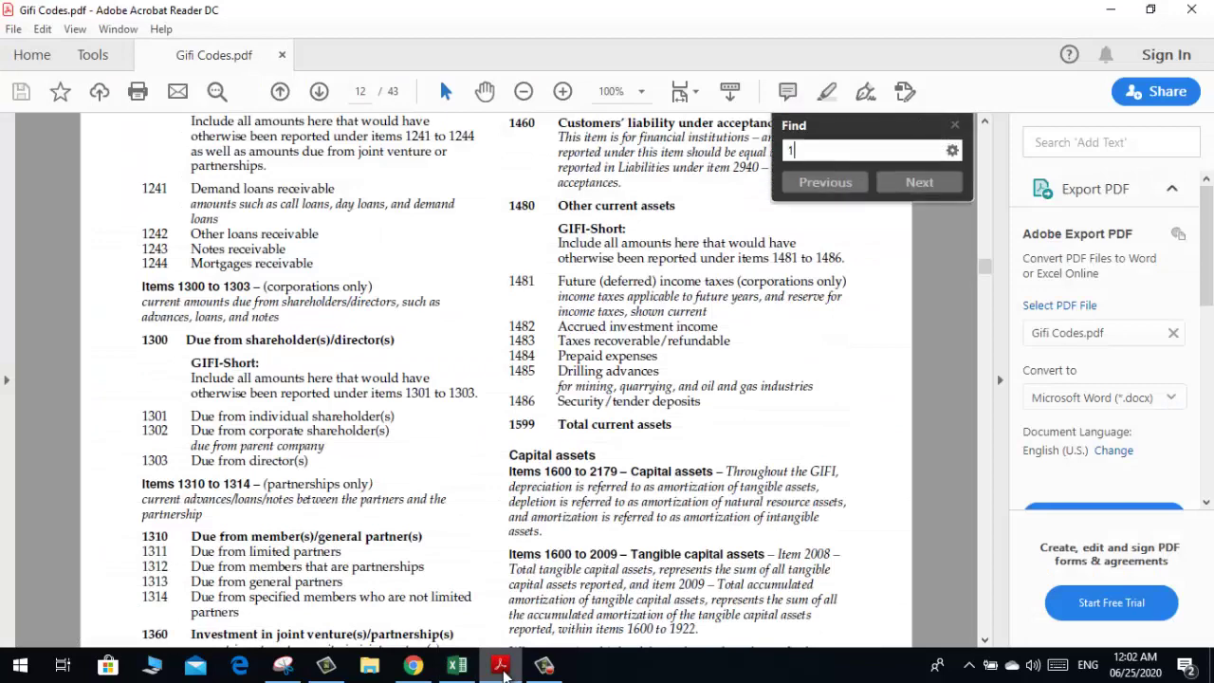
type("775")
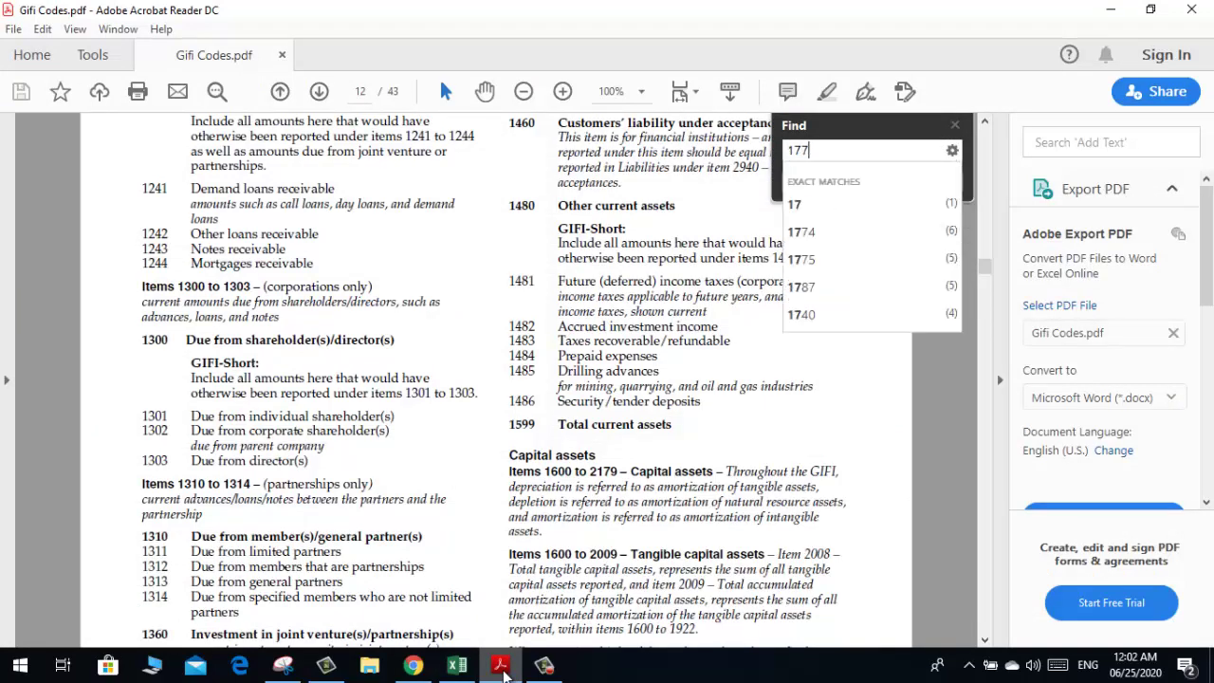
key("Return")
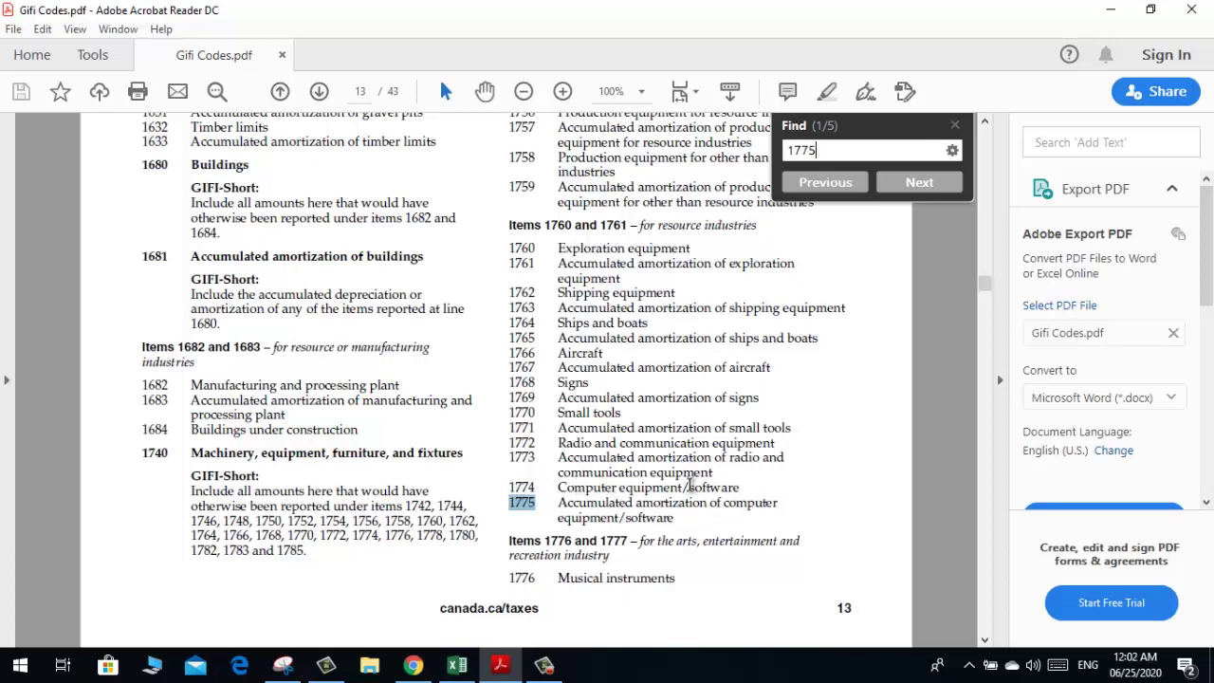
left_click(570, 488)
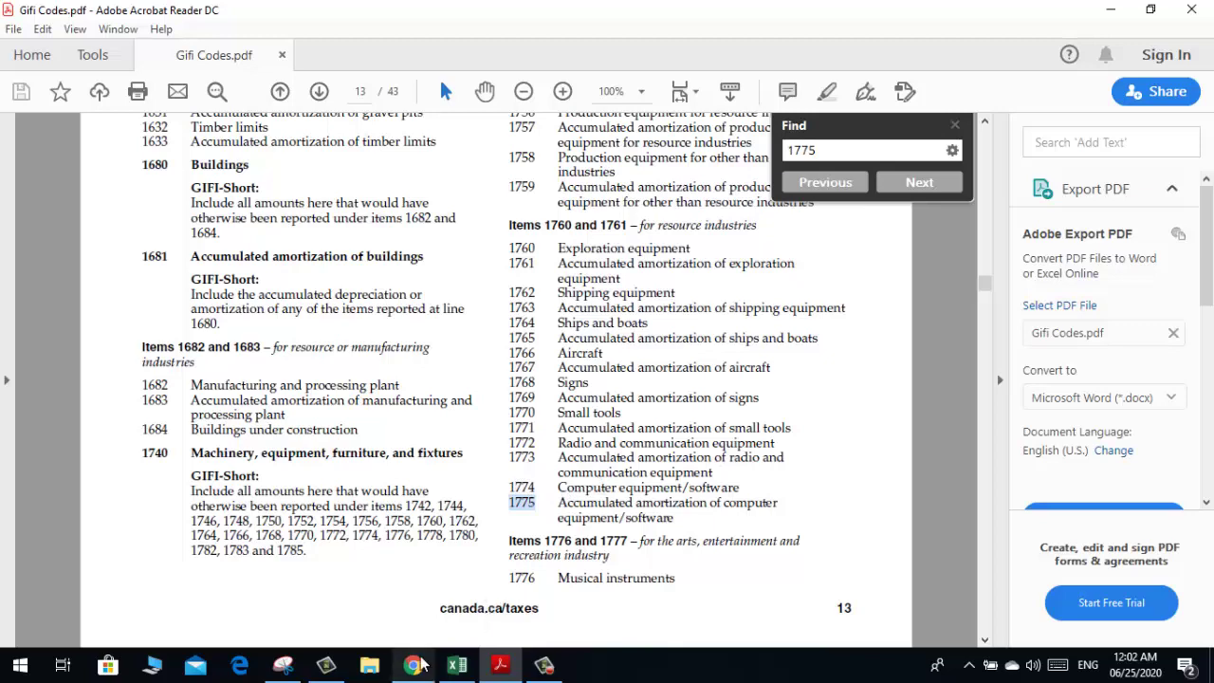
Step: Return to the custom chart in Excel and check the type and tax code of account 1775
left_click(457, 665)
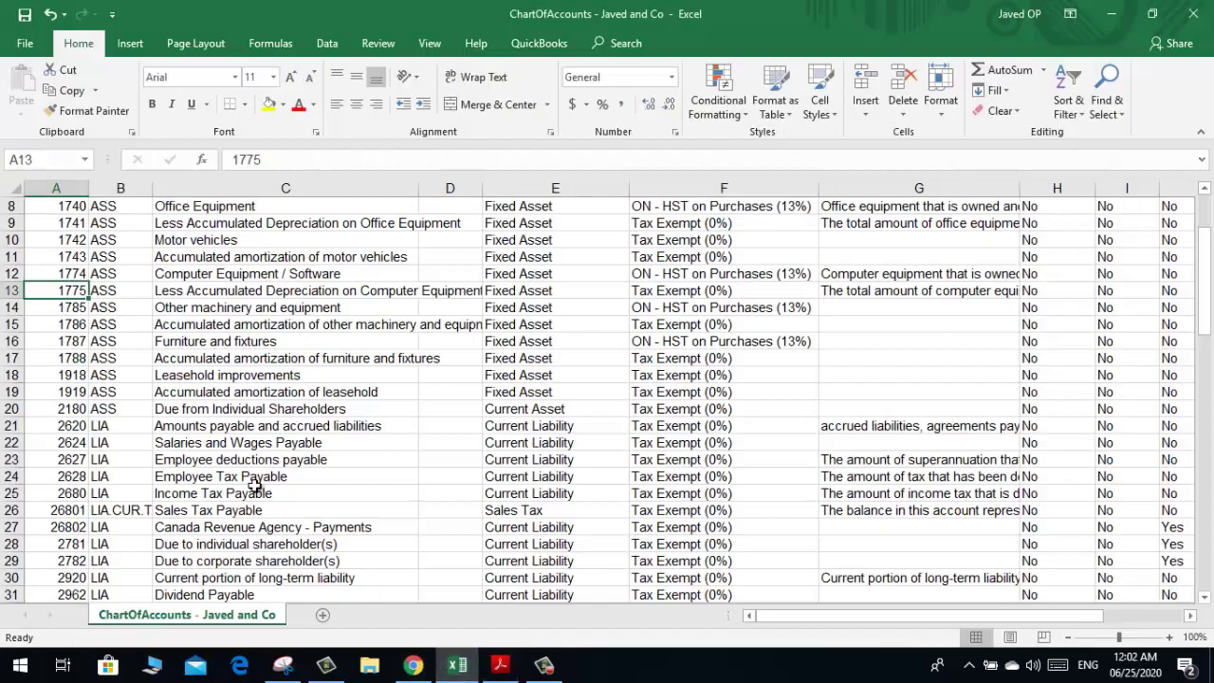
key("Up")
key("Down")
key("Right")
key("Right")
key("Right")
key("Right")
key("Right")
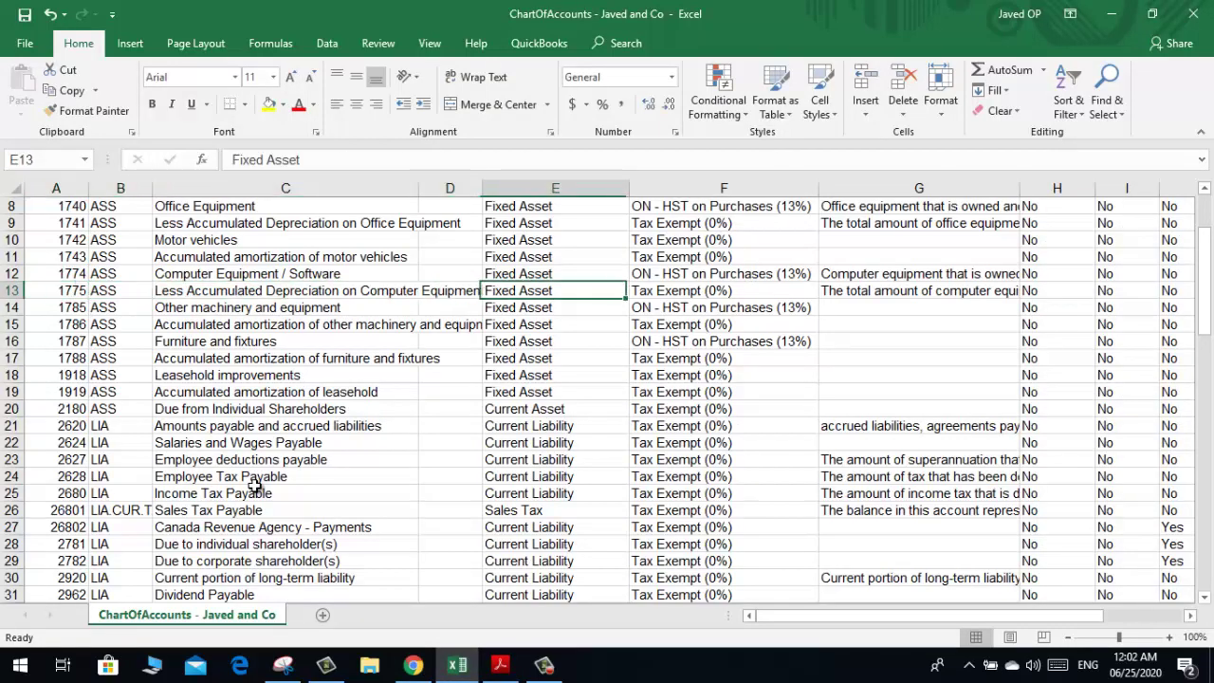
Step: Examine the Tax Code values of the accounts between Taxes recoverable/refundable and the furniture and fixtures accounts
key("Up")
key("Up")
key("Up")
key("Up")
key("Up")
key("Up")
key("Up")
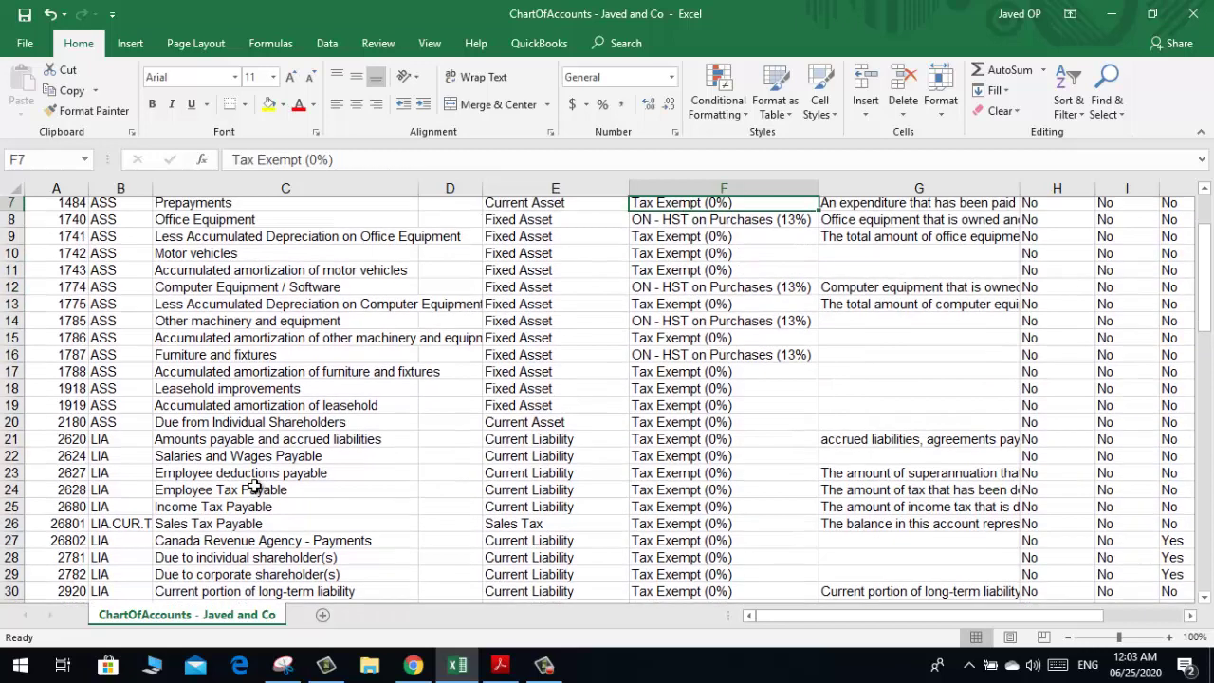
key("Down")
key("Down")
key("Down")
key("Down")
key("Down")
key("Down")
key("Down")
key("Down")
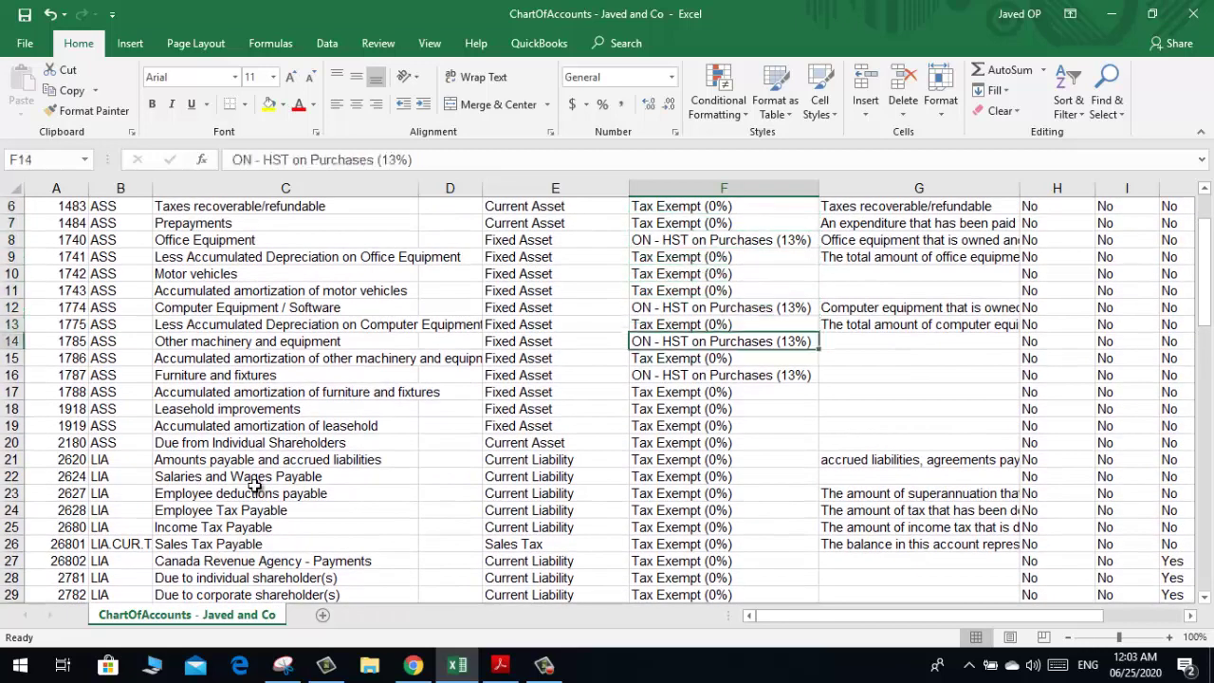
key("Down")
key("Down")
key("Down")
key("Up")
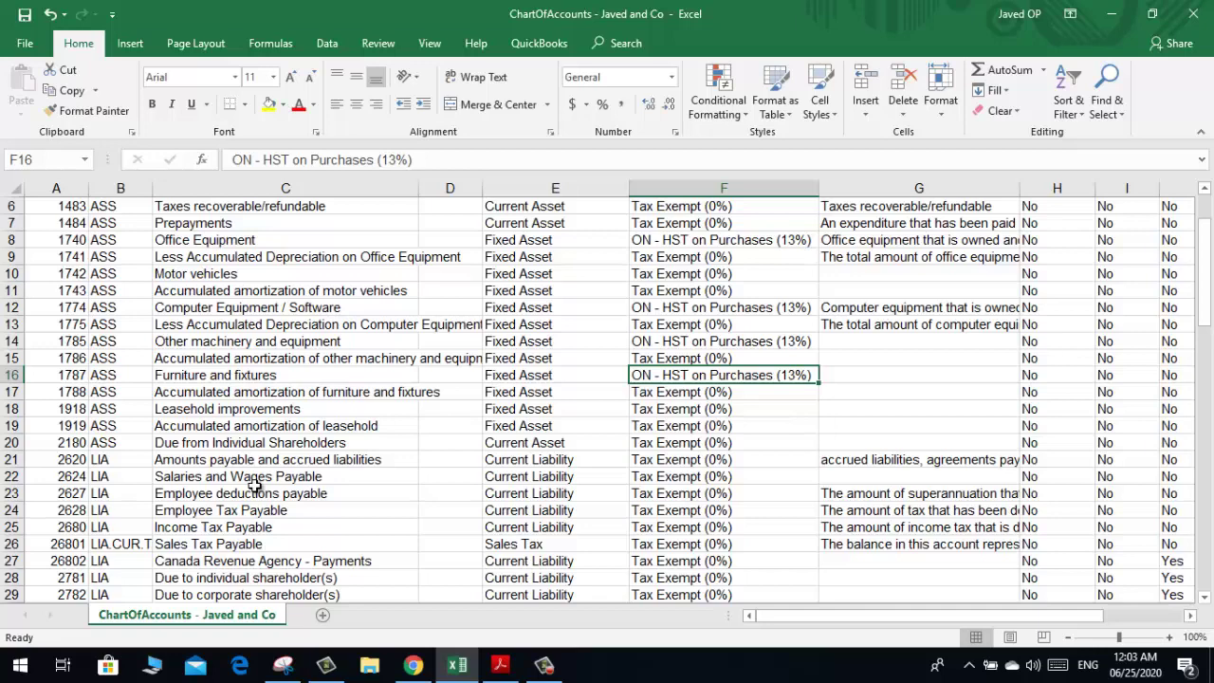
Step: Examine the Tax Code values from Furniture and fixtures up past Prepayments, ending at the code of Office Equipment
key("Up")
key("Up")
key("Up")
key("Up")
key("Up")
key("Up")
key("Up")
key("Up")
key("Up")
key("Up")
key("Up")
key("Up")
key("Up")
key("Up")
key("Up")
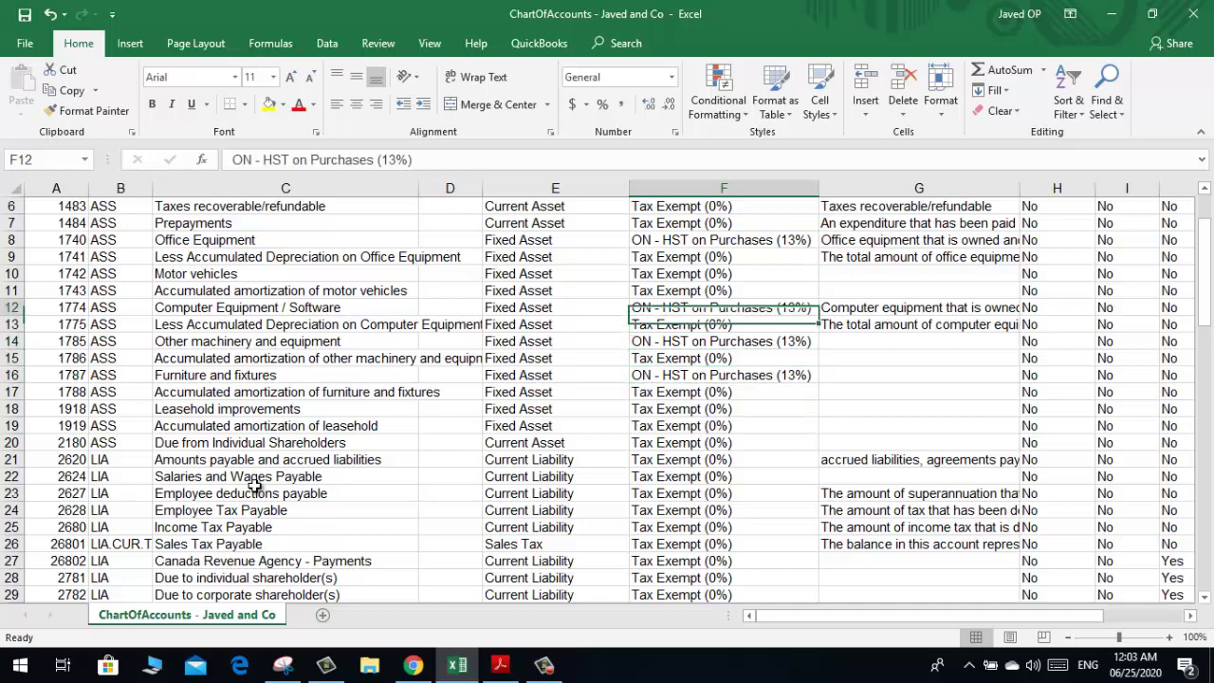
key("Down")
key("Down")
key("Down")
key("Down")
key("Down")
key("Down")
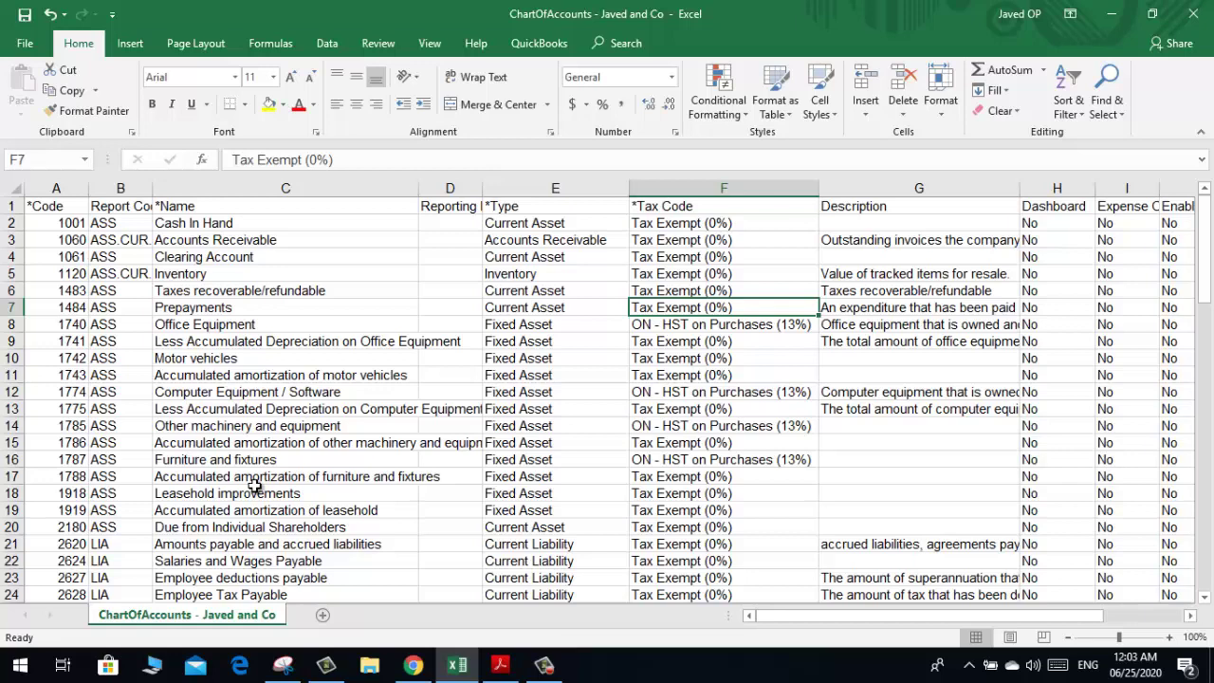
key("Down")
key("Down")
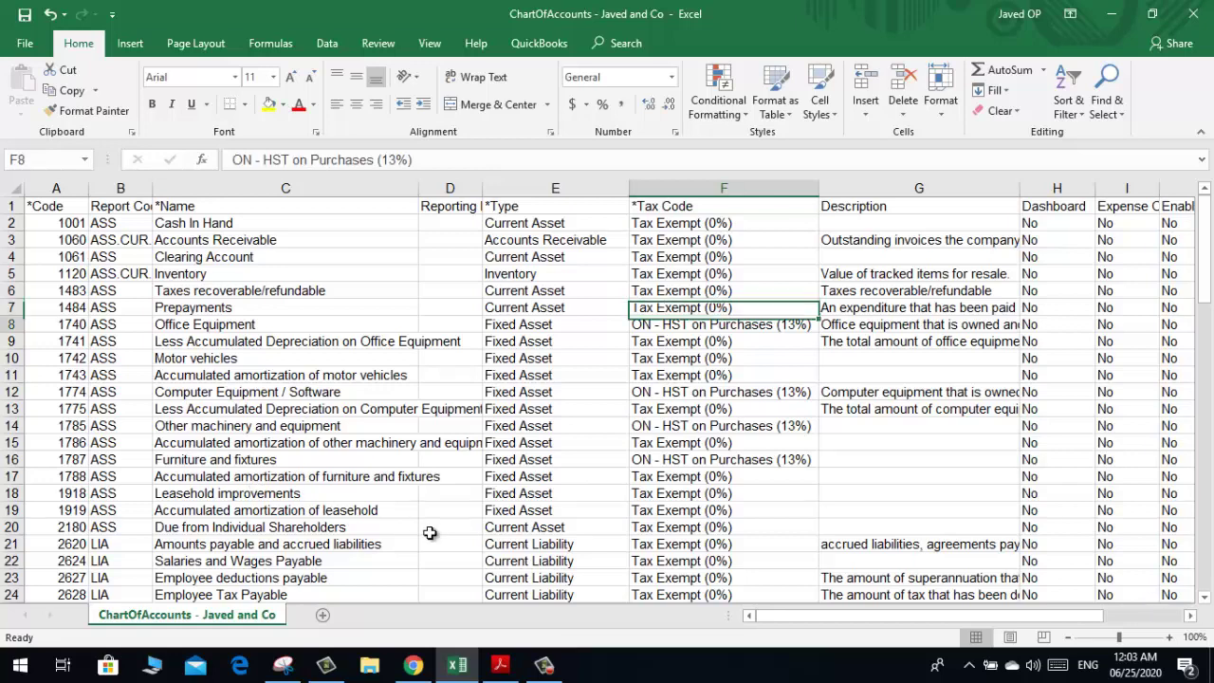
key("Up")
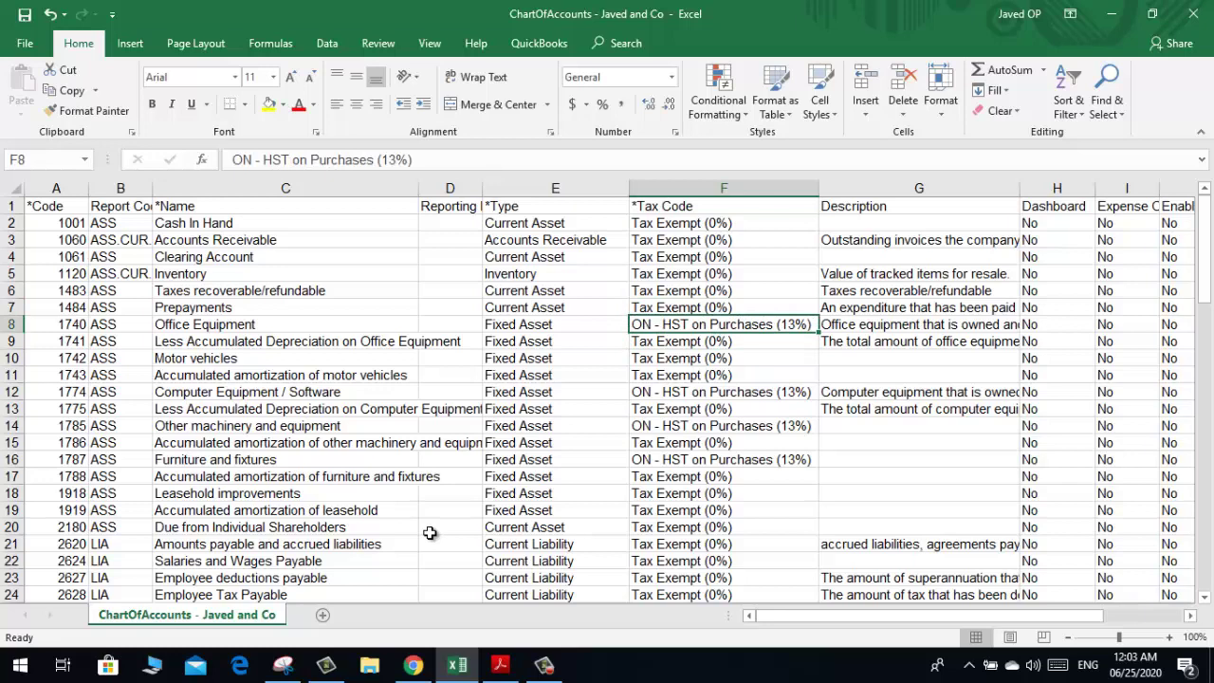
key("Left")
key("Left")
key("Left")
key("Left")
key("Left")
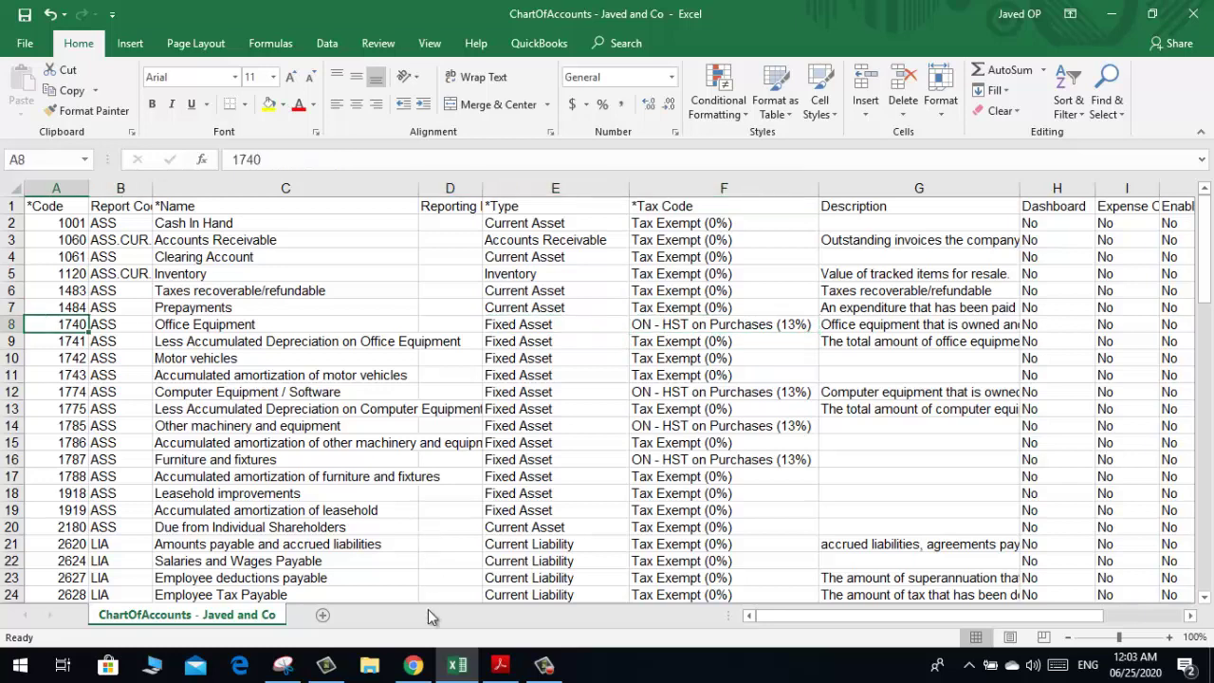
Step: Review the account names from Computer Equipment / Software down to the end of the custom chart
left_click(320, 389)
key("Down")
key("Down")
key("Down")
key("Down")
key("Down")
key("Down")
key("Down")
key("Down")
key("Down")
key("Down")
key("Down")
key("Down")
key("Down")
key("Down")
key("Down")
key("Down")
key("Down")
key("Down")
key("Down")
key("Down")
key("Down")
key("Down")
key("Down")
key("Down")
key("Down")
key("Down")
key("Down")
key("Down")
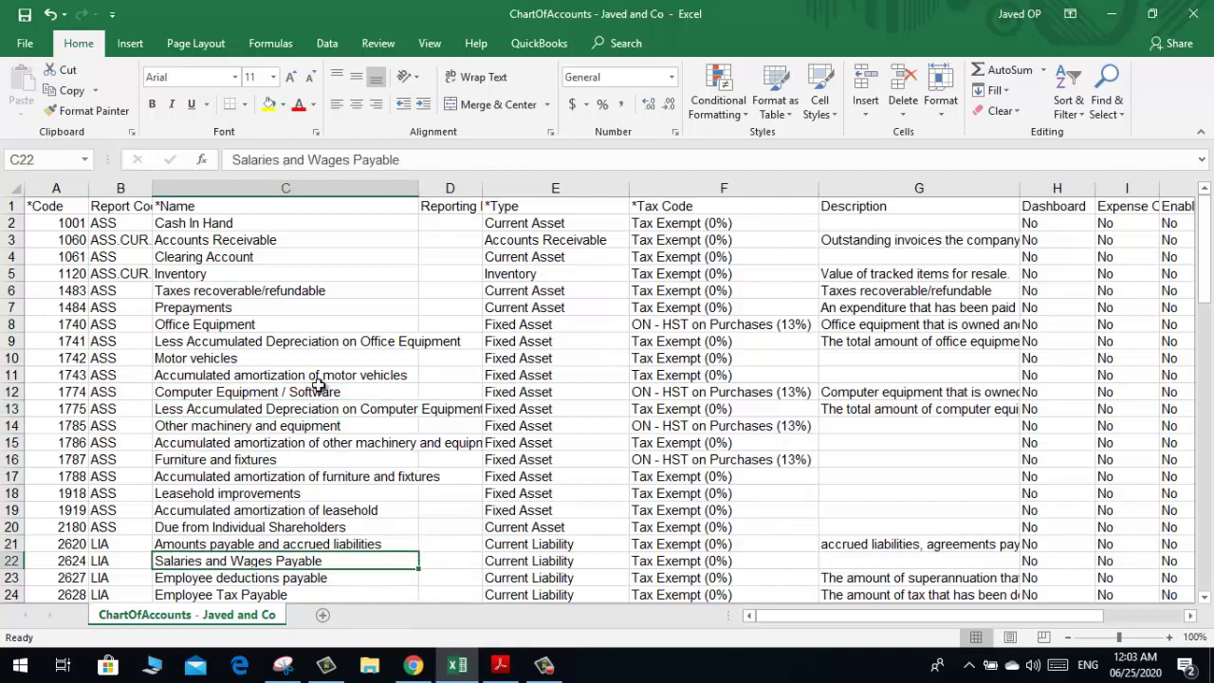
key("Down")
key("Down")
key("Down")
key("Down")
key("Down")
key("Down")
key("Down")
key("Down")
key("Down")
key("Down")
key("Down")
key("Down")
key("Down")
key("Down")
key("Down")
key("Down")
key("Down")
key("Down")
key("Down")
key("Down")
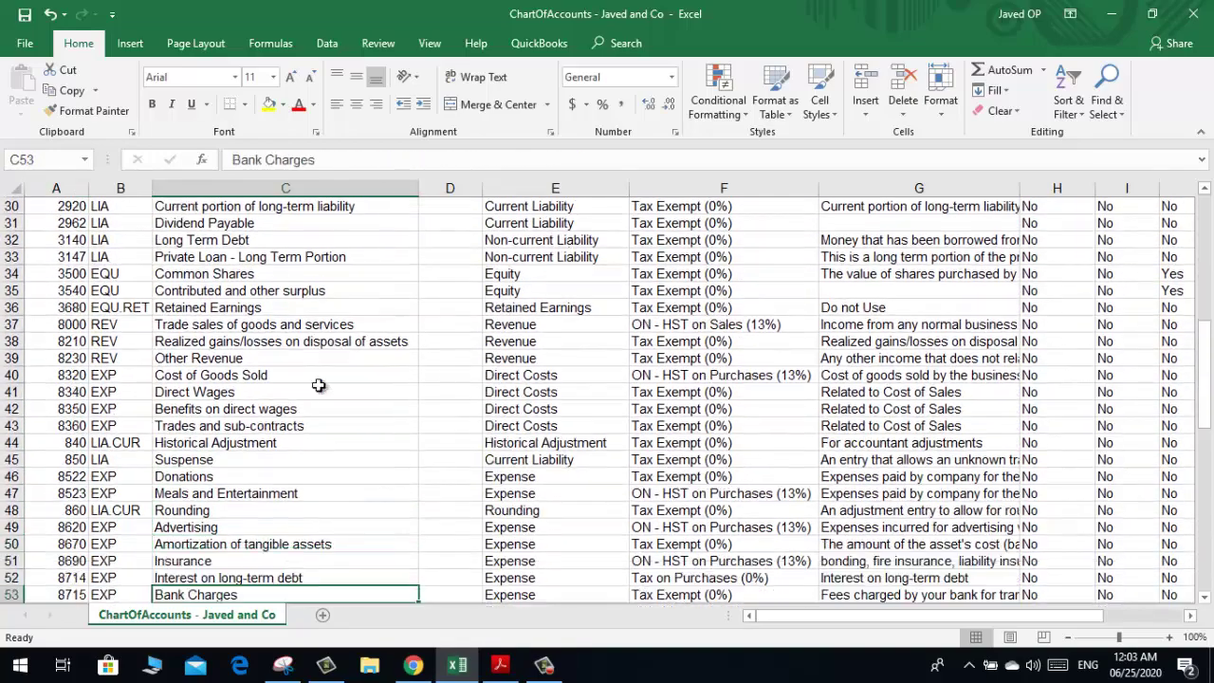
key("Down")
key("Down")
key("Down")
key("Down")
key("Down")
key("Down")
key("Down")
key("Down")
key("Down")
key("Down")
key("Down")
key("Down")
key("Down")
key("Down")
key("Down")
key("Down")
key("Down")
key("Down")
key("Down")
key("Down")
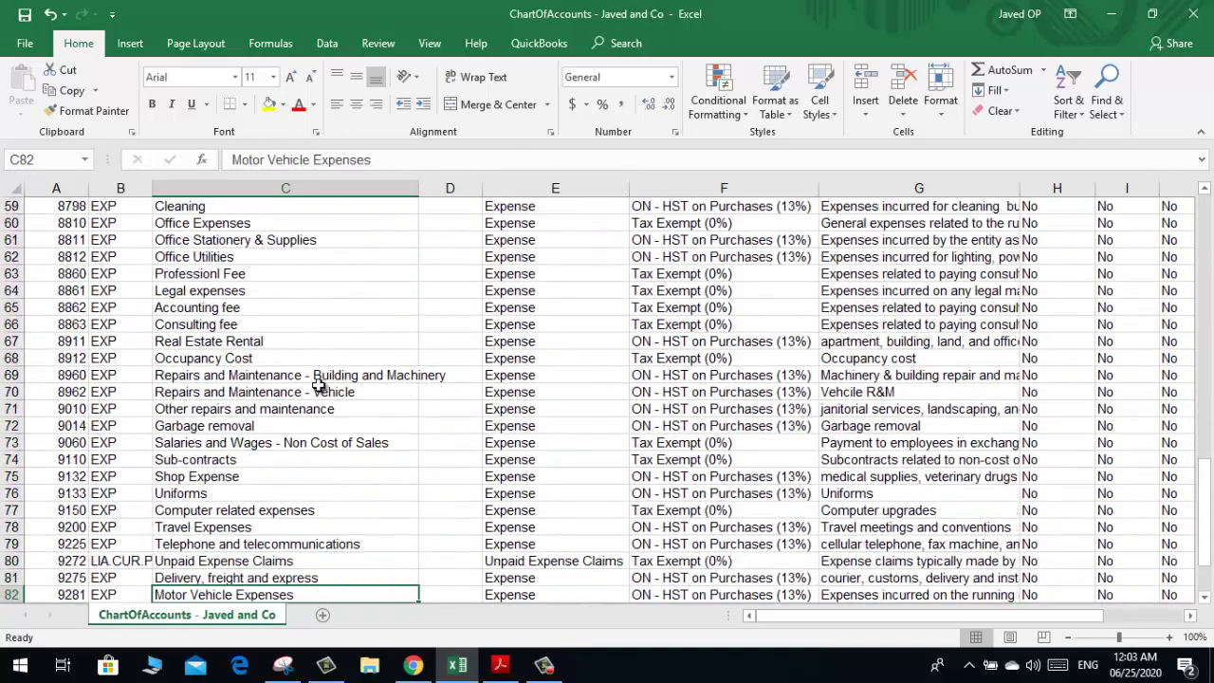
Step: Review the account names from Income Tax Expense back up to Due to corporate shareholder(s)
key("Up")
key("Up")
key("Up")
key("Up")
key("Up")
key("Up")
key("Up")
key("Up")
key("Up")
key("Up")
key("Up")
key("Up")
key("Up")
key("Up")
key("Up")
key("Up")
key("Up")
key("Up")
key("Up")
key("Up")
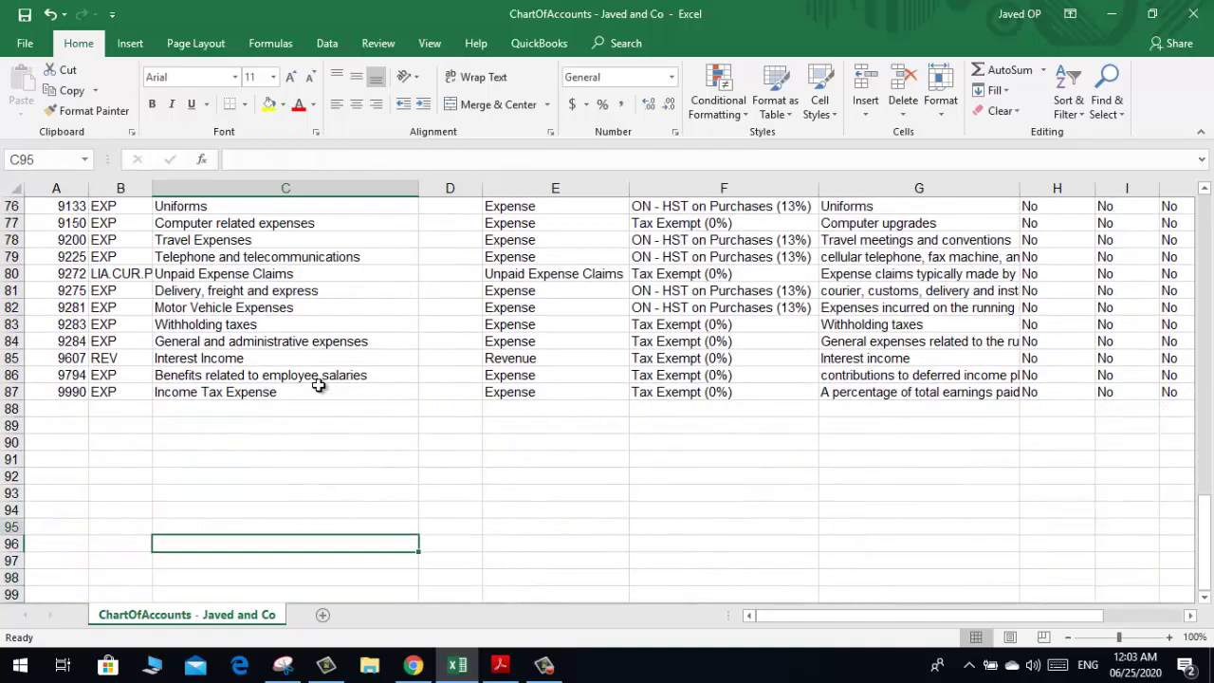
key("Up")
key("Up")
key("Up")
key("Up")
key("Up")
key("Up")
key("Up")
key("Up")
key("Up")
key("Up")
key("Up")
key("Up")
key("Up")
key("Up")
key("Up")
key("Up")
key("Up")
key("Up")
key("Up")
key("Up")
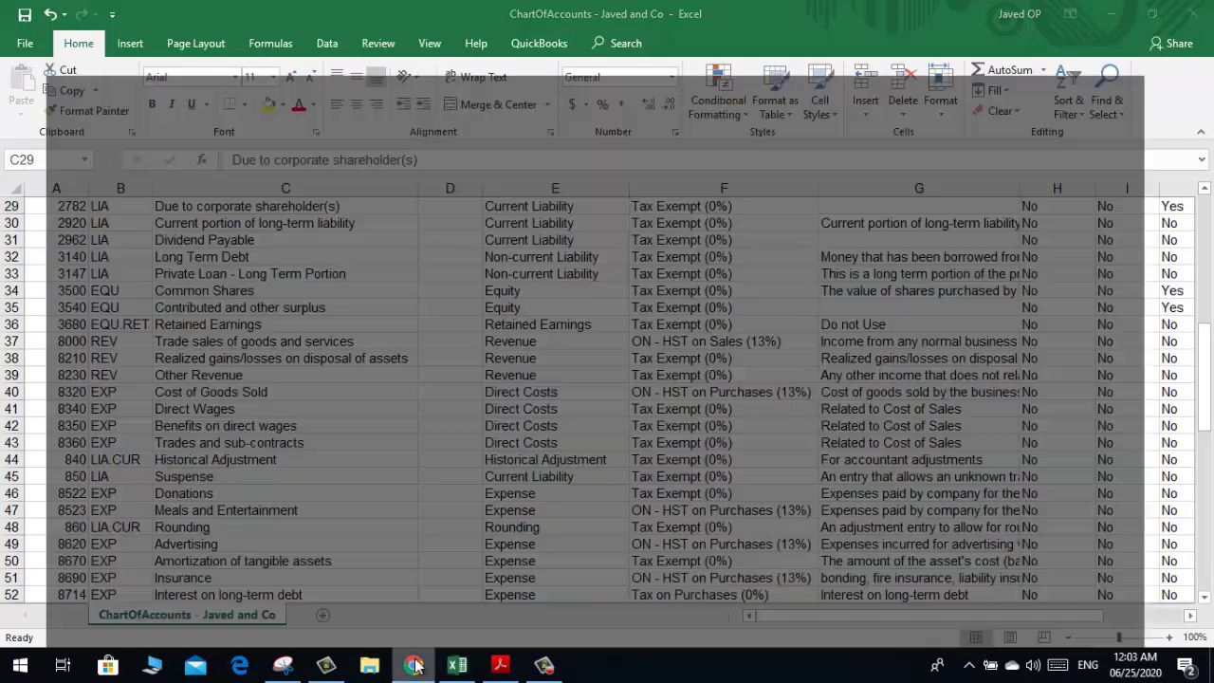
Step: Switch to Xero in Chrome, dismiss the downloads bar and start a new chart of accounts import
left_click(413, 665)
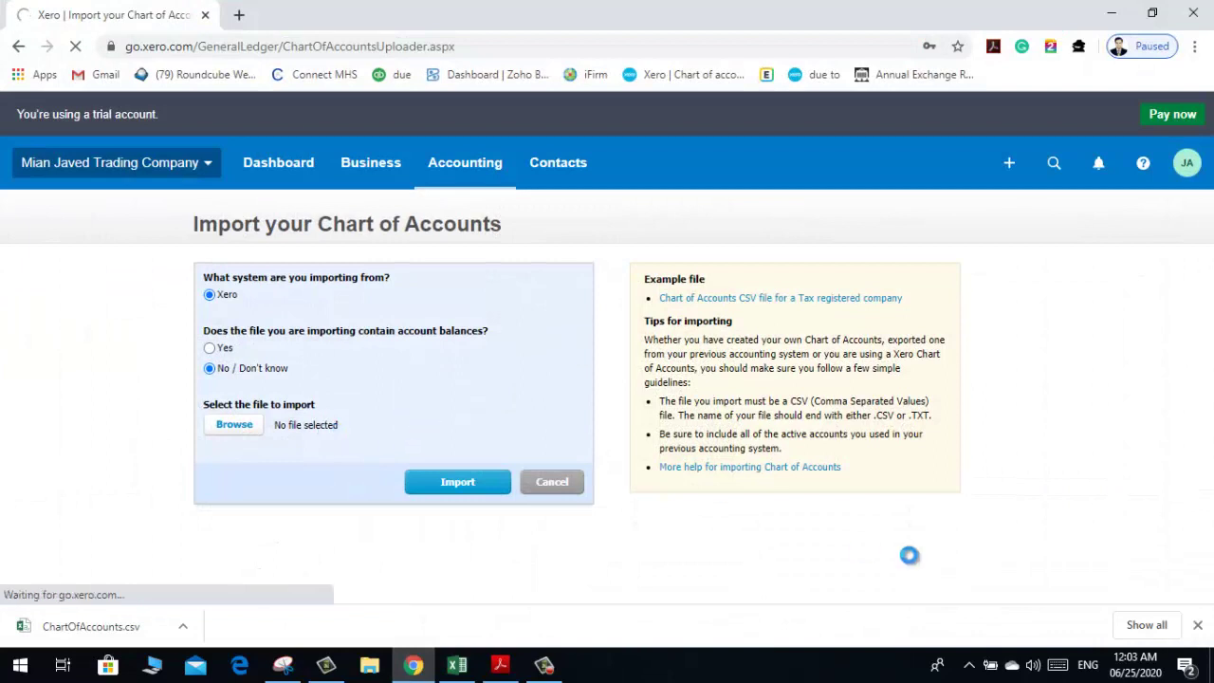
left_click(1199, 627)
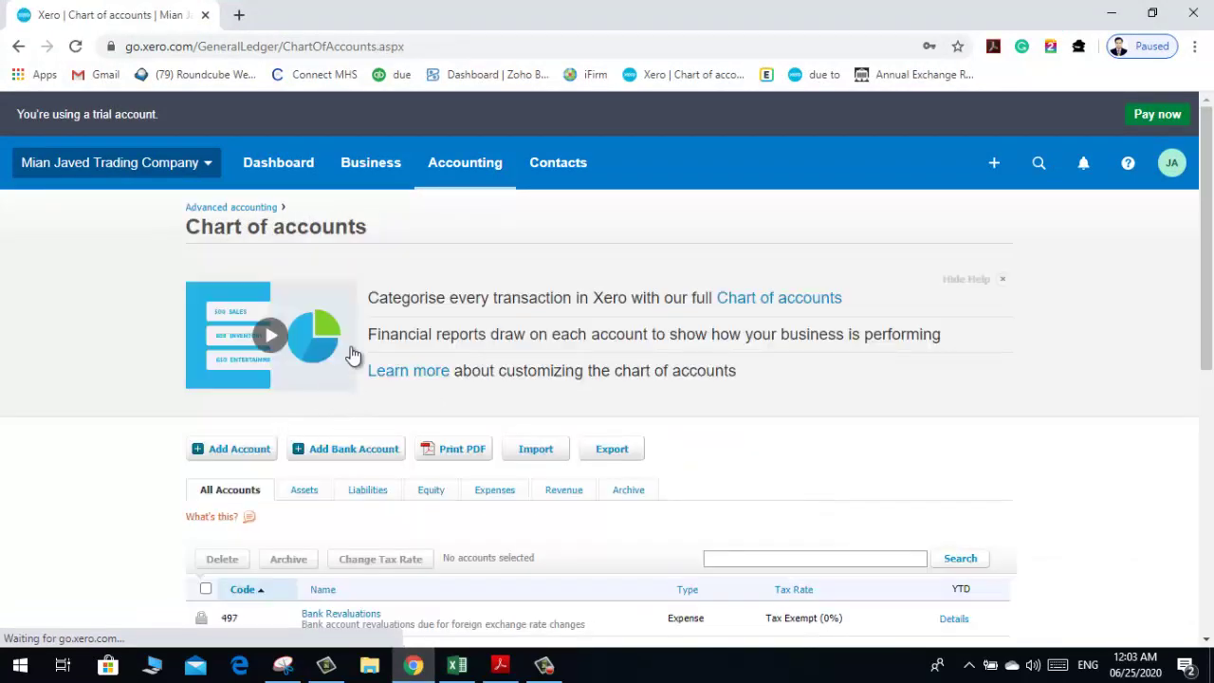
left_click(524, 452)
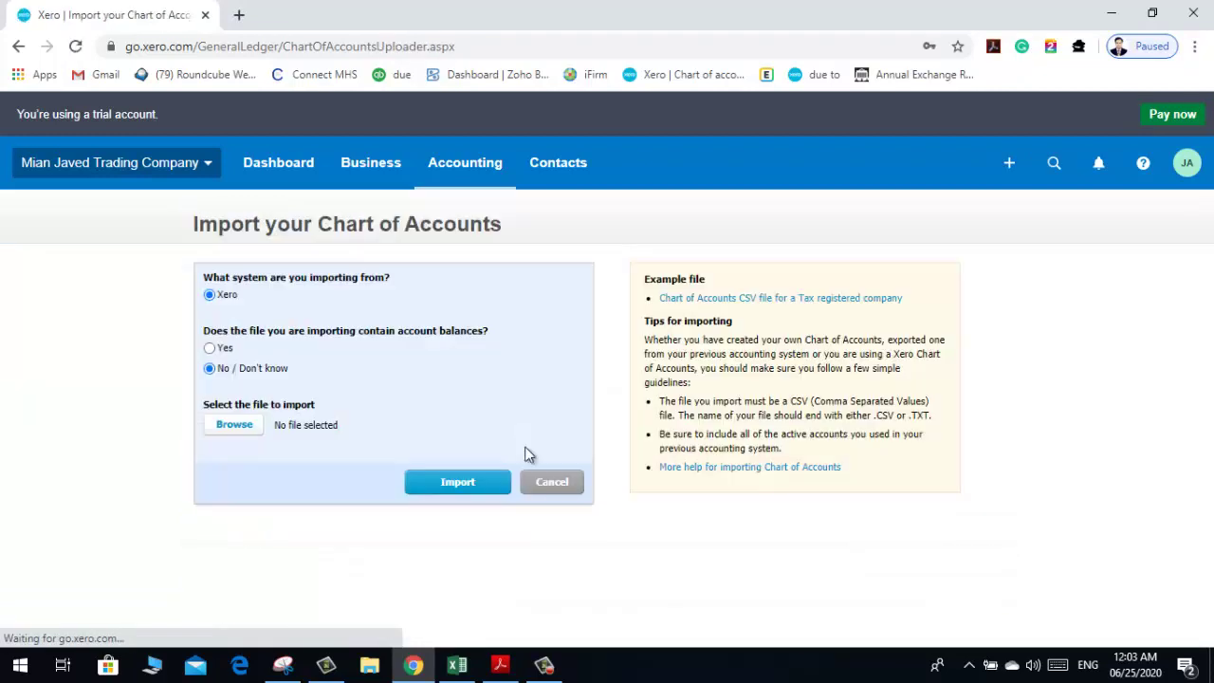
Step: Import the Desktop file "ChartOfAccounts - Javed and Co.csv" as the chart of accounts and confirm the imported accounts
left_click(234, 429)
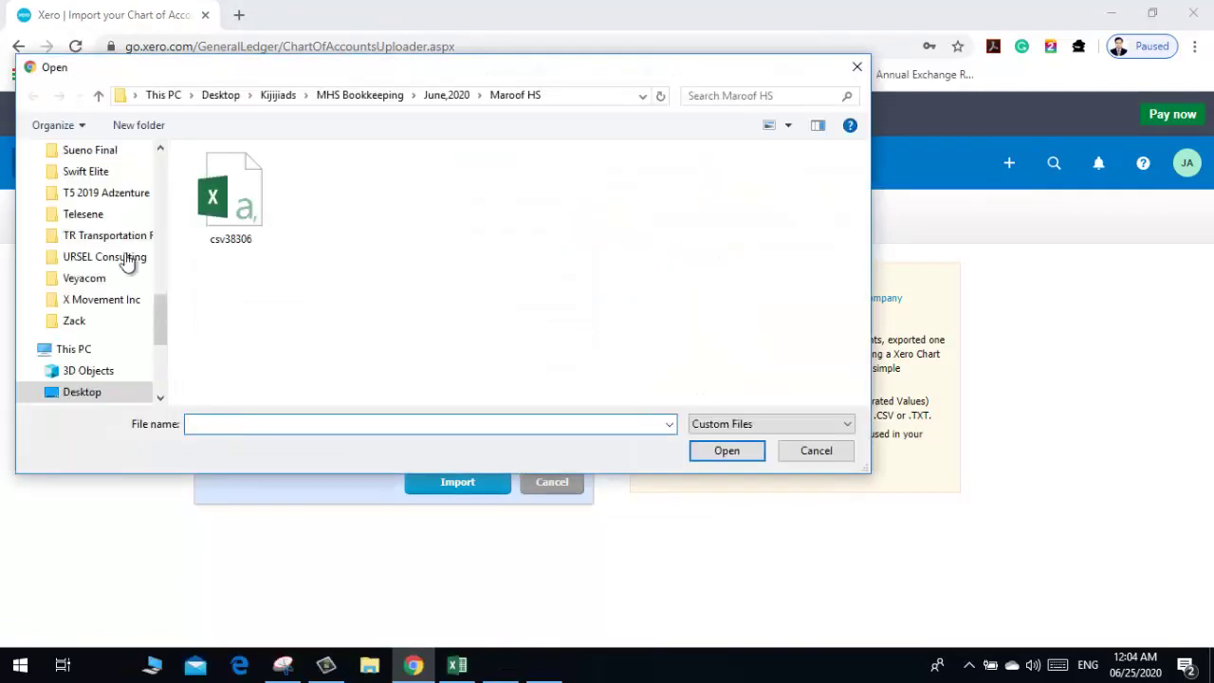
left_click(85, 399)
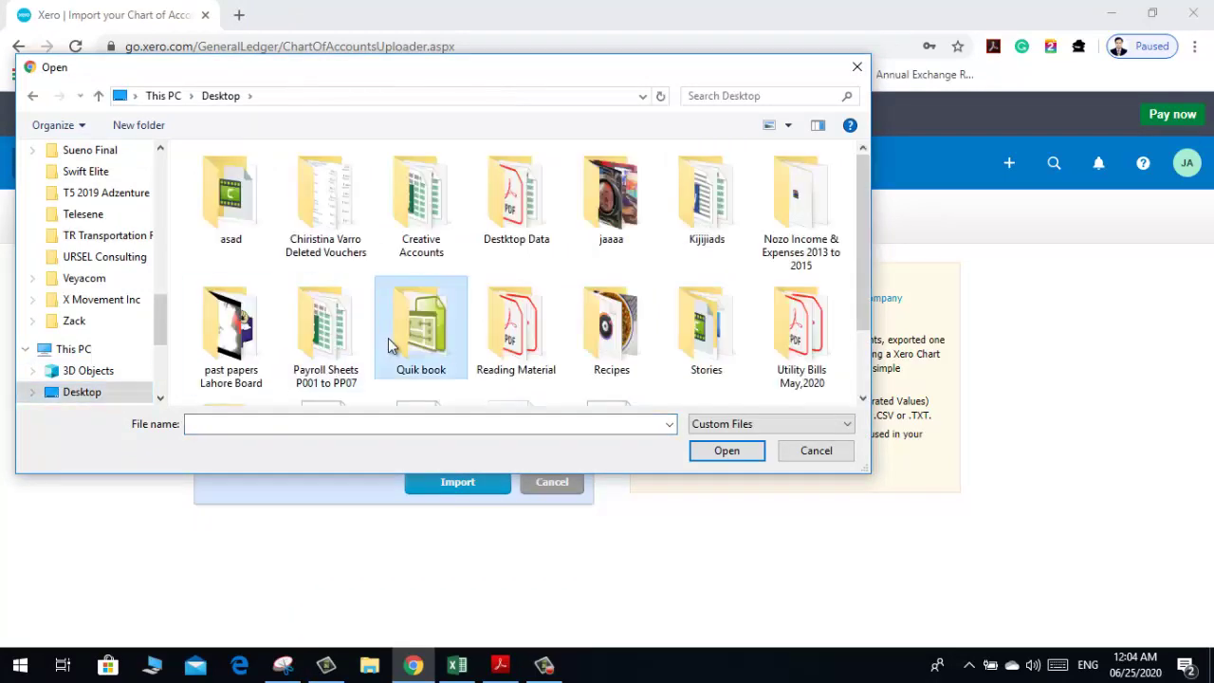
key("j")
key("c")
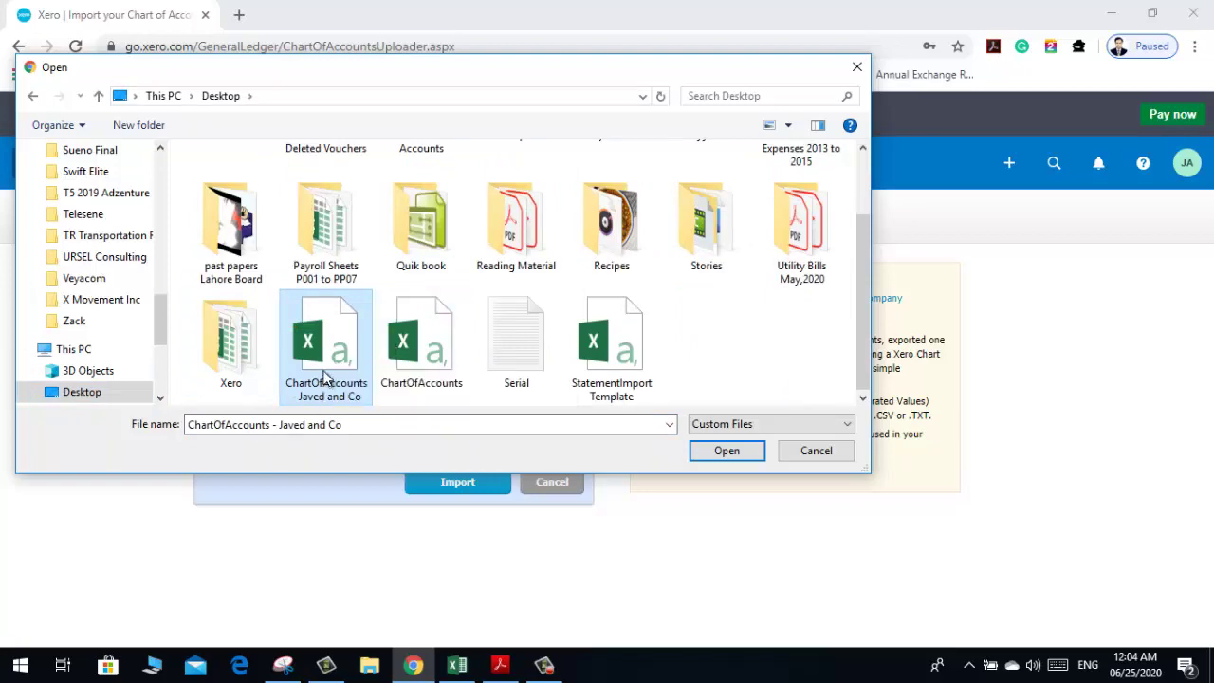
double_click(324, 378)
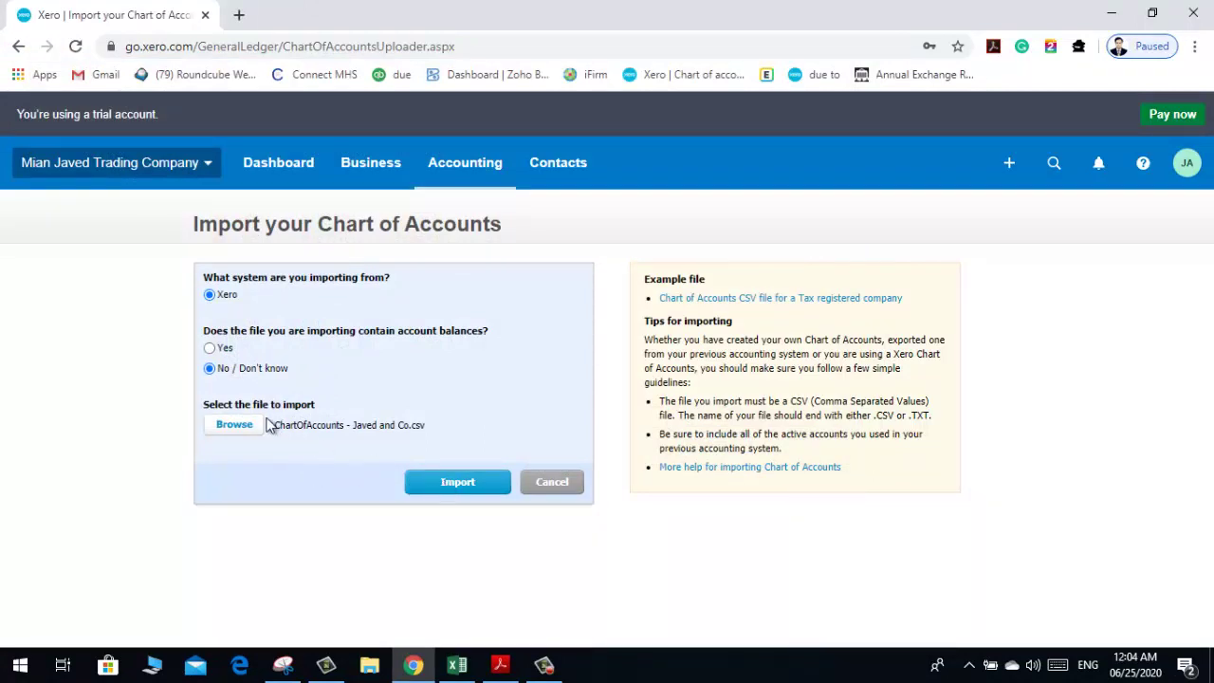
left_click(449, 482)
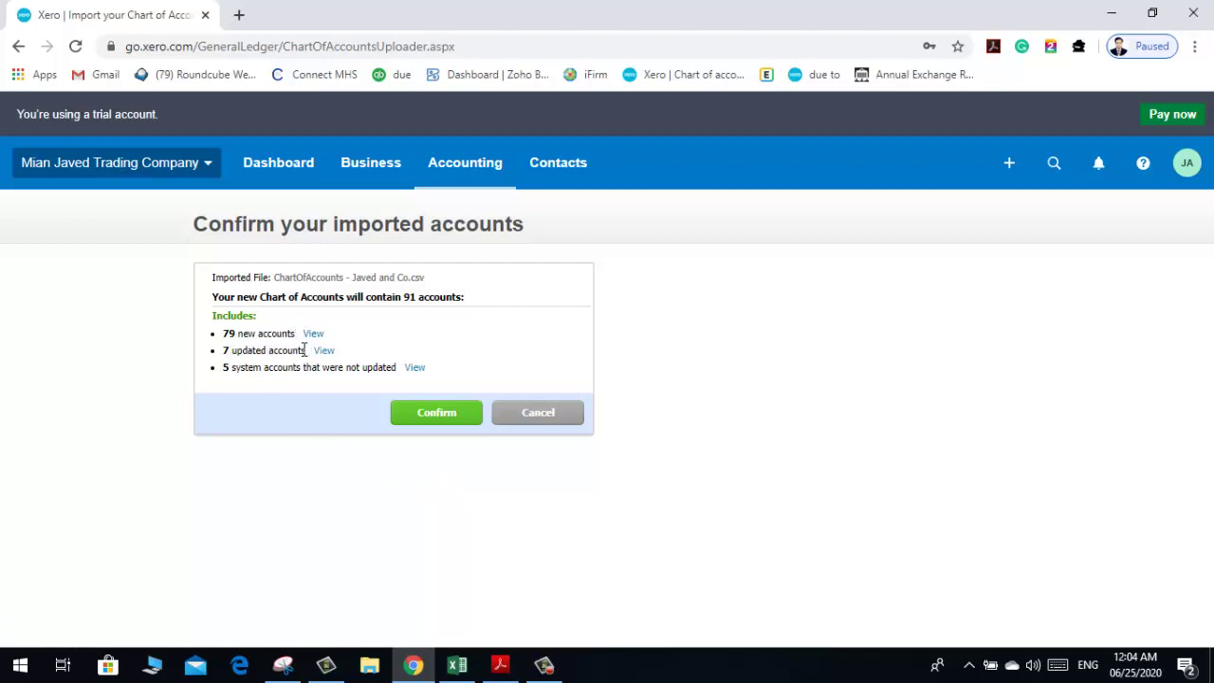
left_click(429, 414)
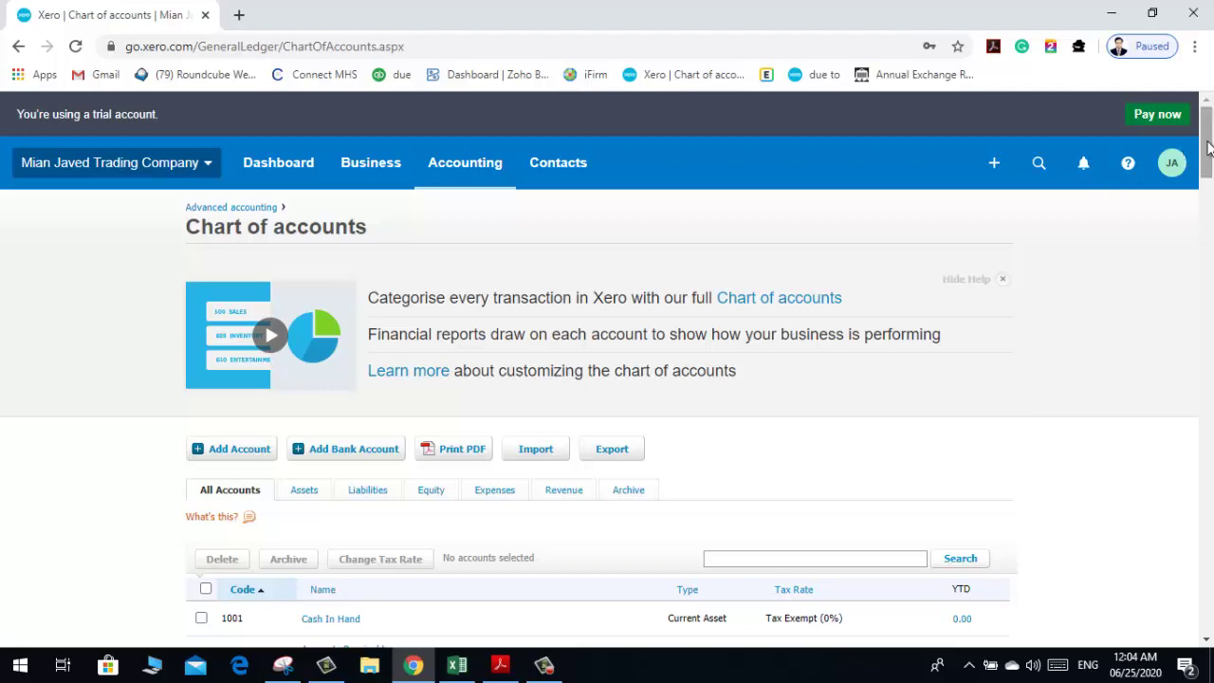
Step: Review the imported accounts in Xero and search the page for "meal"
left_click_drag(1208, 149, 1204, 229)
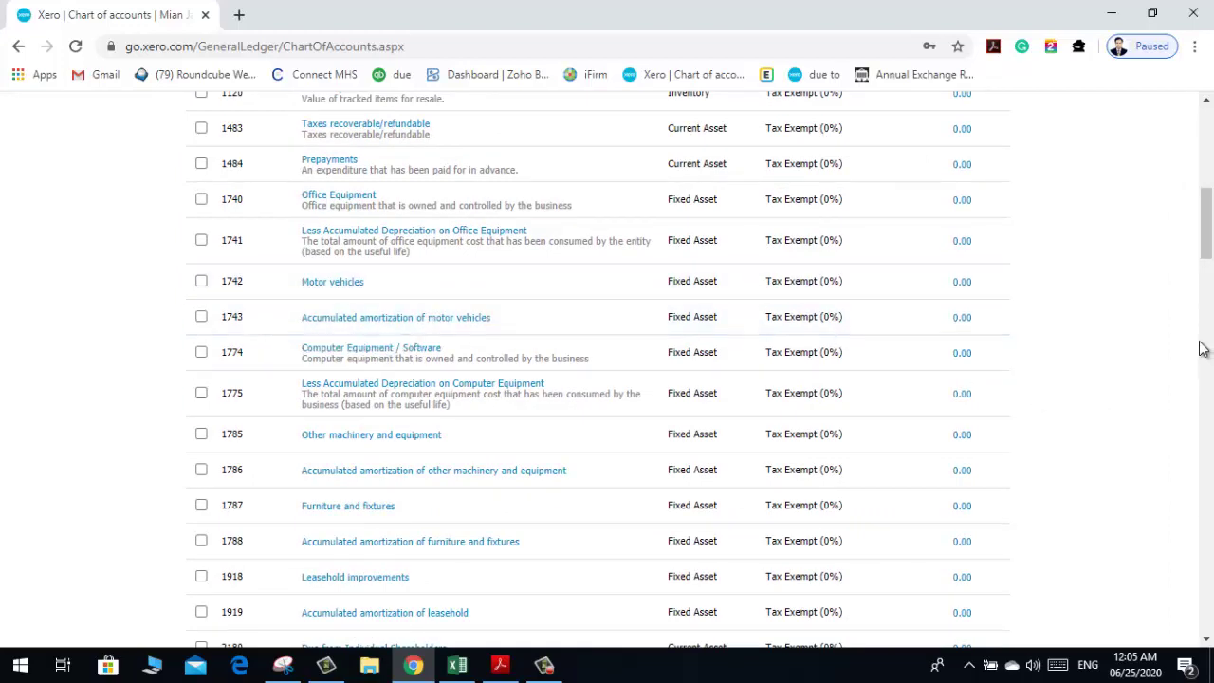
left_click_drag(1211, 245, 1208, 314)
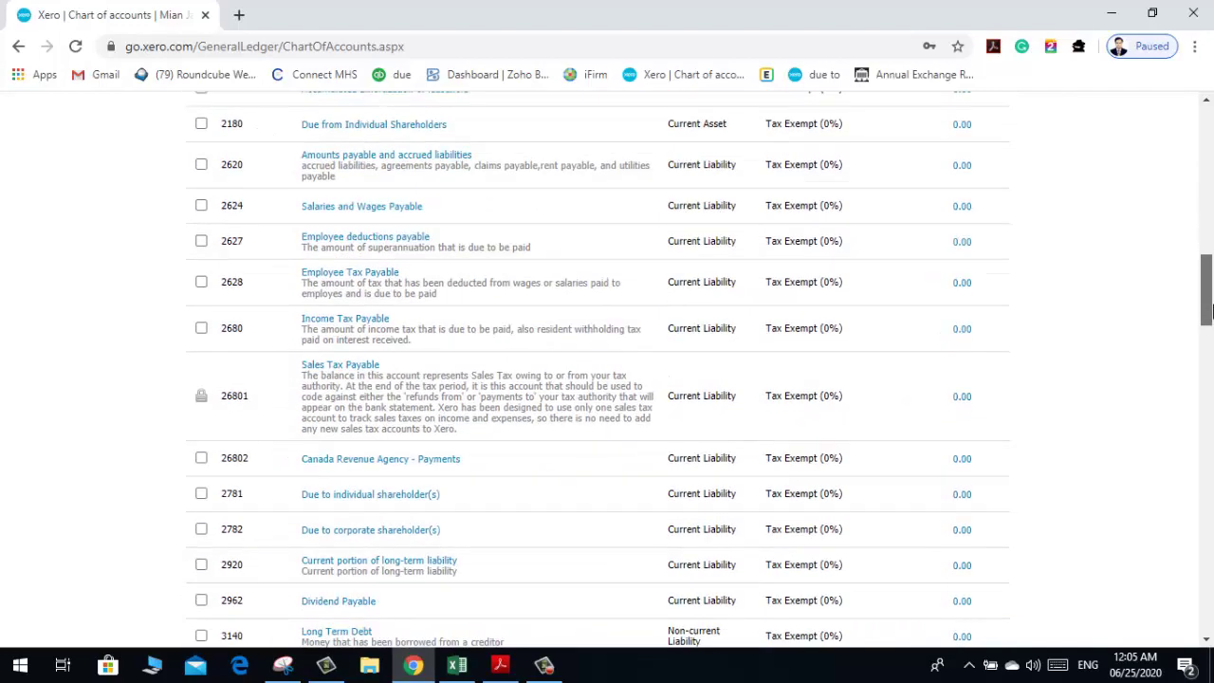
key("ctrl+f")
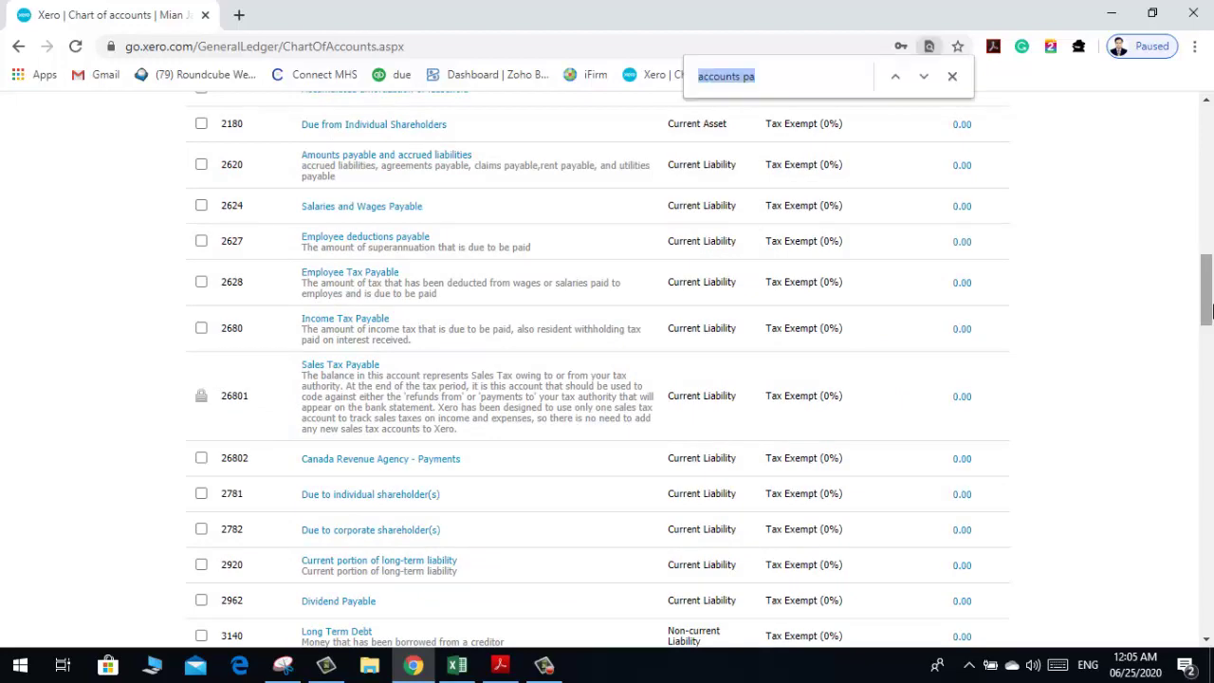
type("meal")
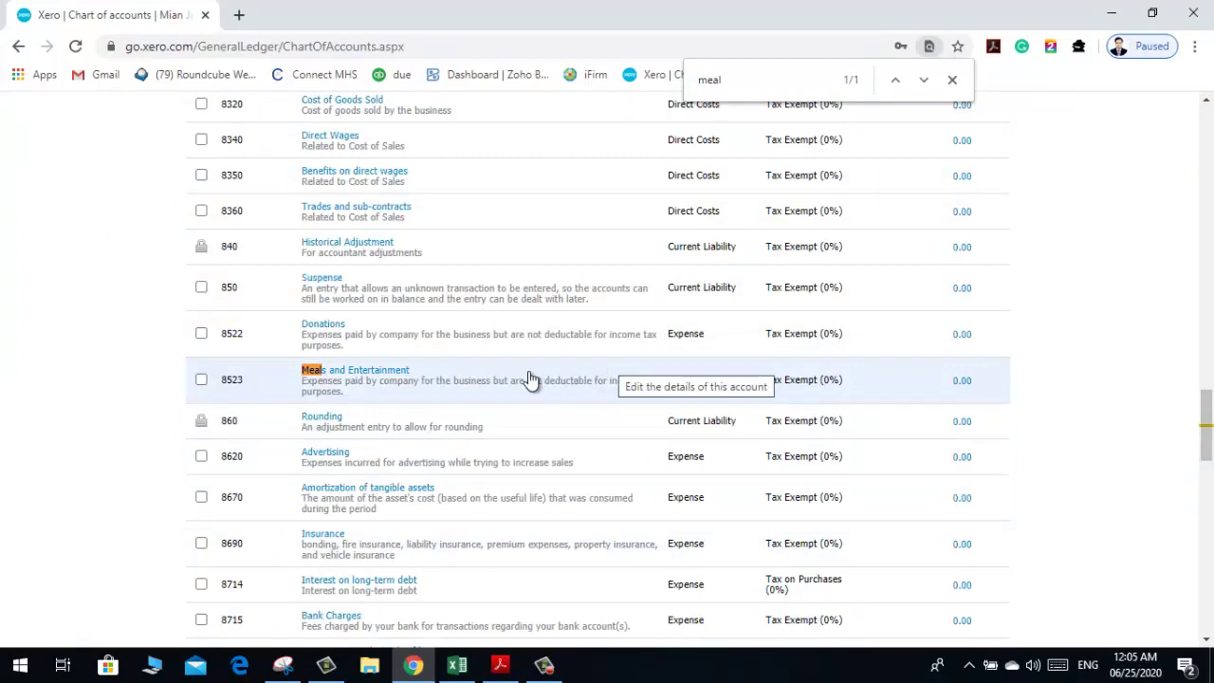
Step: Open the details of the Meals and Entertainment account, check the available tax rates and close them without saving
left_click(370, 371)
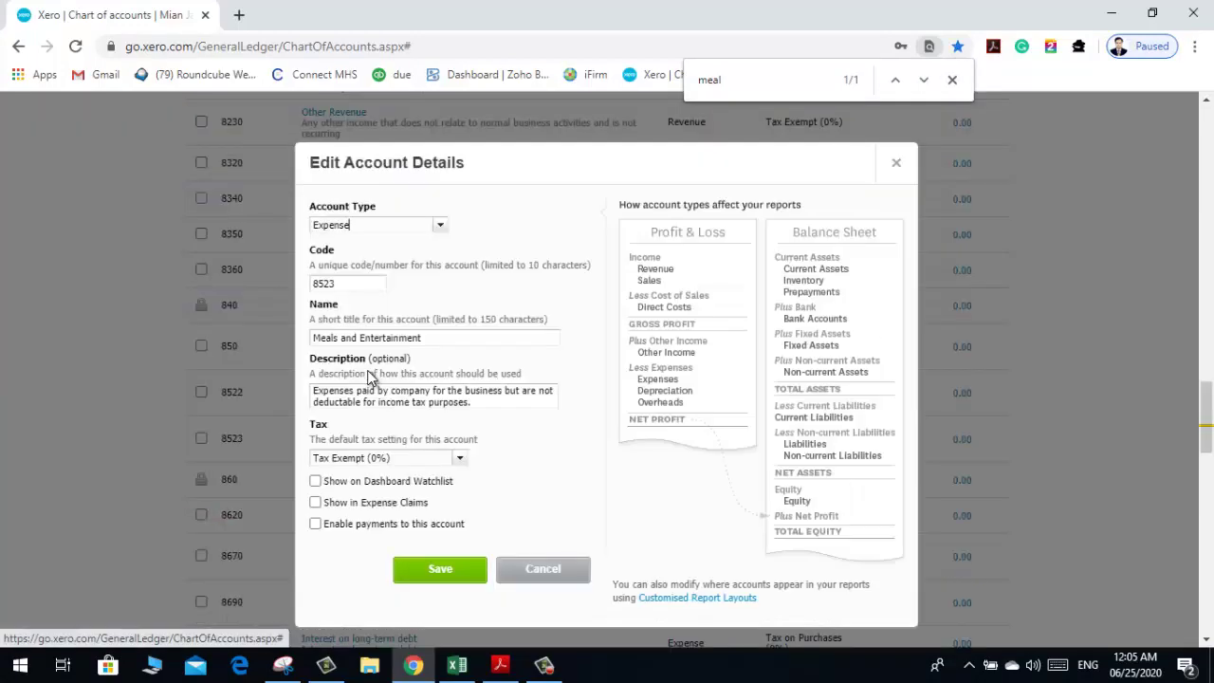
left_click(461, 461)
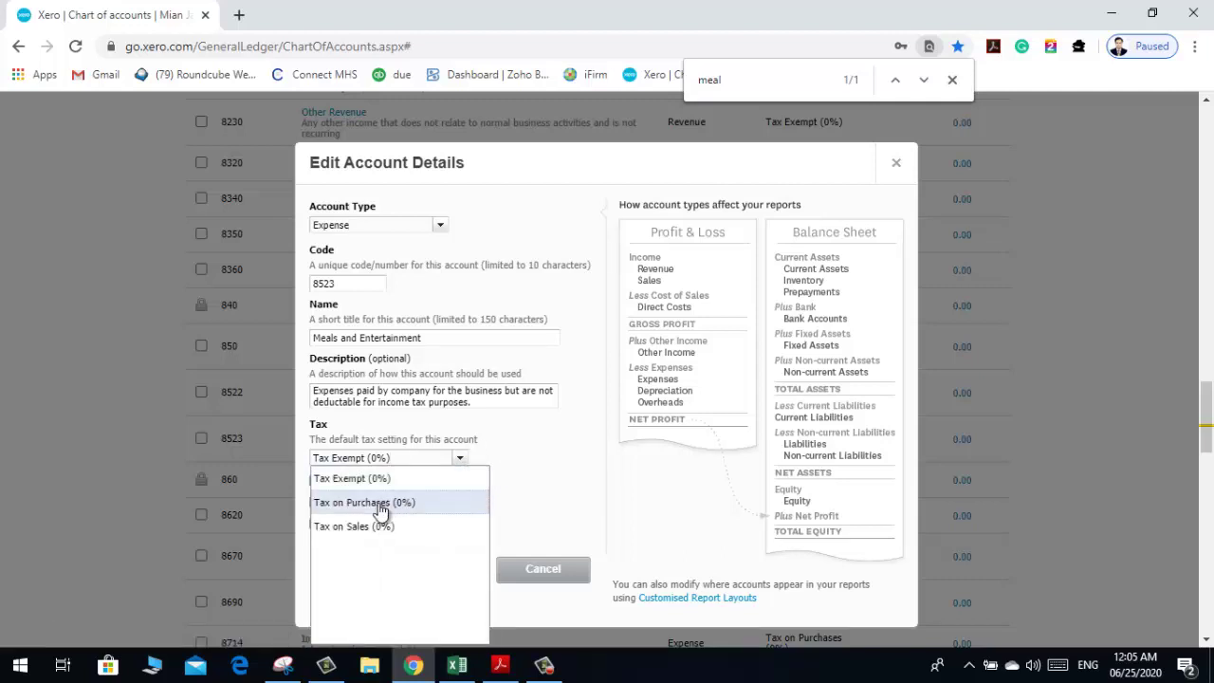
left_click(512, 472)
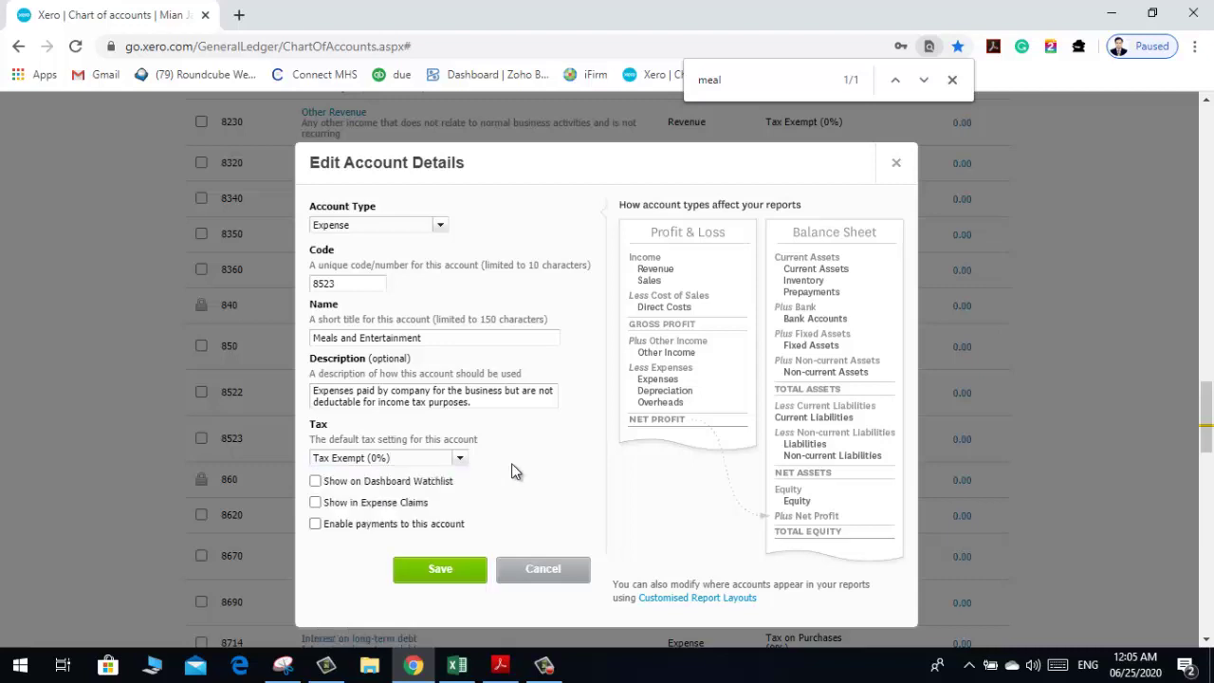
left_click(906, 173)
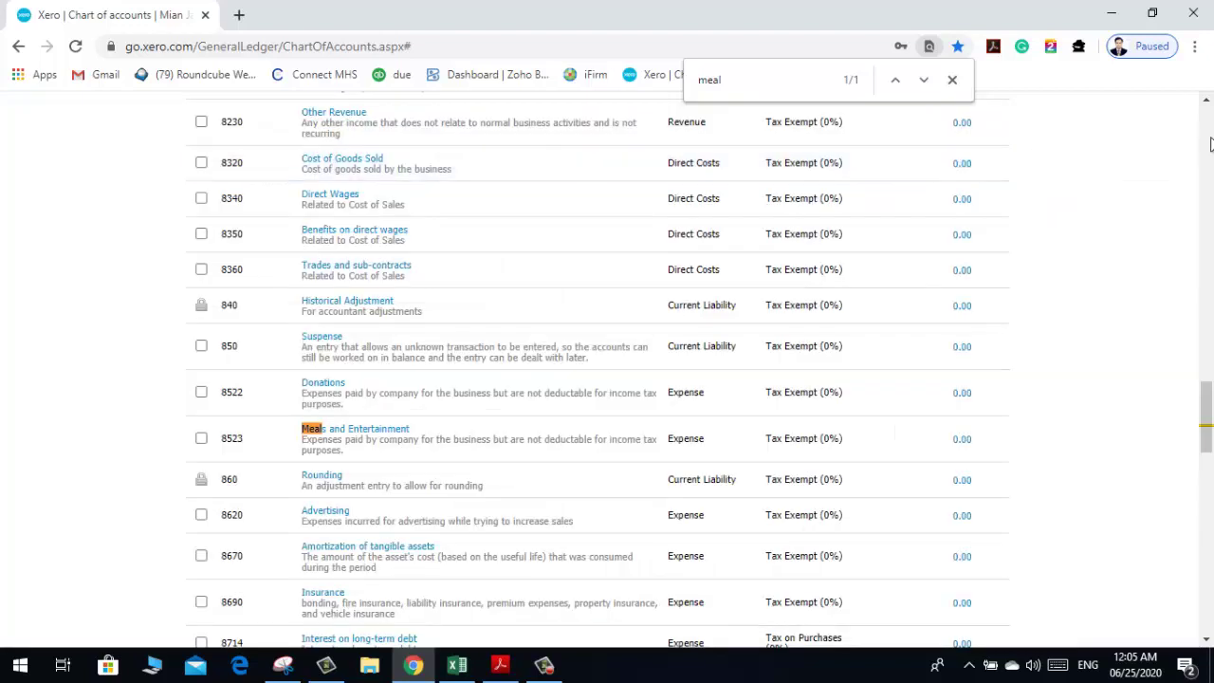
Step: Close the page search in Xero and switch by way of the Excel chart to the Gifi Codes PDF in Acrobat Reader
left_click_drag(1208, 399, 1208, 389)
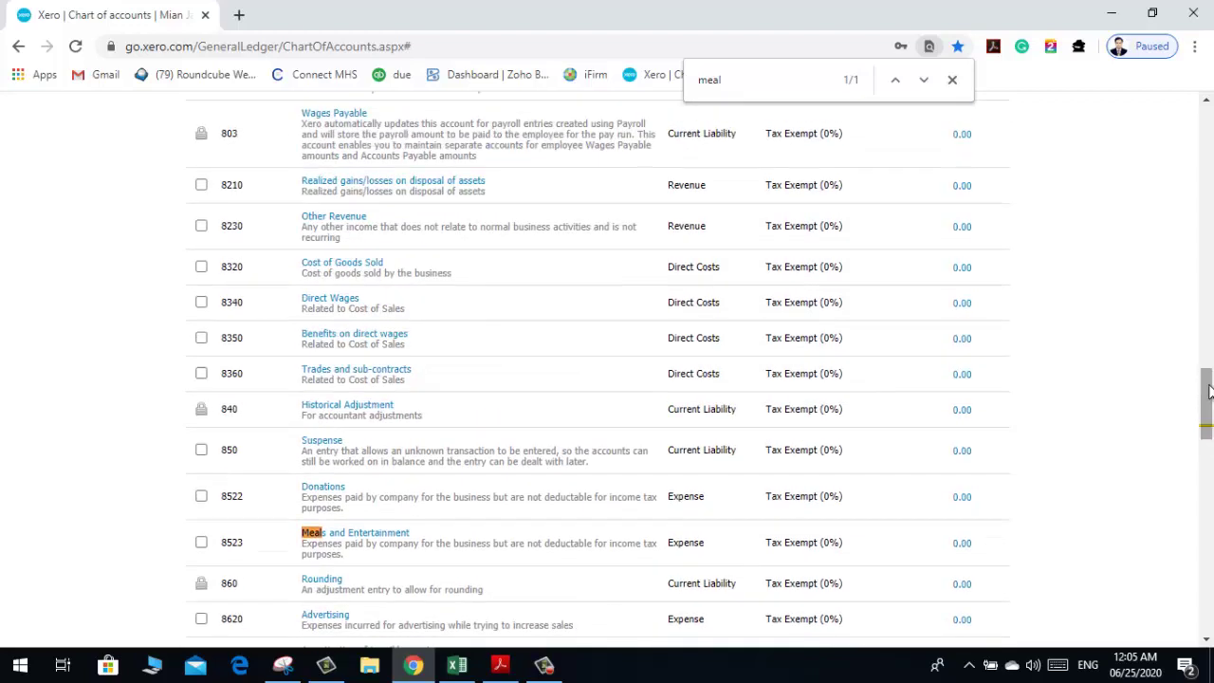
left_click(953, 80)
left_click(415, 672)
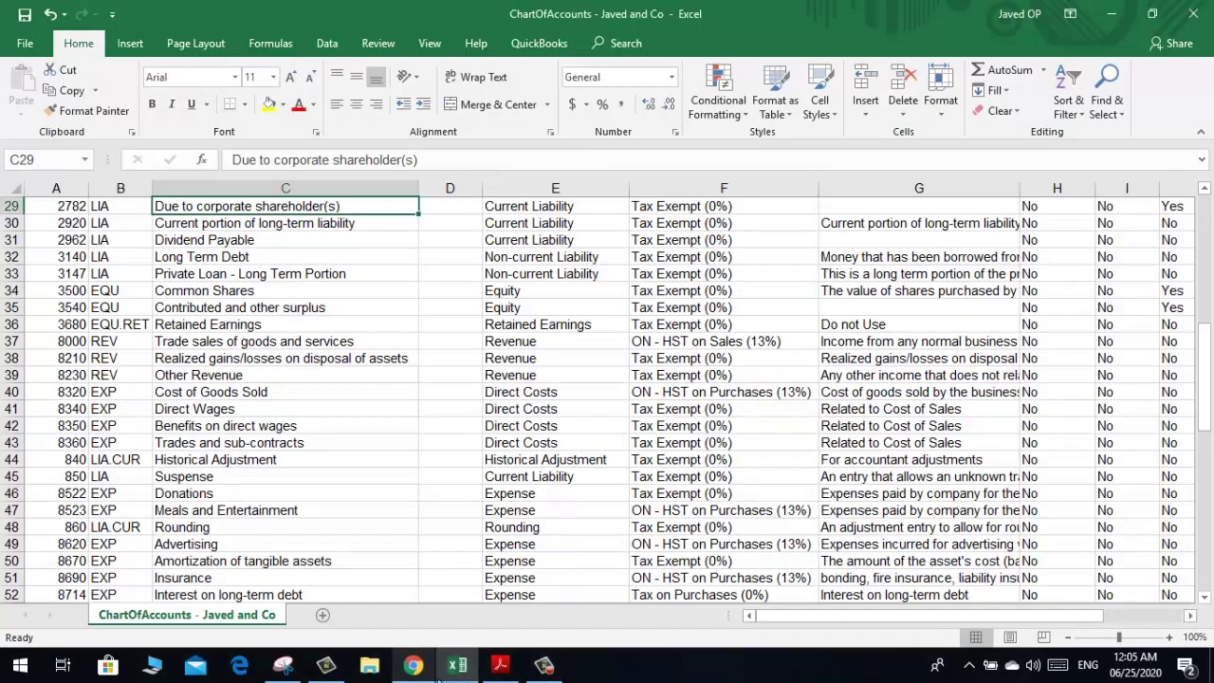
left_click(450, 676)
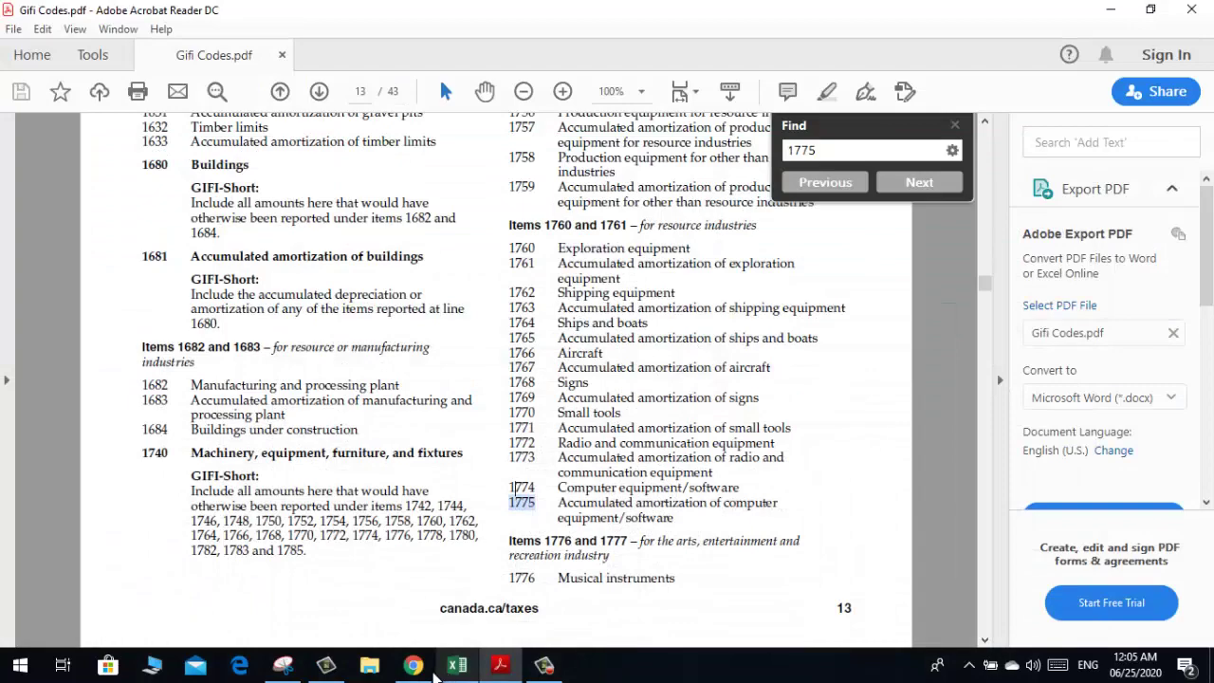
Step: Switch to the Excel chart of accounts and review the tax codes from Trade sales of goods and services down to Donations
left_click(452, 672)
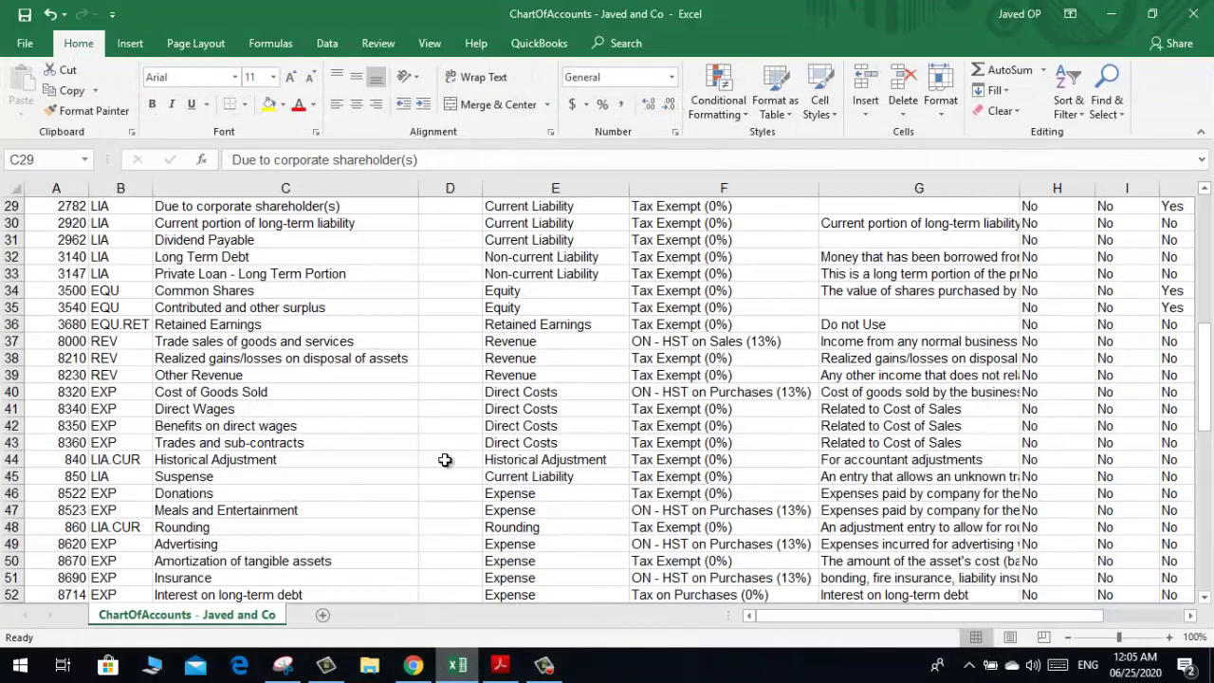
left_click(713, 341)
key("Down")
key("Down")
key("Down")
key("Down")
key("Down")
key("Down")
key("Down")
key("Down")
key("Down")
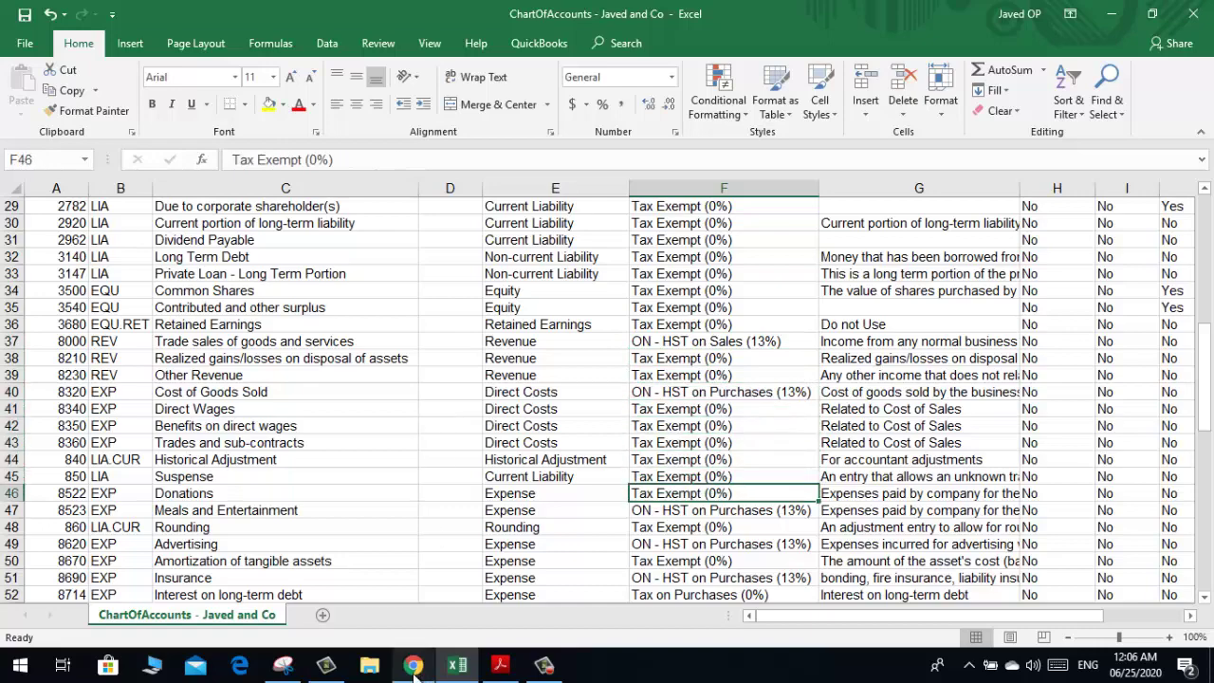
Step: Switch to Xero and open the Tax rates list from the advanced accounting settings
left_click(413, 665)
left_click_drag(1210, 404, 1207, 155)
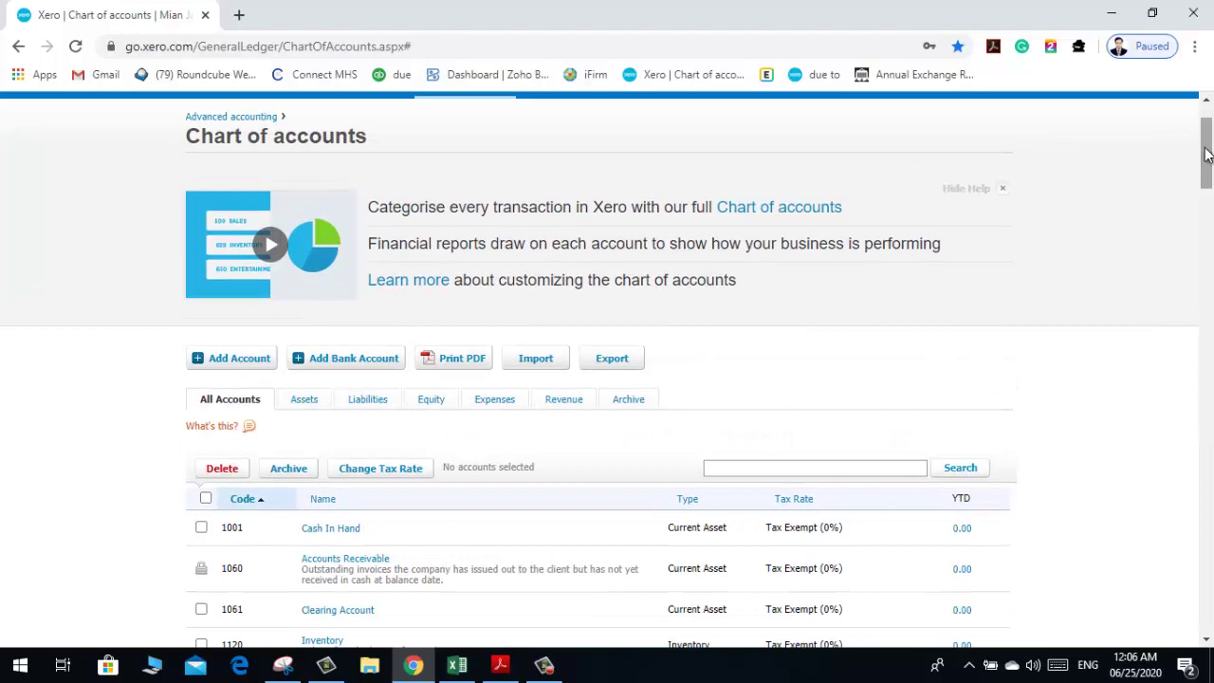
scroll(718, 216, "up", 1)
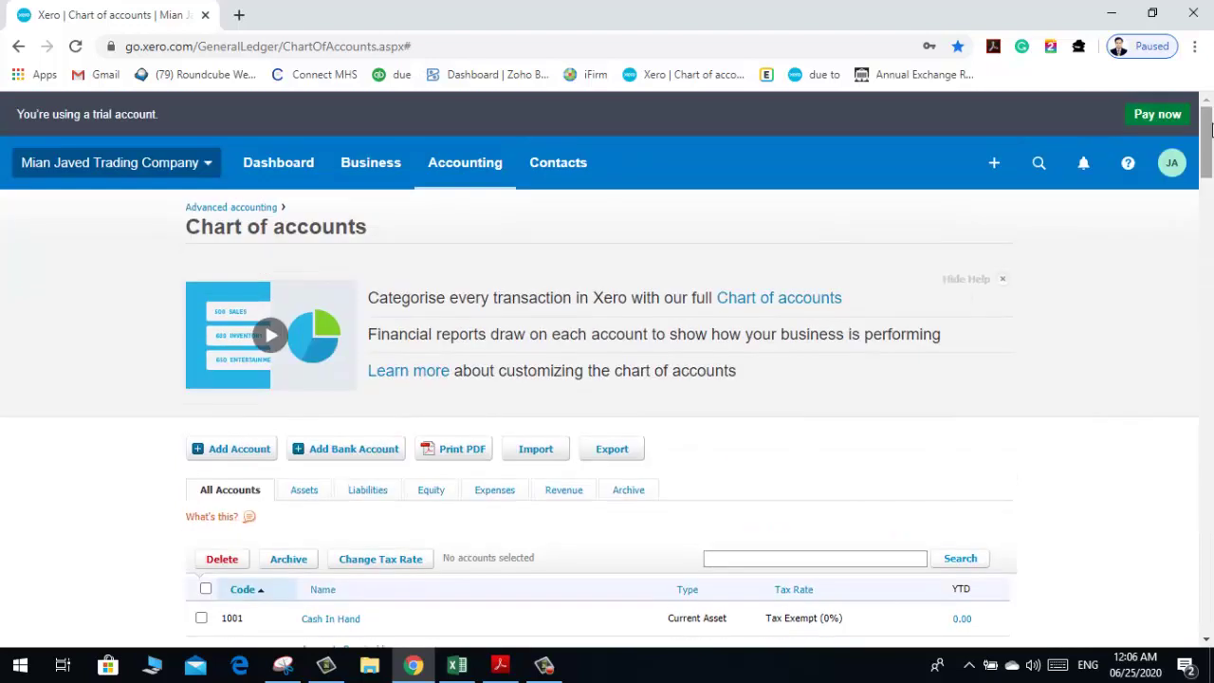
left_click(462, 173)
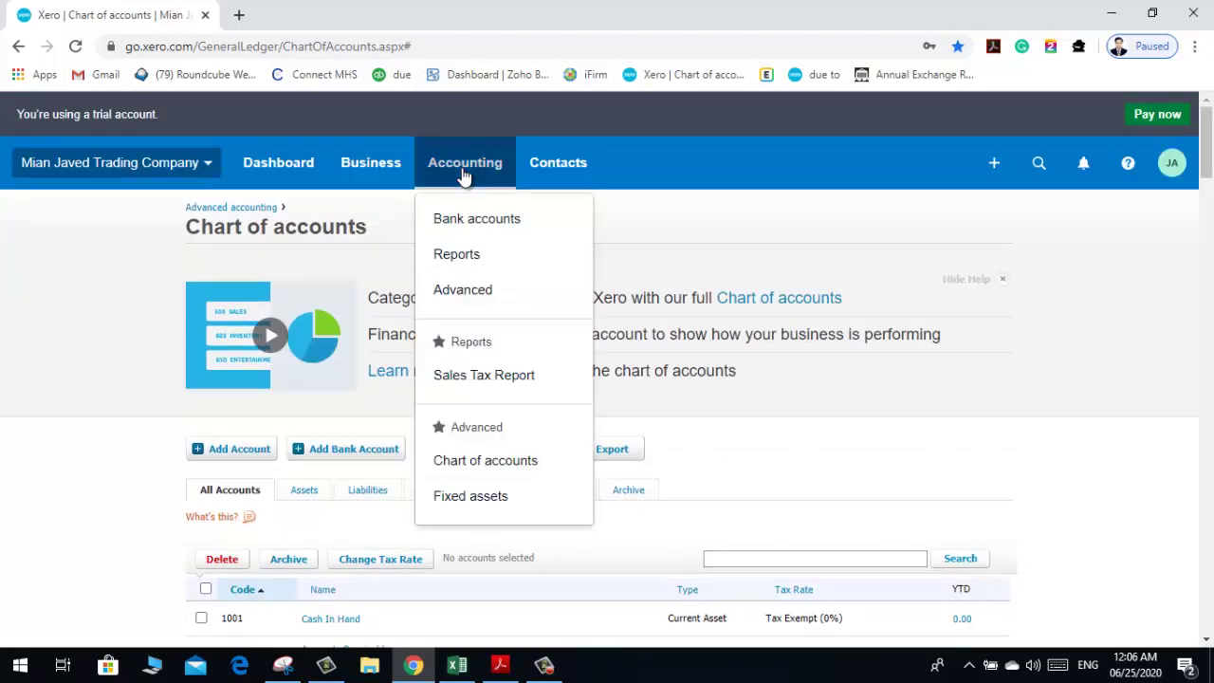
left_click(456, 293)
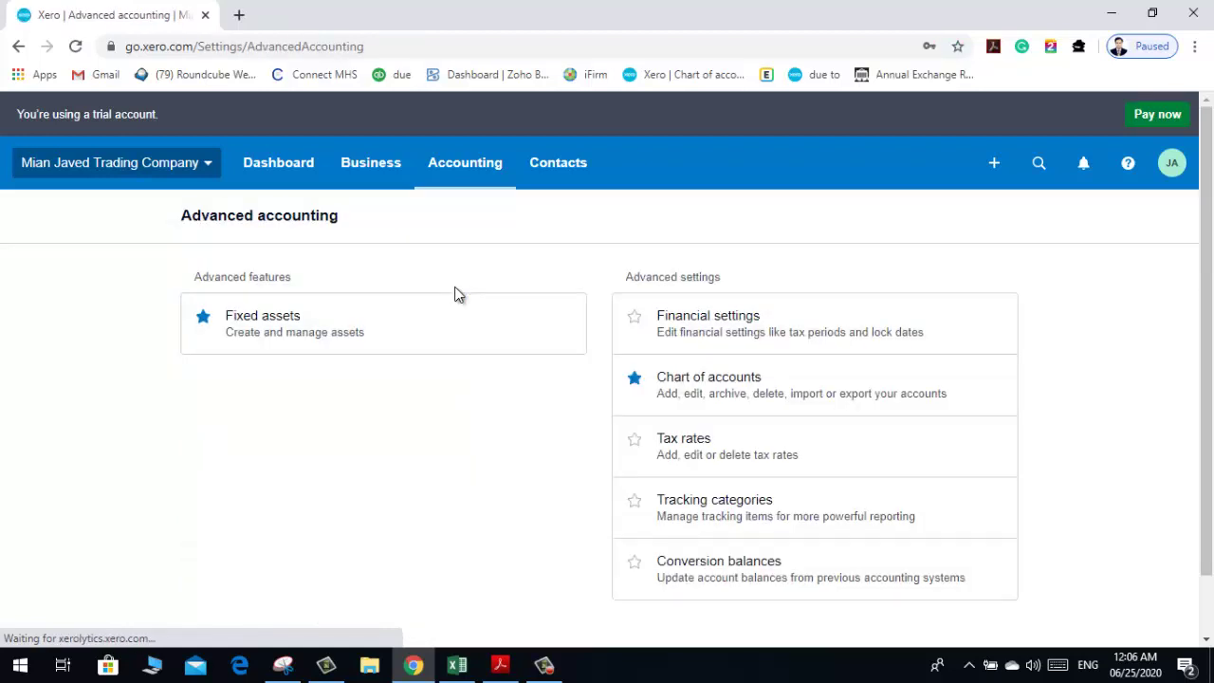
left_click(707, 450)
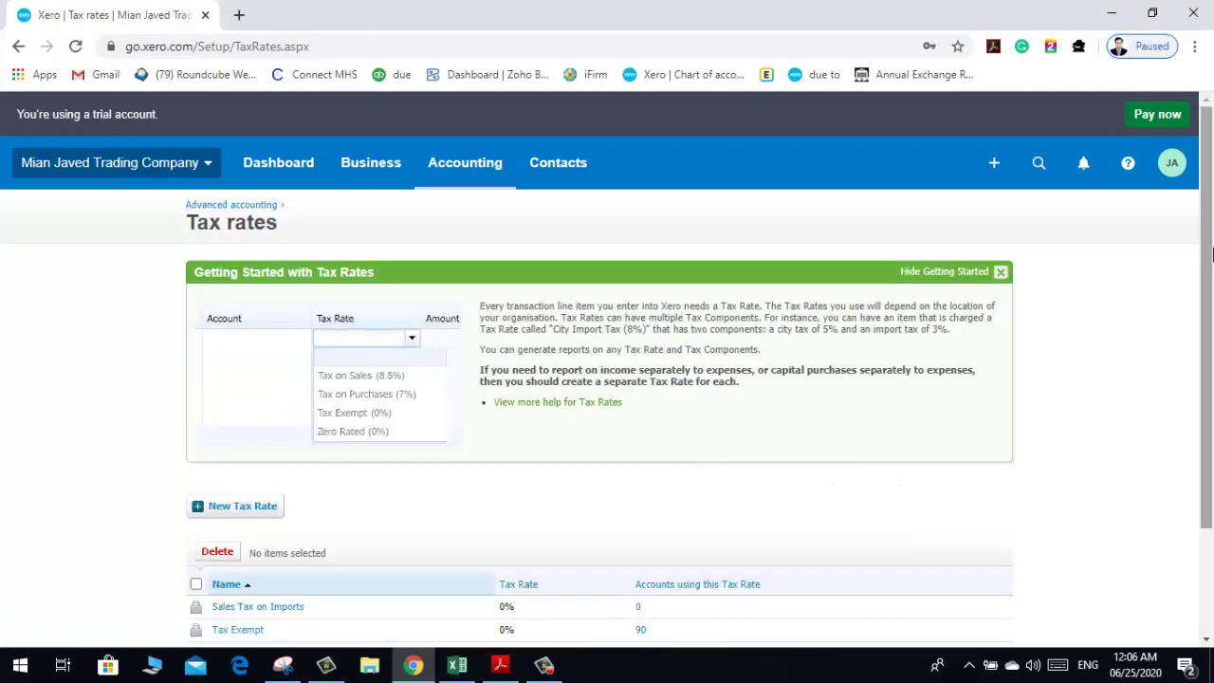
left_click_drag(1212, 254, 1212, 330)
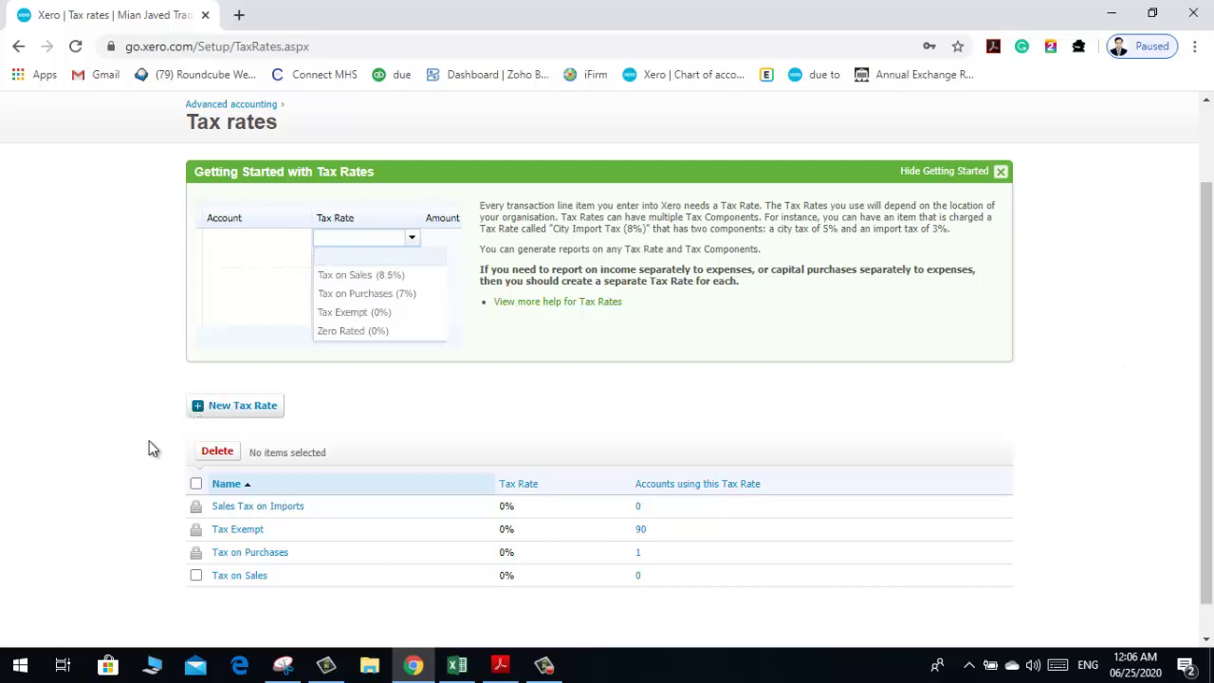
Step: Check the tax code of Cost of Goods Sold in the Excel chart and return to Xero
left_click(456, 664)
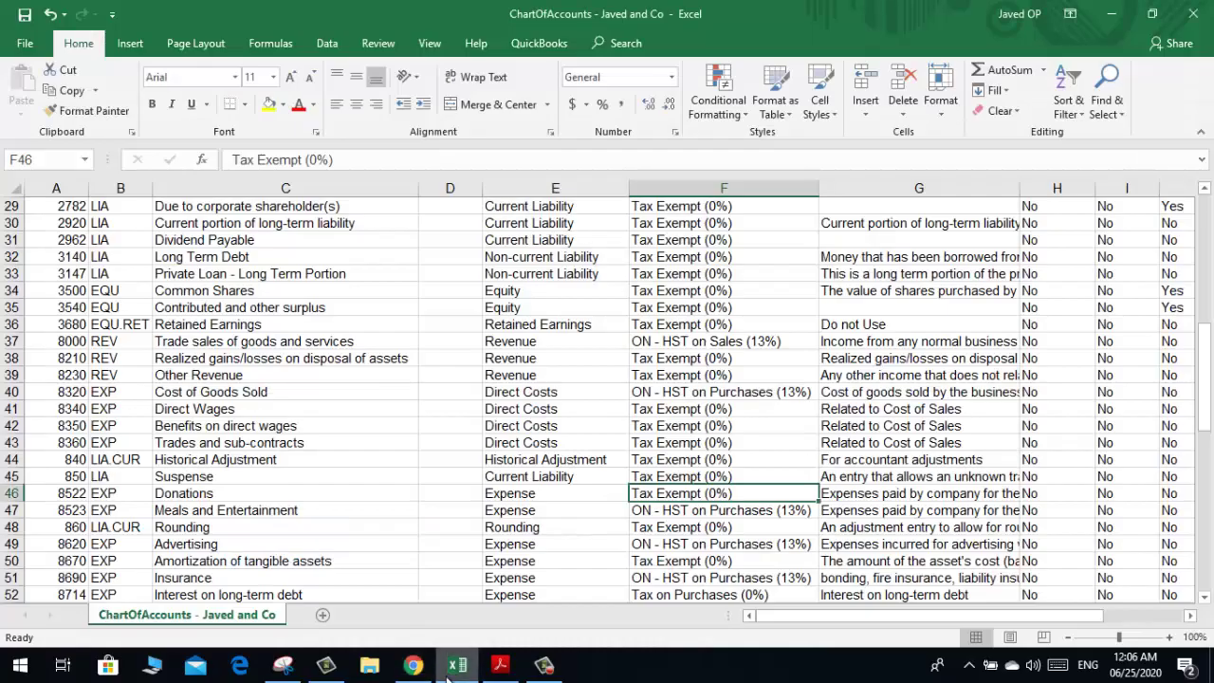
left_click(769, 396)
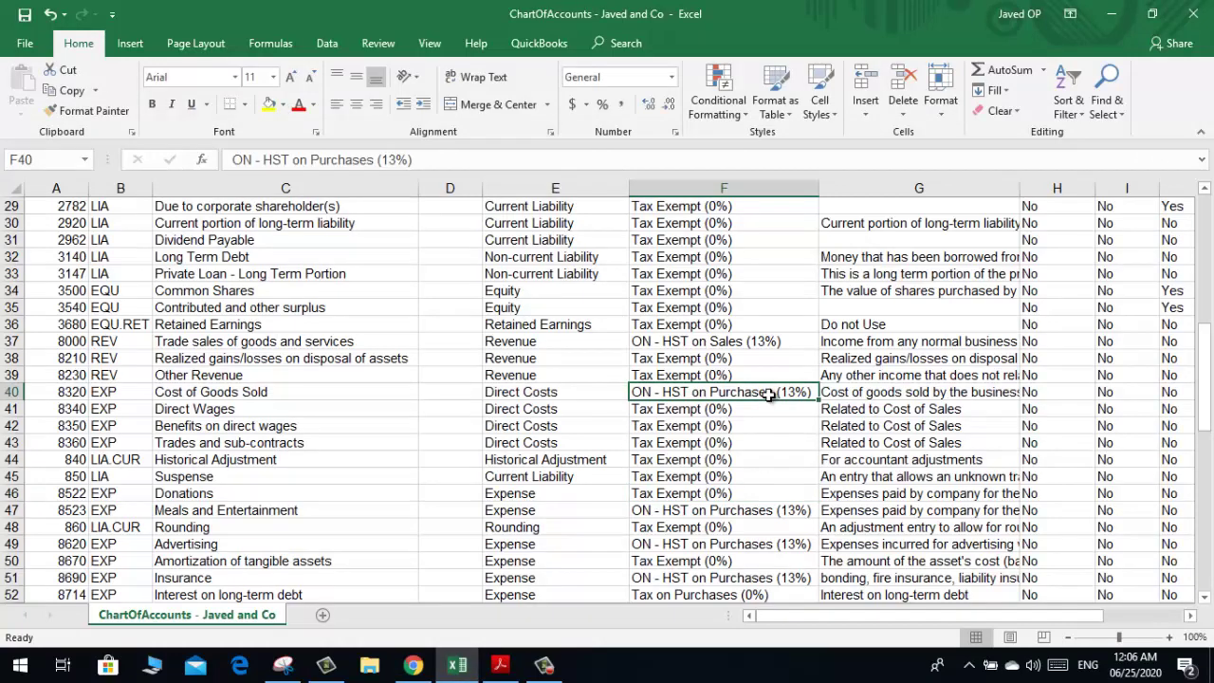
left_click(413, 664)
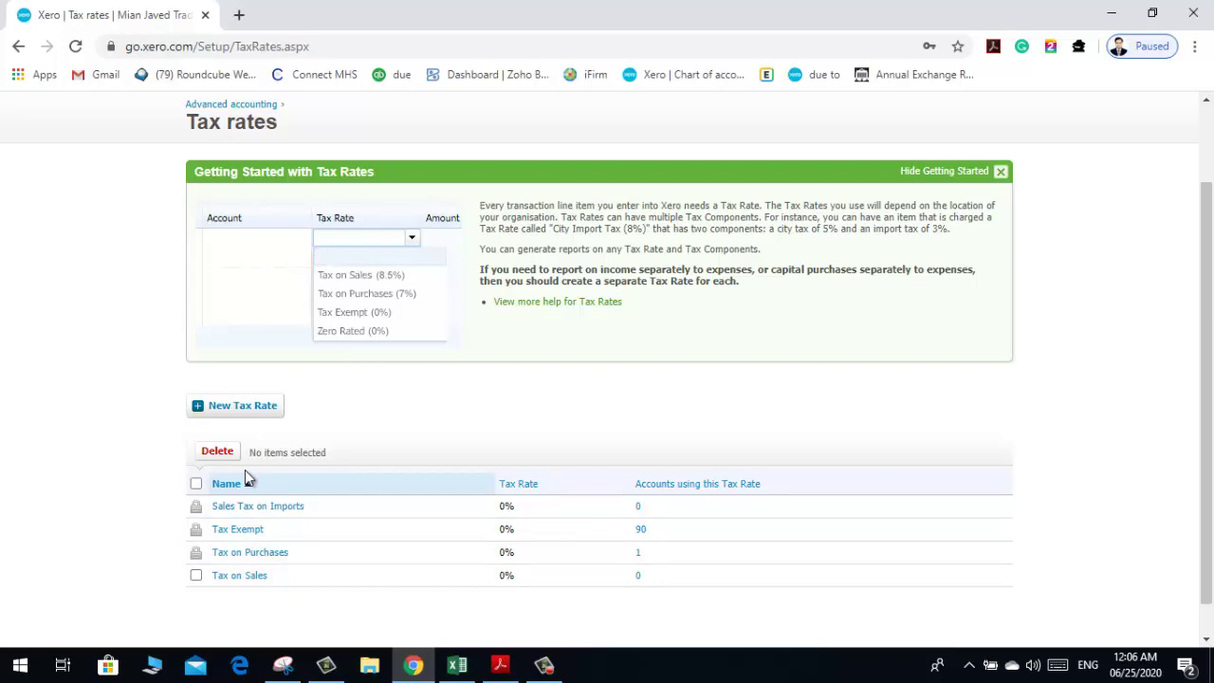
Step: Start a new tax rate with the display name "Tax on Purchases" and a tax component named "Purchases"
left_click(244, 406)
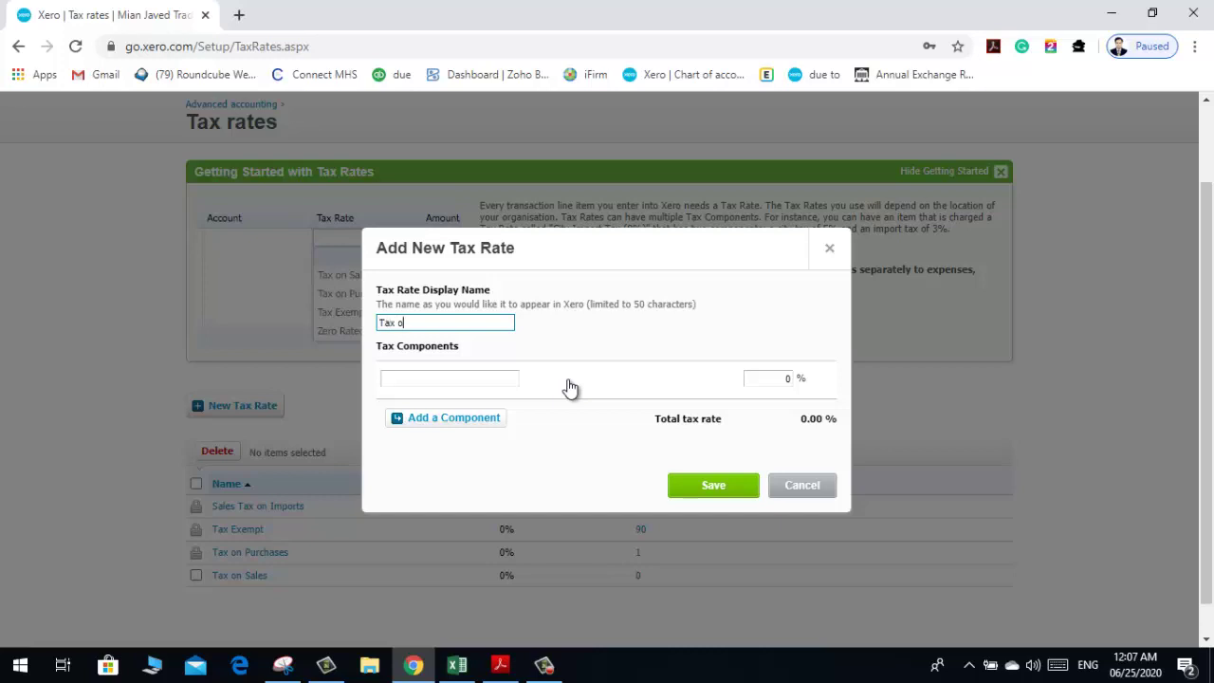
type("Tax on Purchases")
key("Tab")
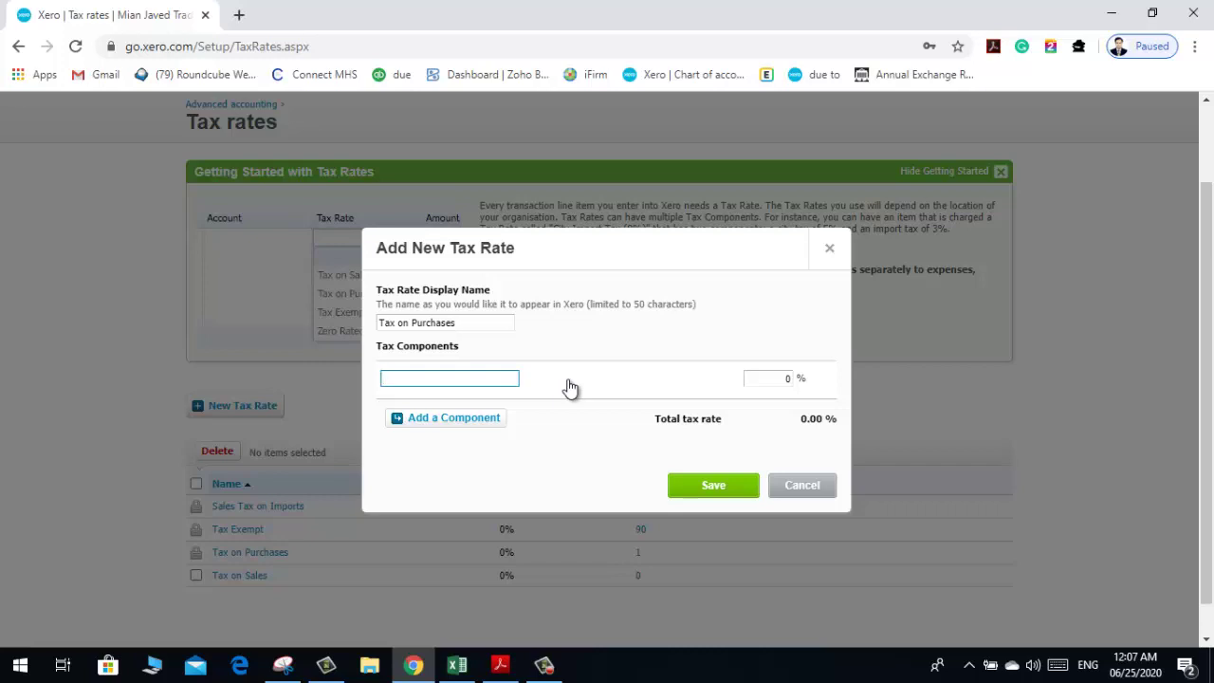
type("Purchases")
Step: Rename the new rate's component to "Tax on Purchases", set it to 13% and save the tax rate
left_click_drag(474, 322, 384, 302)
key("ctrl+c")
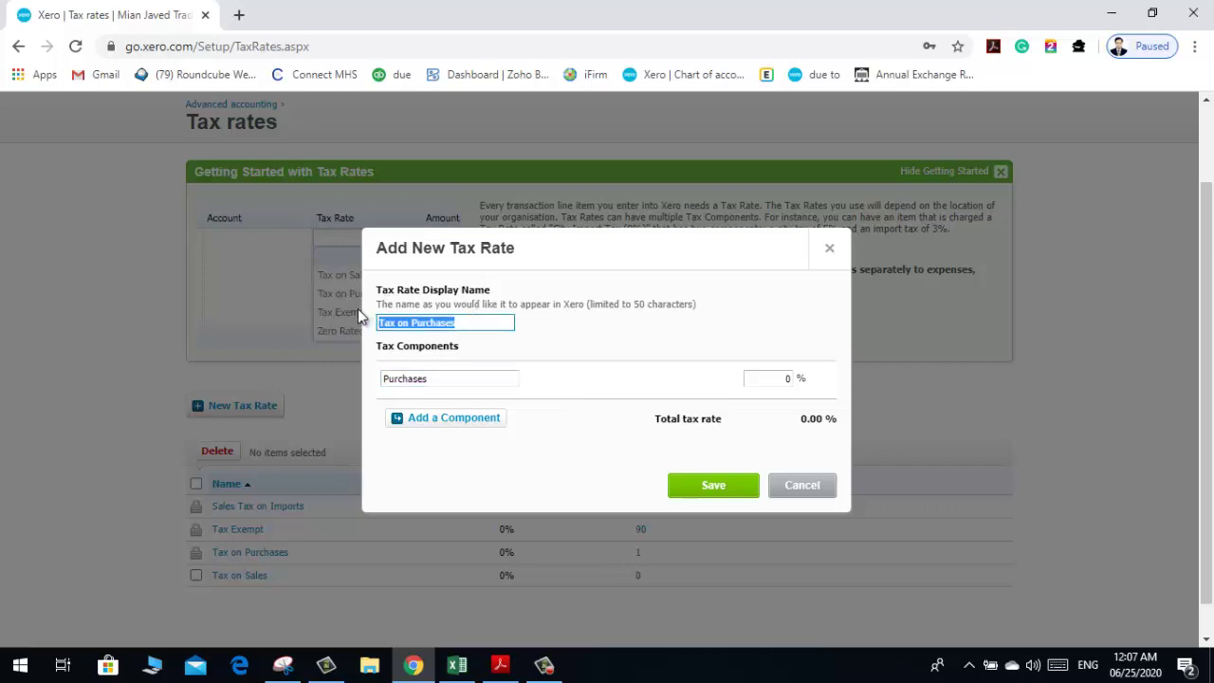
left_click(463, 379)
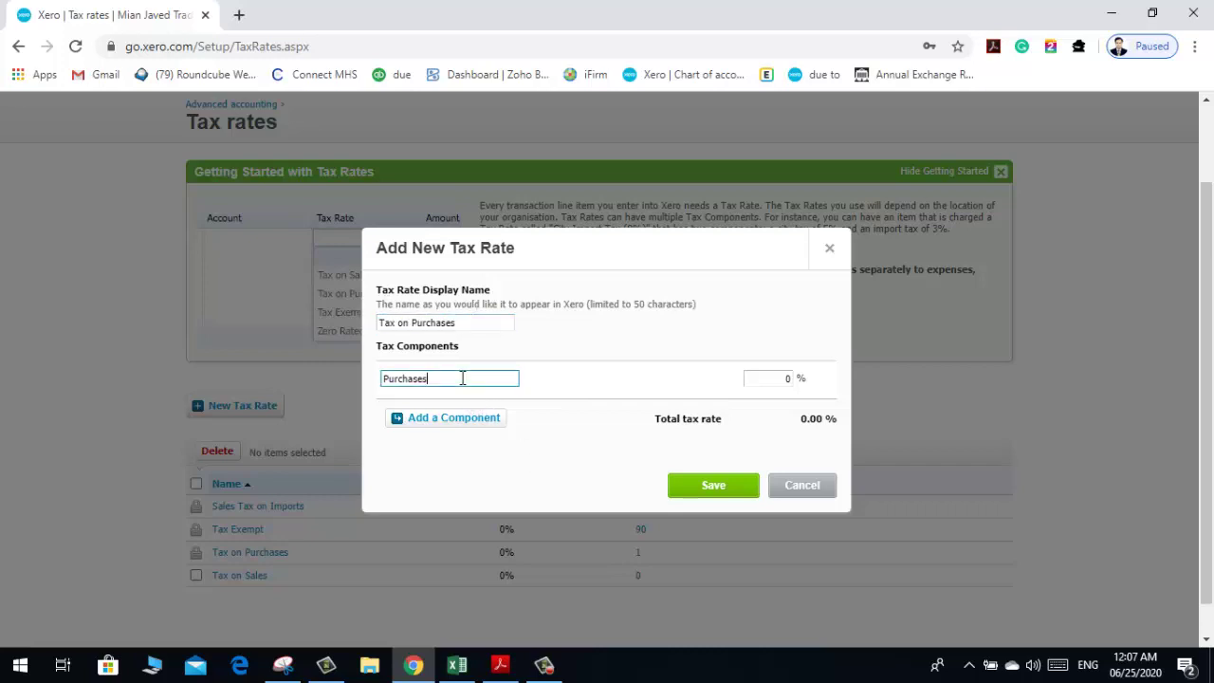
key("ctrl+a")
key("BackSpace")
key("ctrl+v")
left_click(757, 379)
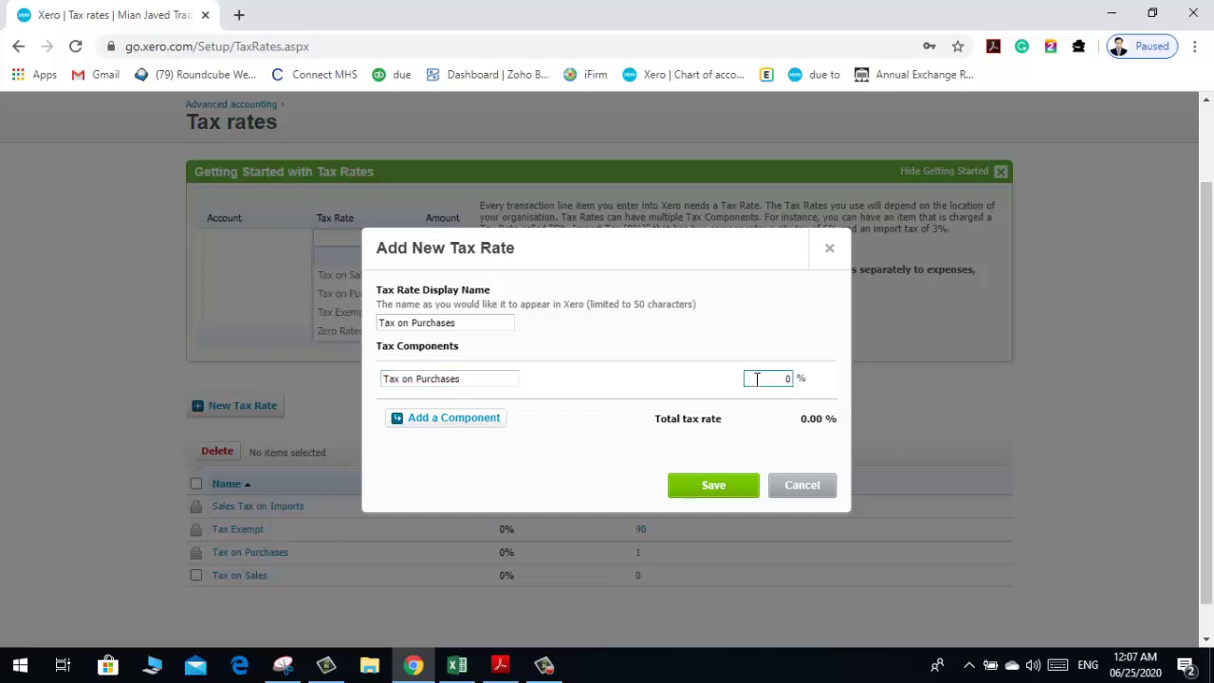
type("13")
left_click(702, 489)
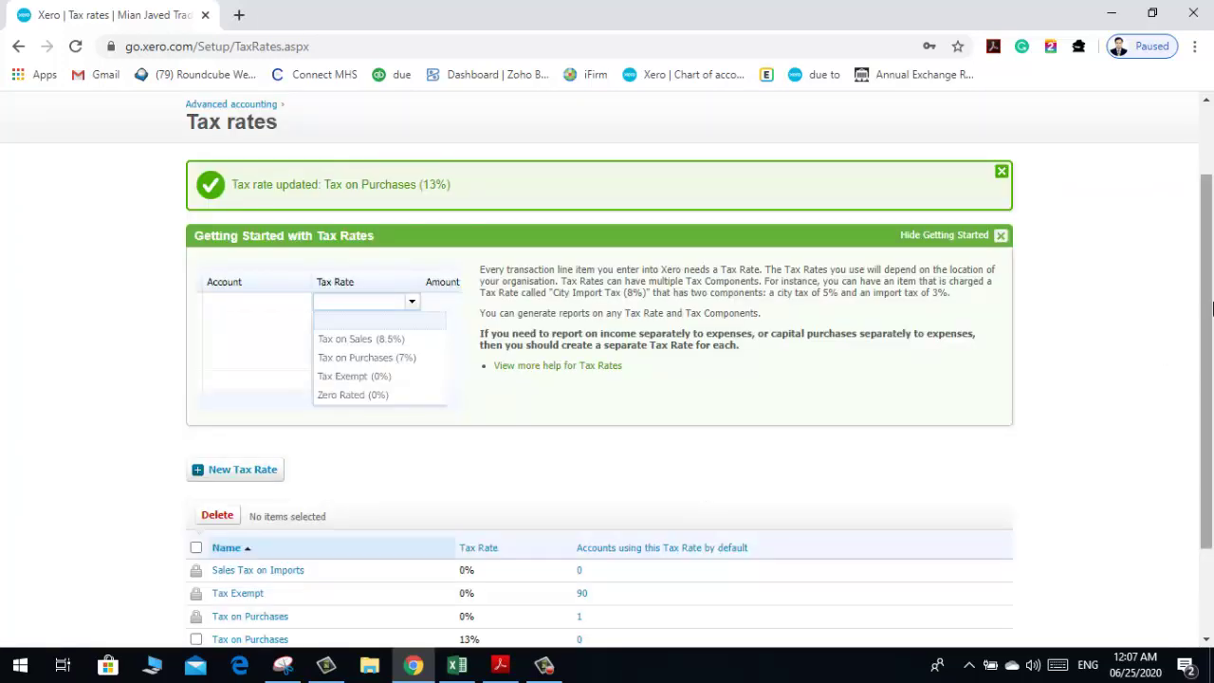
Step: Rename the Tax on Sales rate to "Tax on Sales Ontario", set its Sales Tax component to 13% and save it
left_click_drag(1210, 318, 1211, 402)
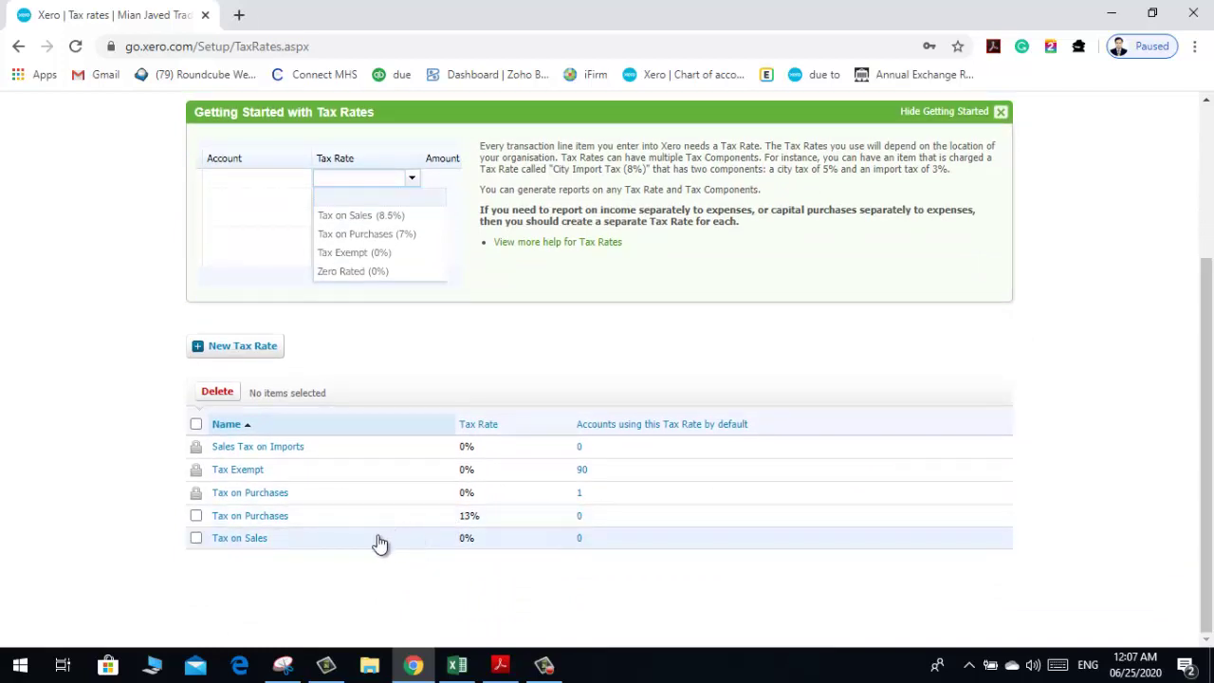
left_click(243, 539)
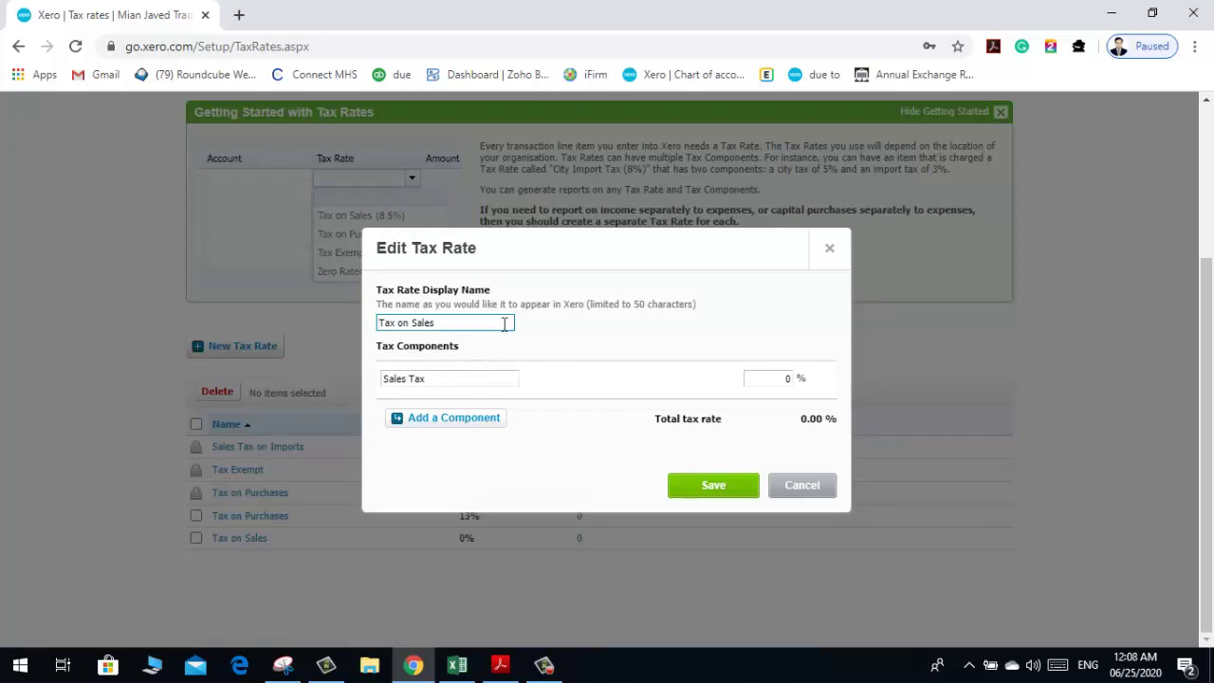
type("Ontario")
left_click(749, 378)
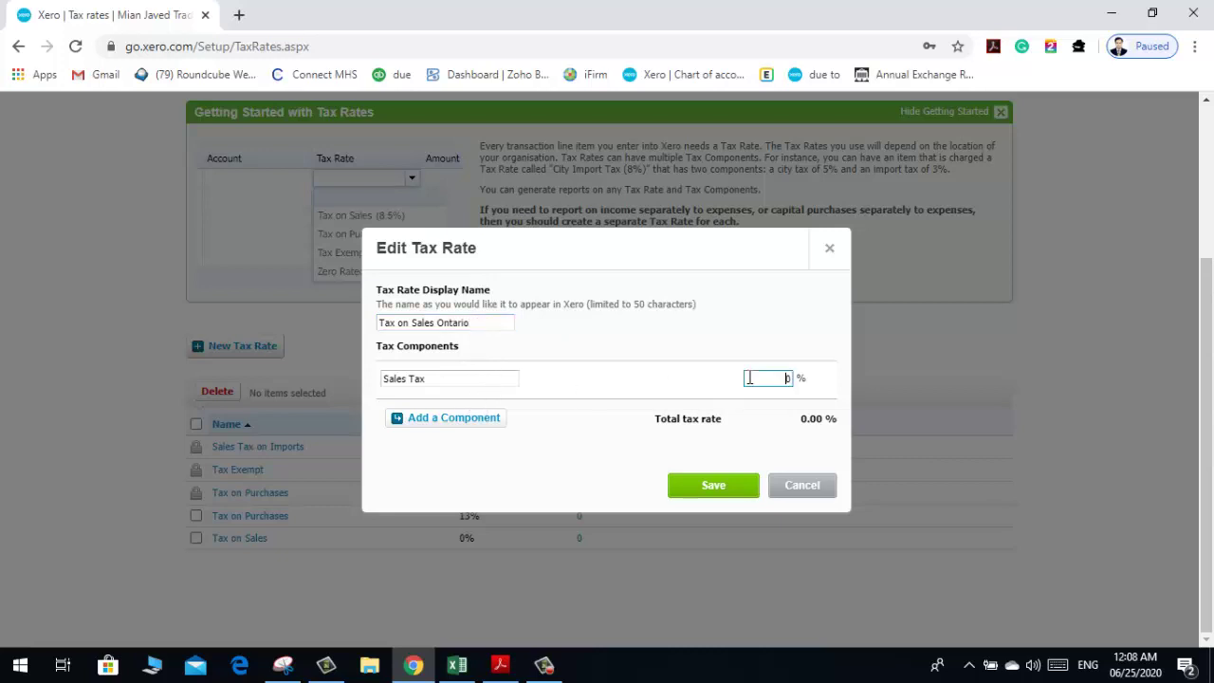
key("BackSpace")
type("13")
left_click(640, 456)
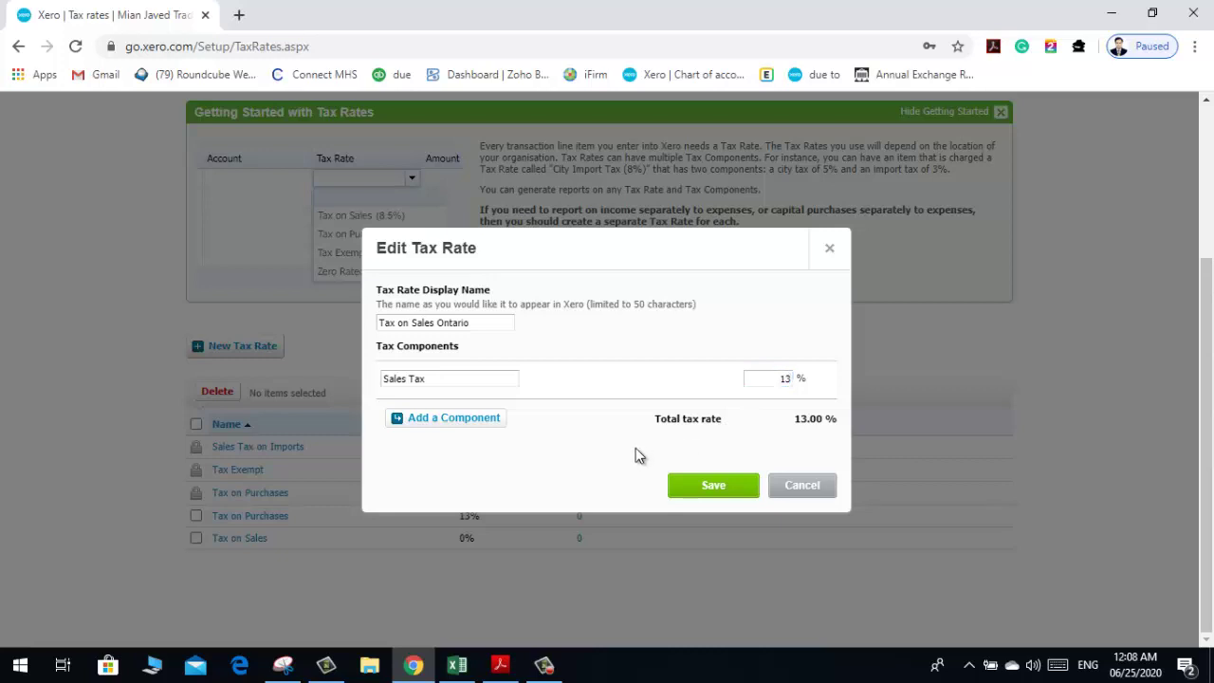
left_click(716, 487)
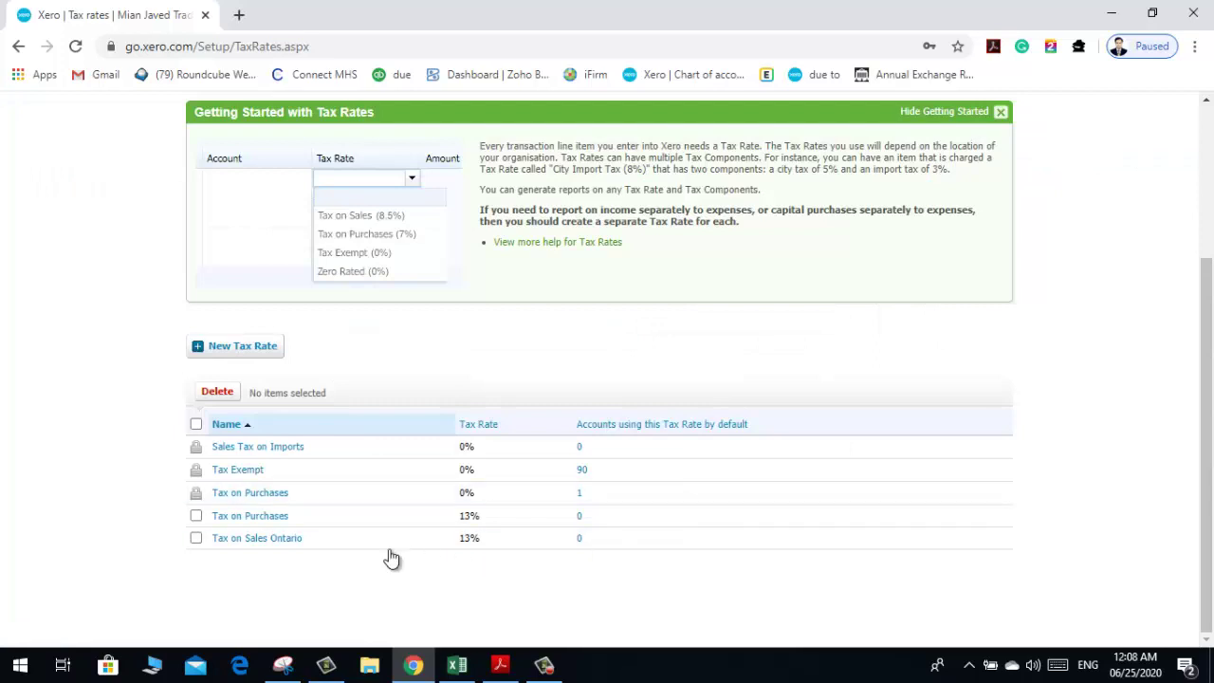
Step: Rename the 13% Tax on Purchases rate to "Tax on Purchases Ontario" and save it
left_click(275, 516)
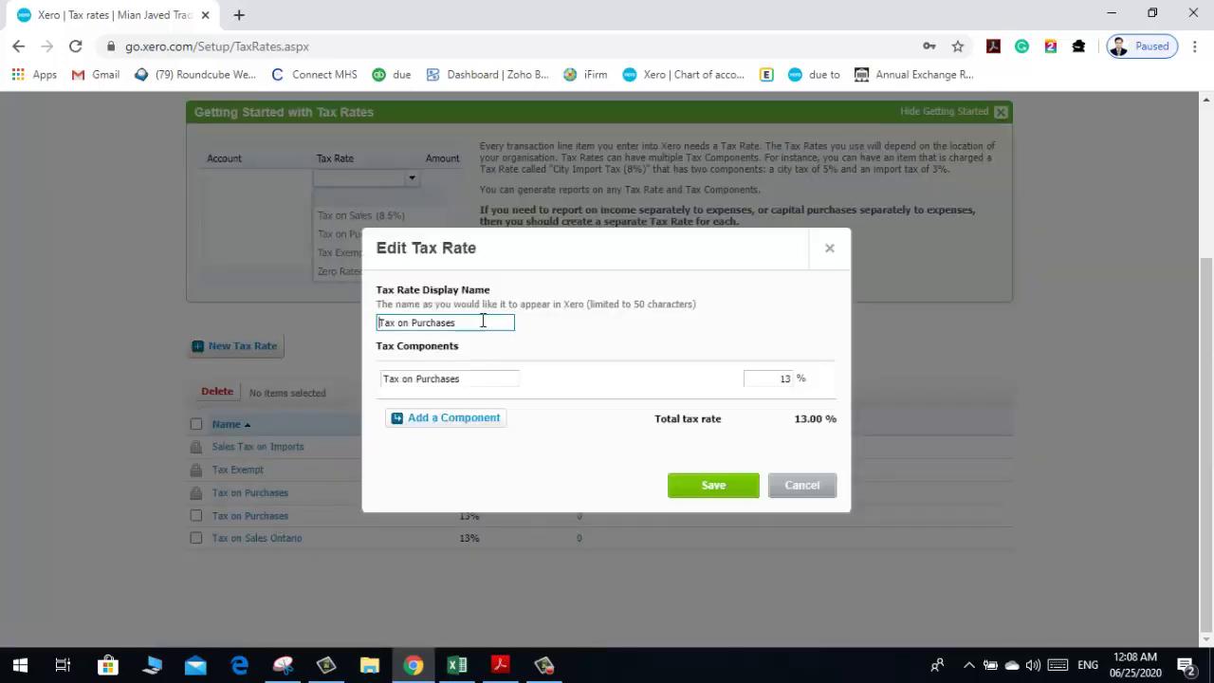
left_click(482, 322)
type("Ontario")
left_click(700, 487)
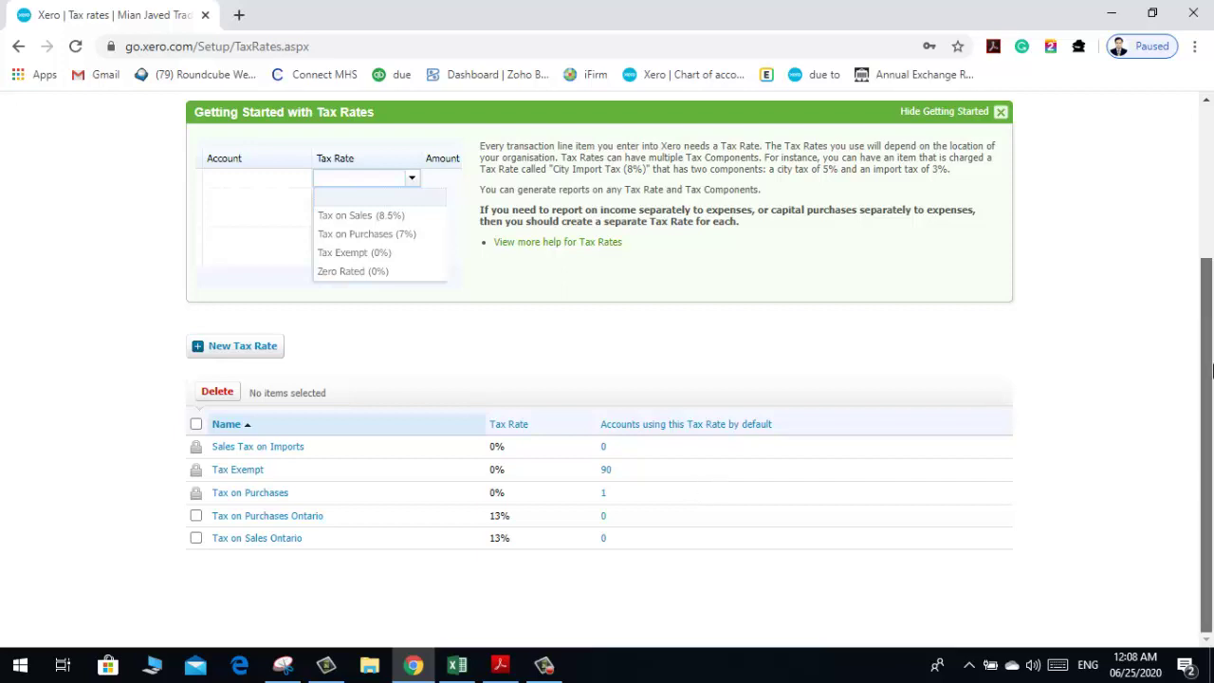
Step: Return to the chart of accounts and search the page for "meal"
left_click_drag(1210, 332, 1211, 226)
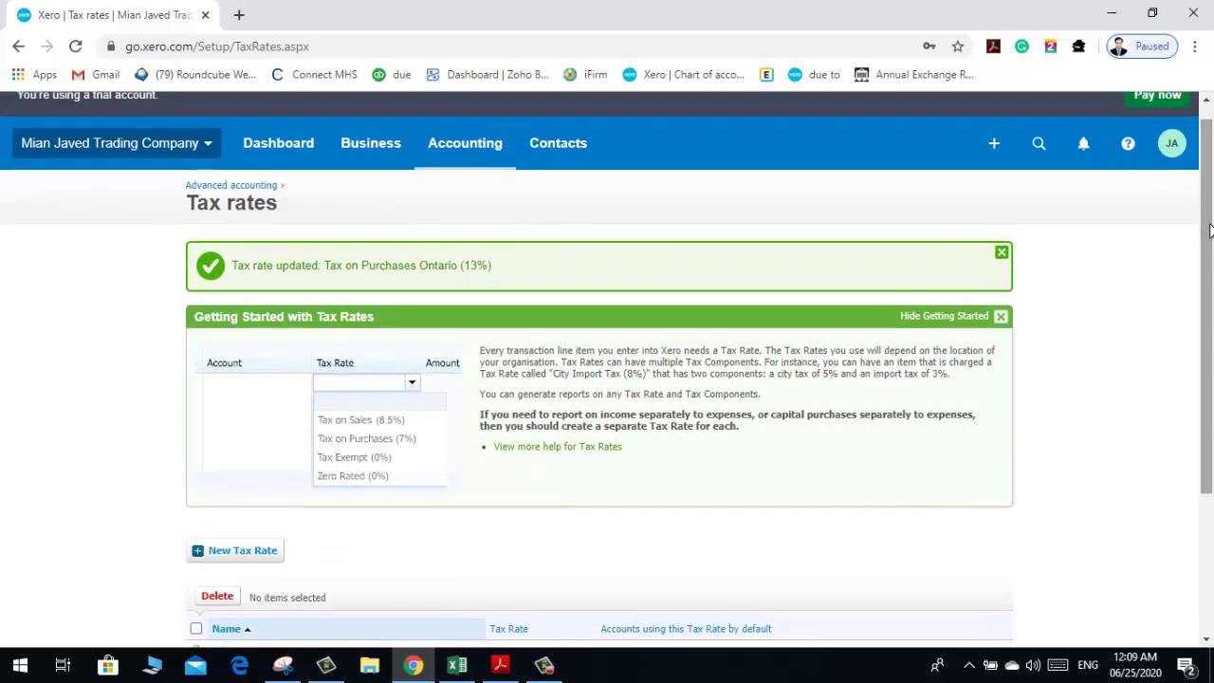
left_click(442, 144)
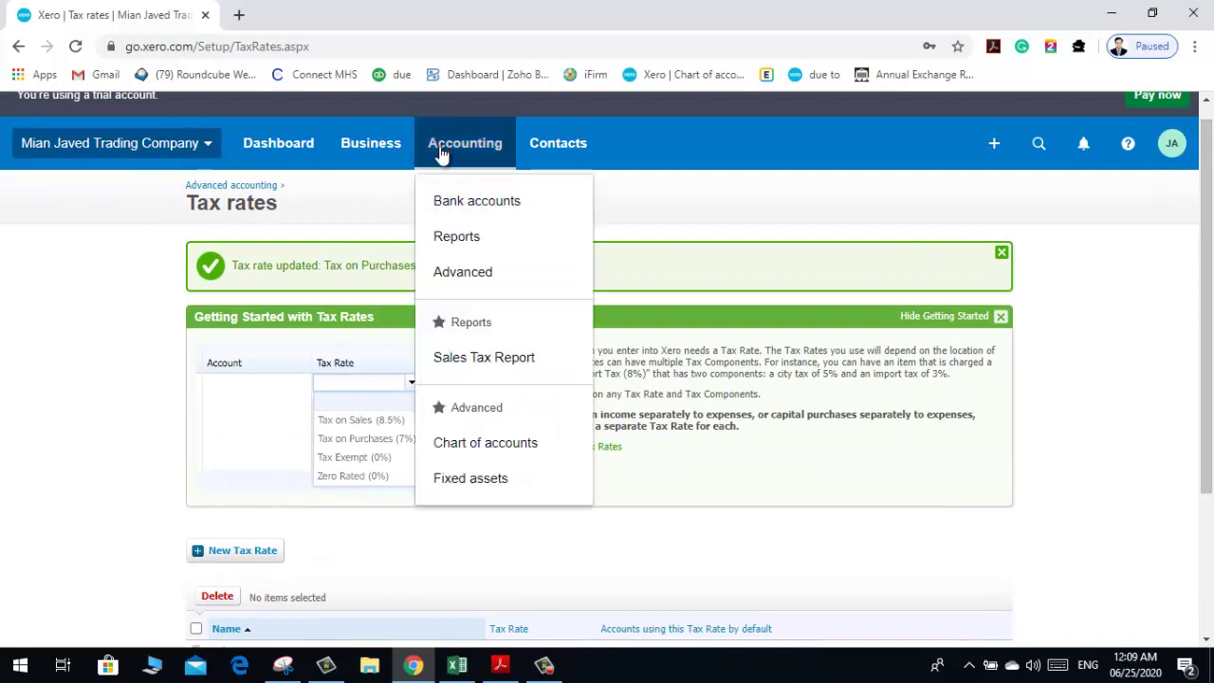
left_click(469, 445)
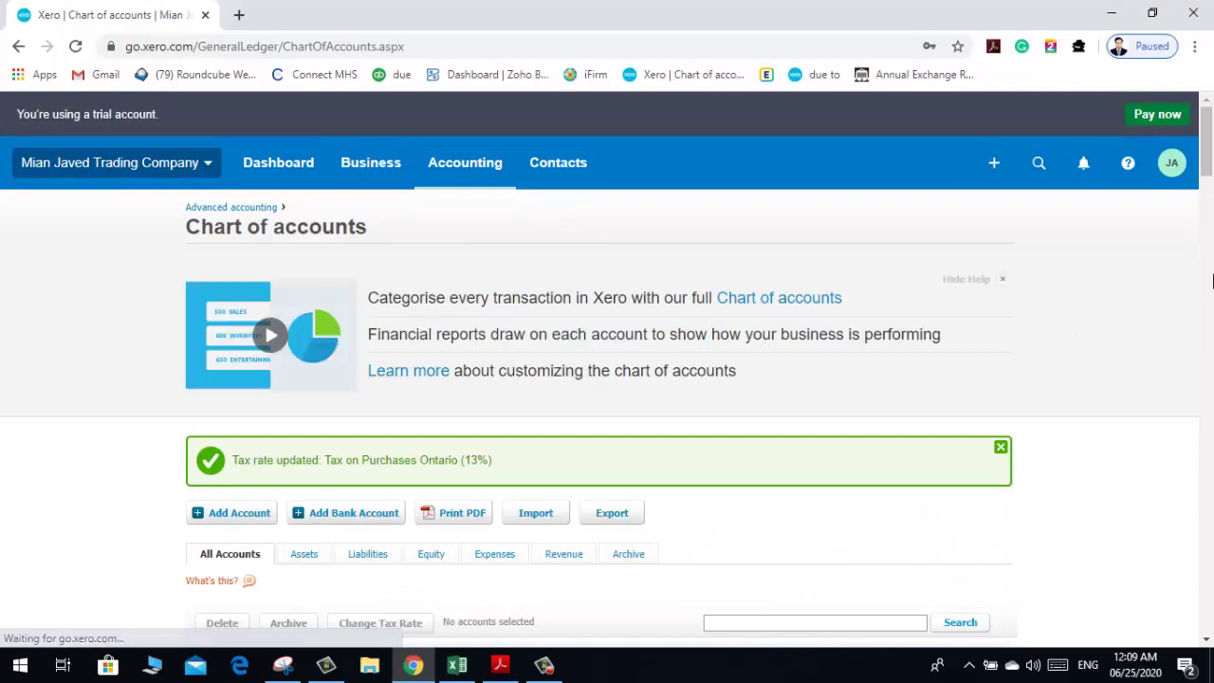
left_click_drag(1209, 150, 1212, 477)
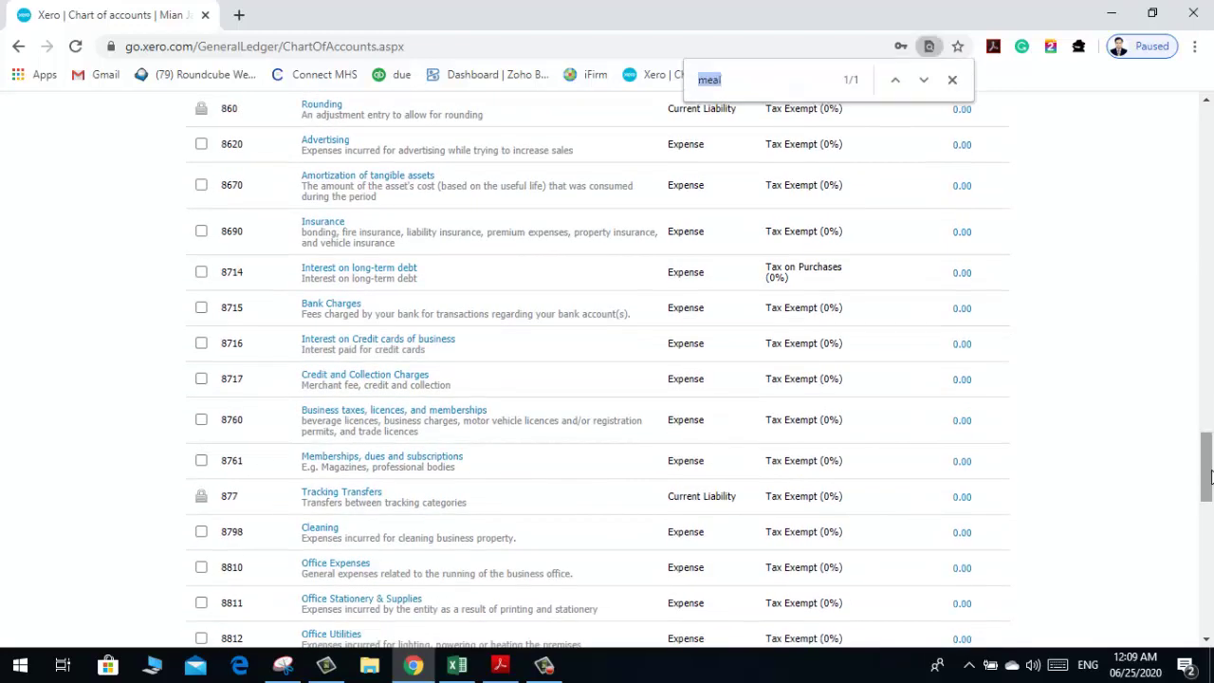
key("Return")
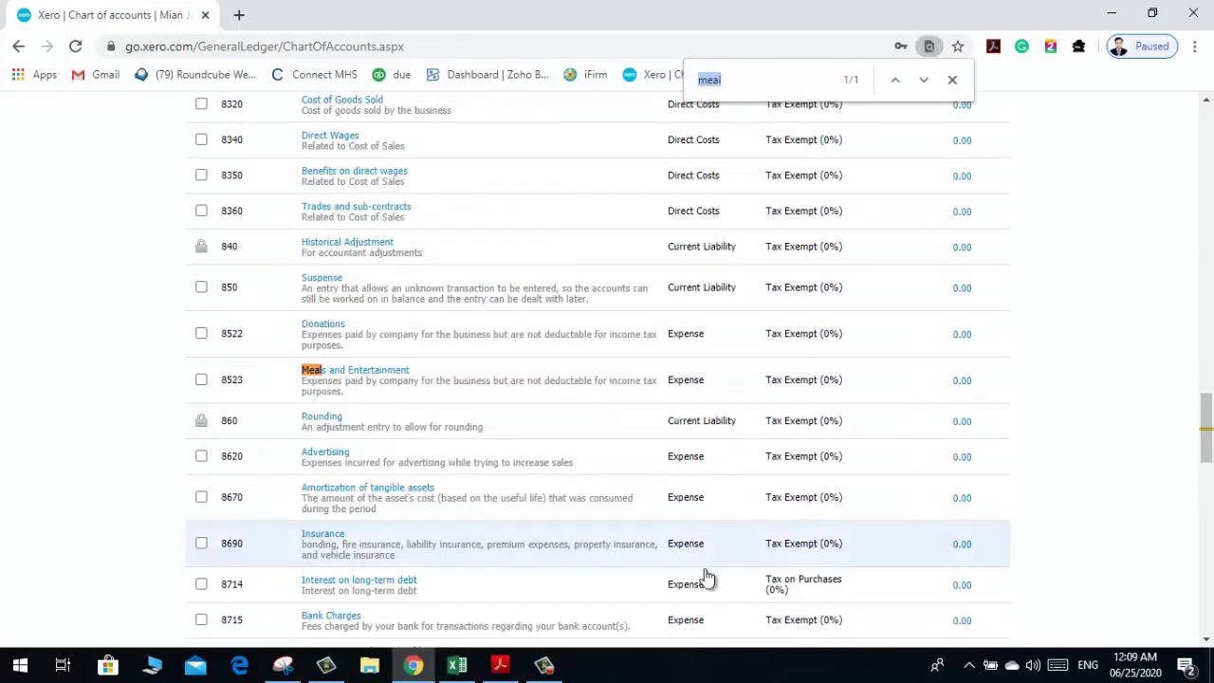
Step: Set the default tax of the Meals and Entertainment account to Tax on Purchases Ontario (13%) and save it
left_click(359, 372)
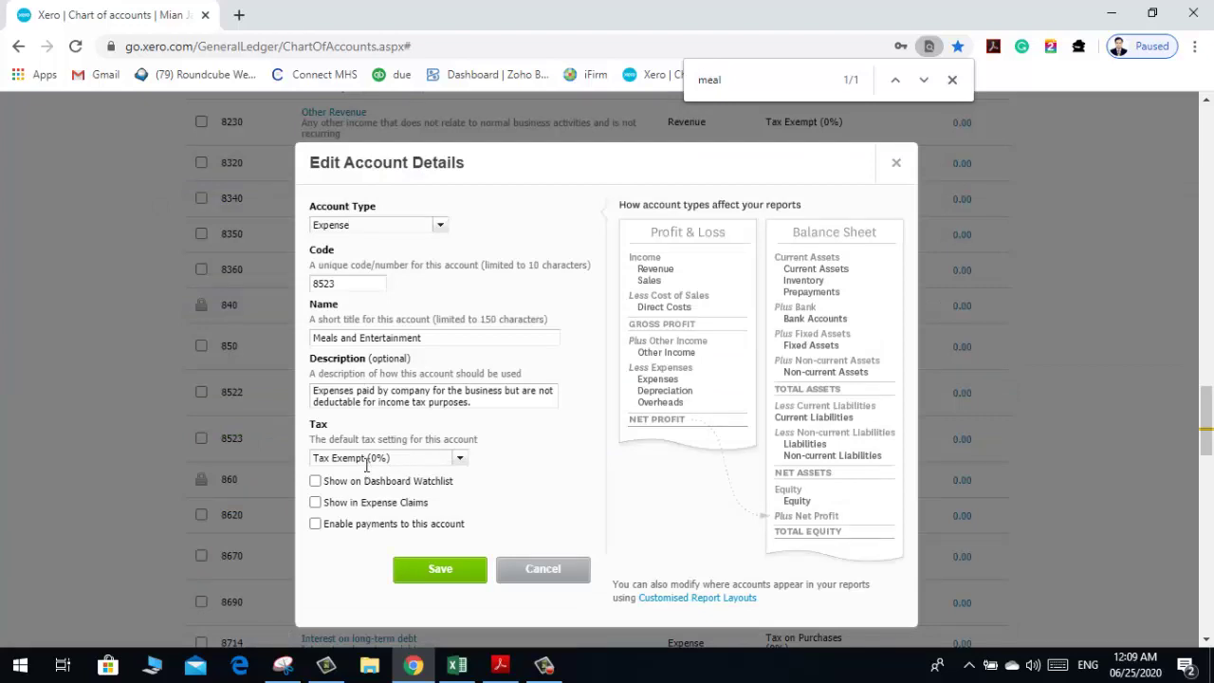
left_click(460, 460)
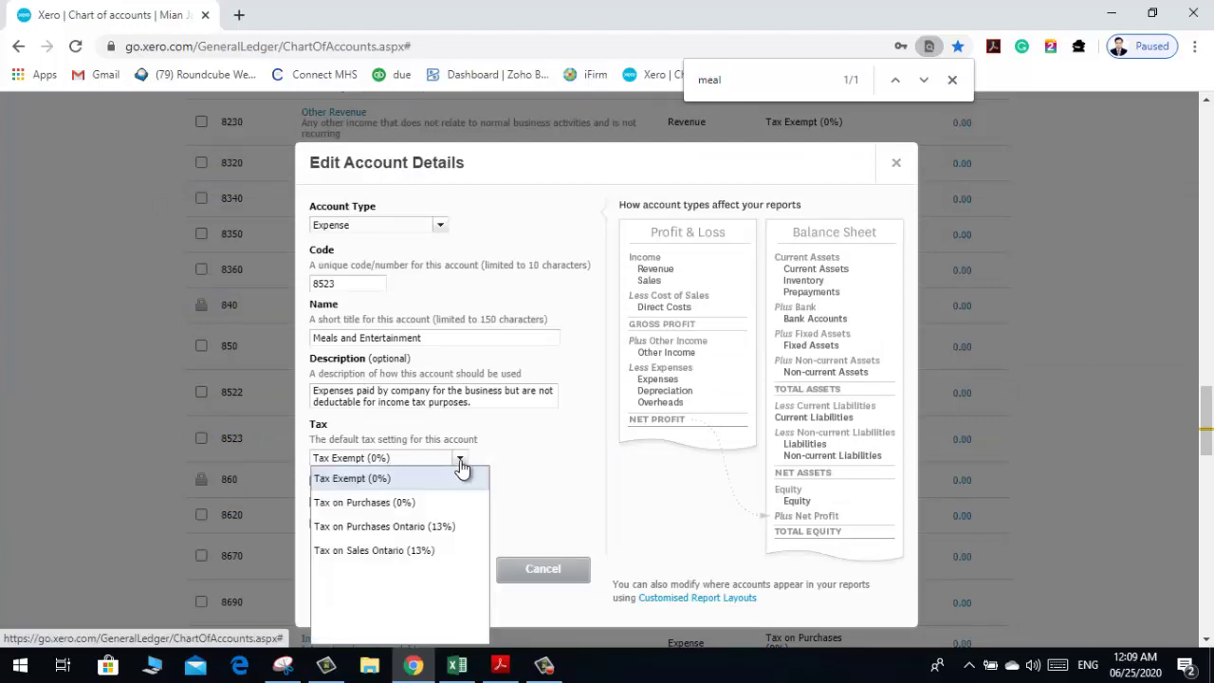
left_click(441, 527)
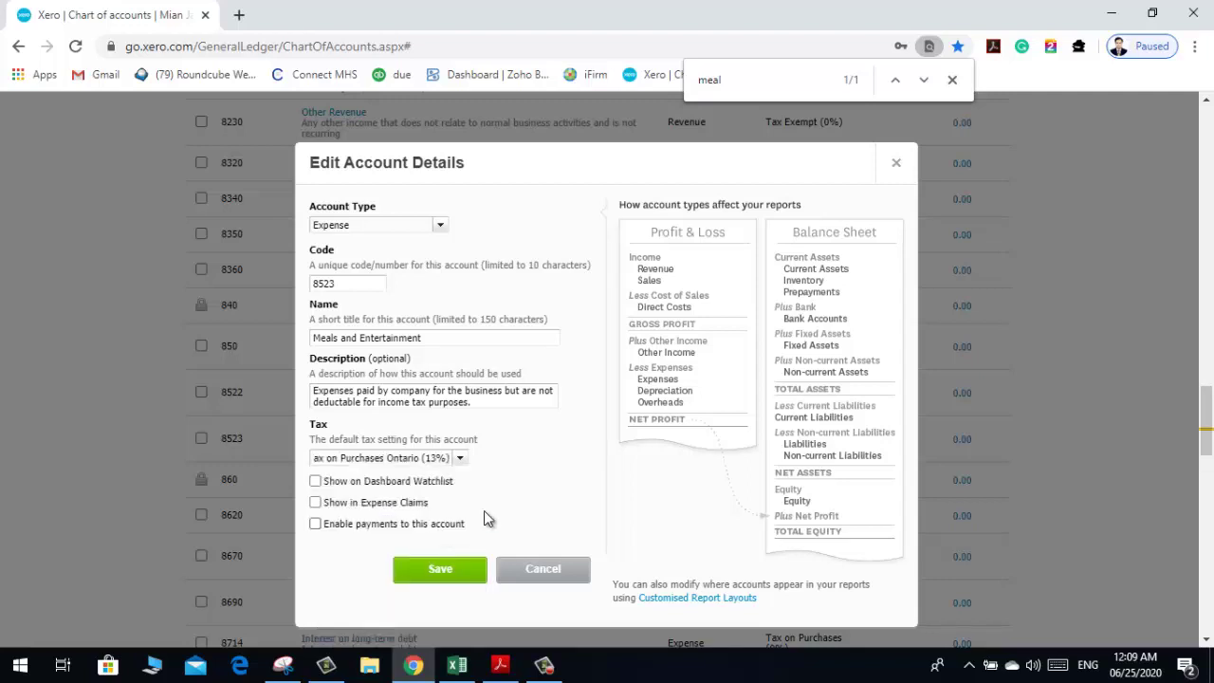
left_click(442, 567)
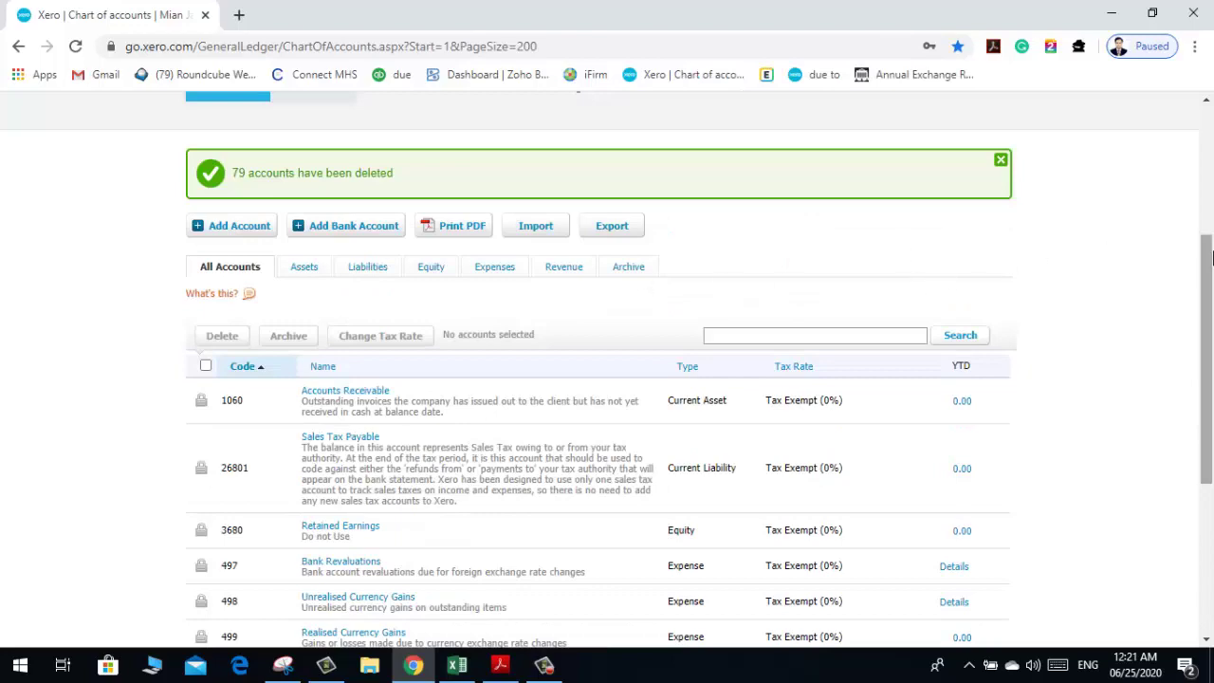
Step: Review the locked system accounts left in the chart of accounts
left_click_drag(1207, 264, 1209, 396)
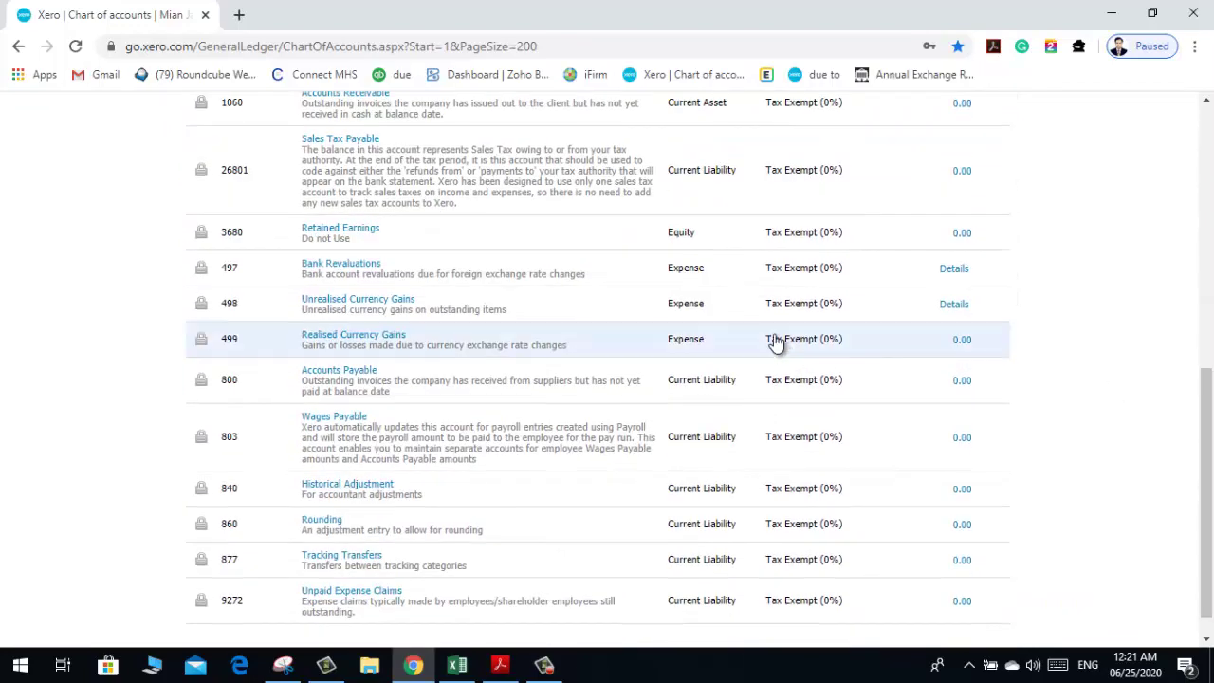
scroll(1192, 379, "up", 4)
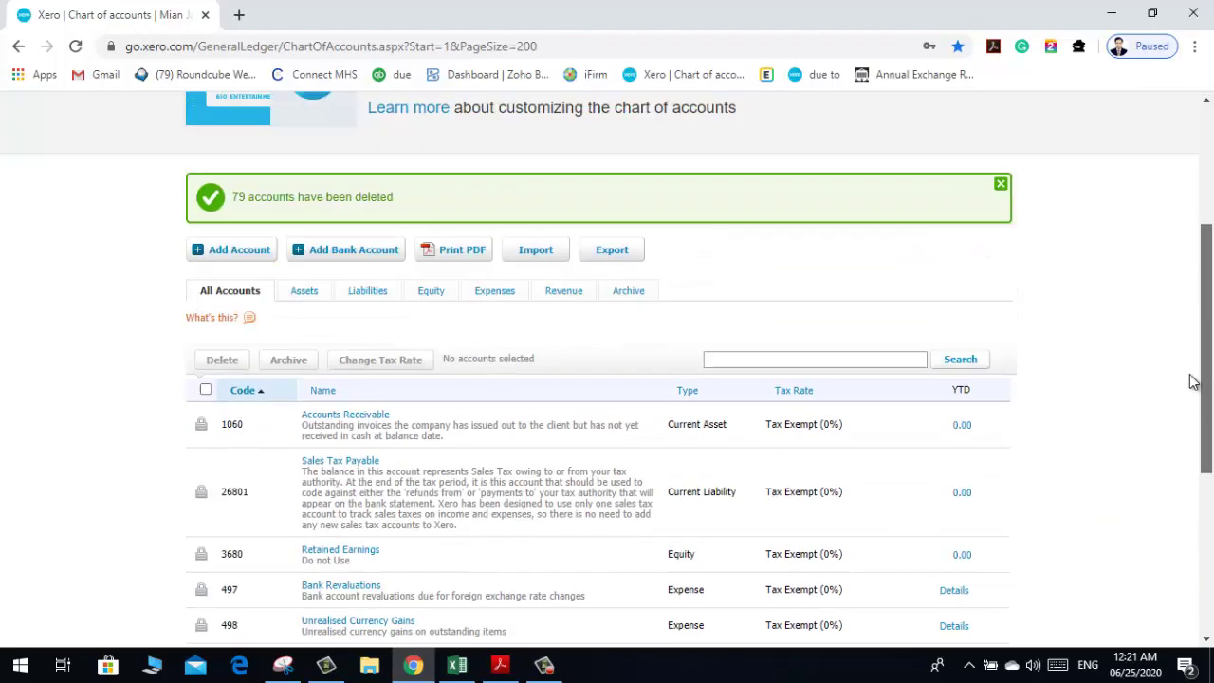
Step: Import the chart of accounts from ChartOfAccounts - Javed and Co.csv, without account balances, and confirm the imported accounts
left_click(533, 264)
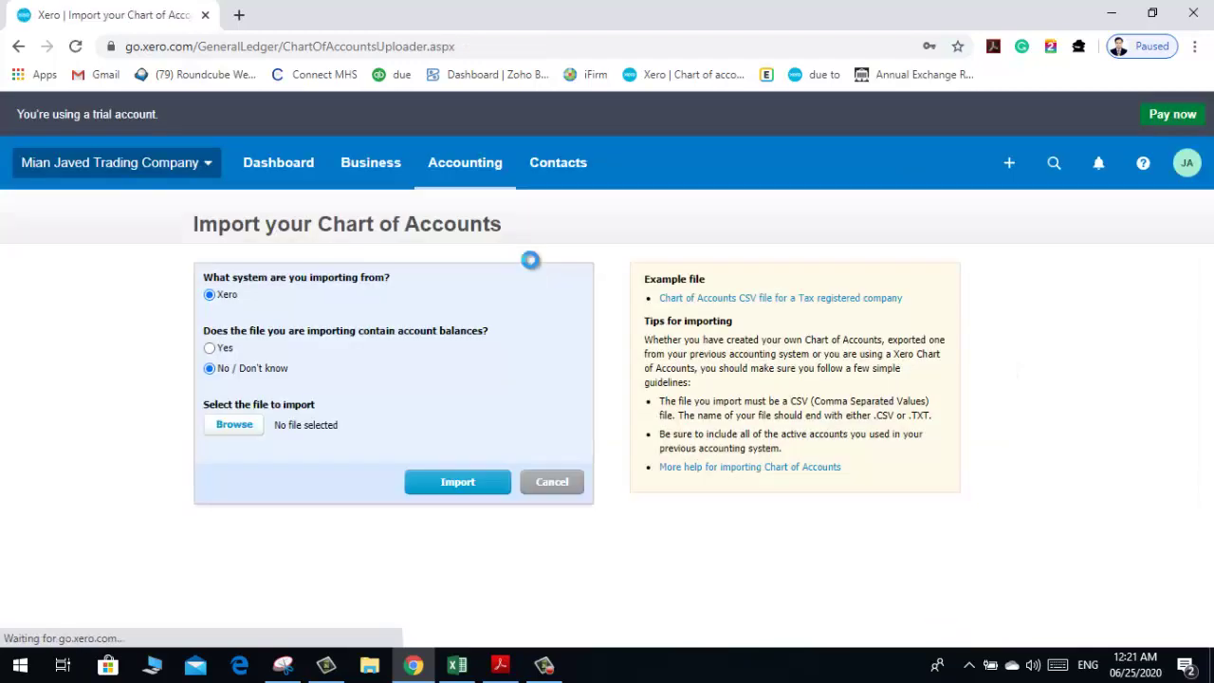
left_click_drag(389, 386, 328, 420)
left_click(197, 495)
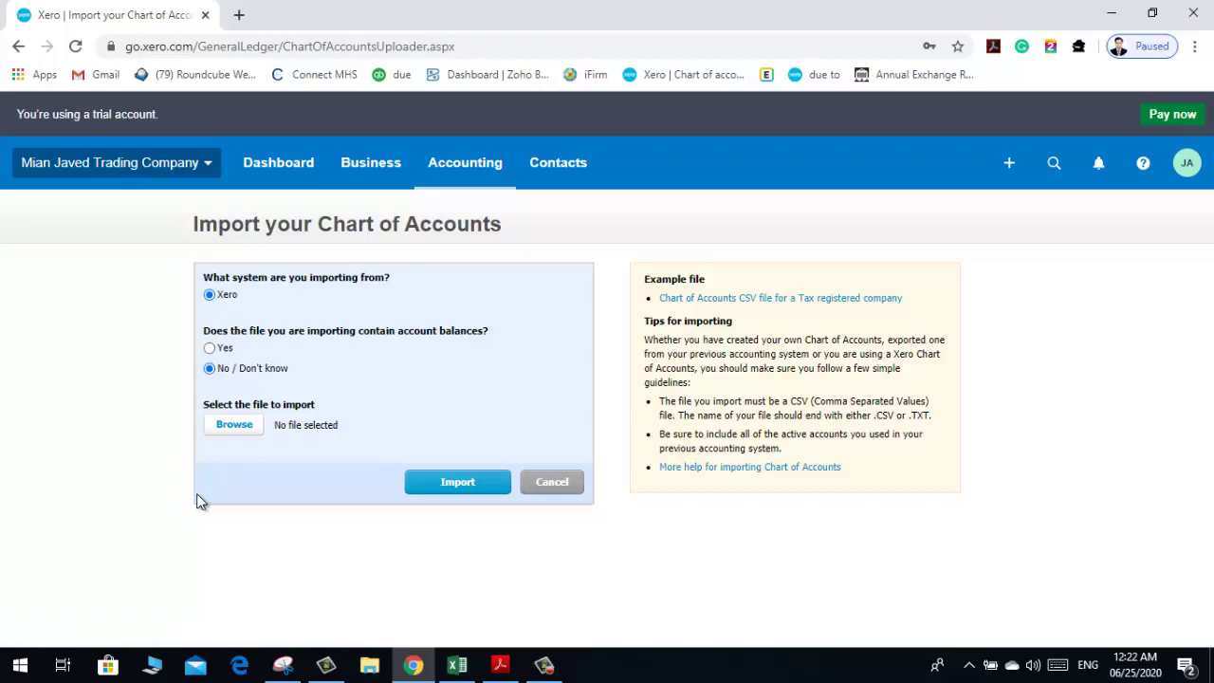
left_click(230, 429)
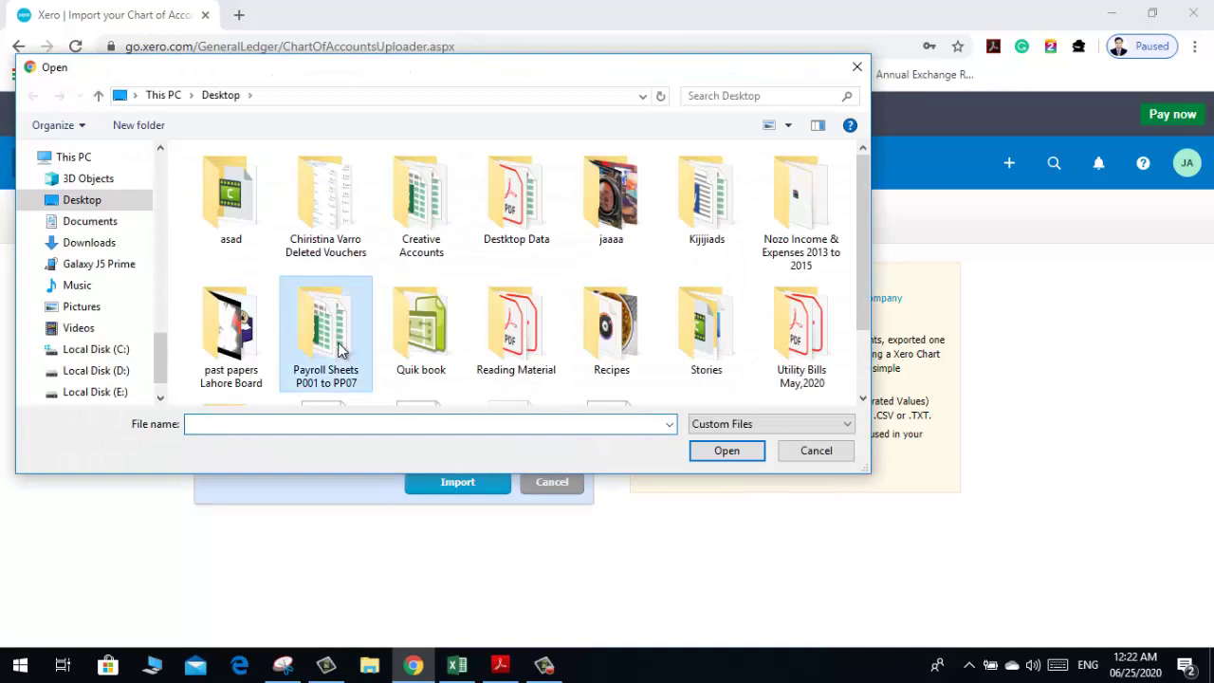
scroll(339, 349, "down", 2)
left_click(339, 349)
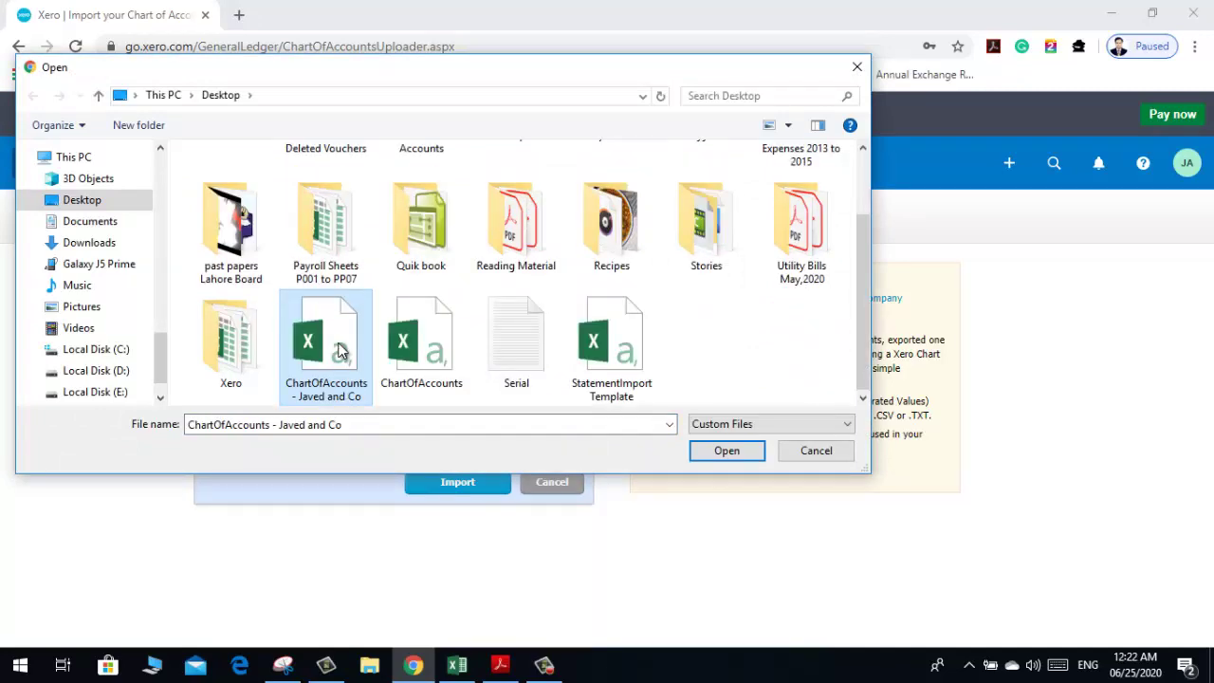
double_click(338, 349)
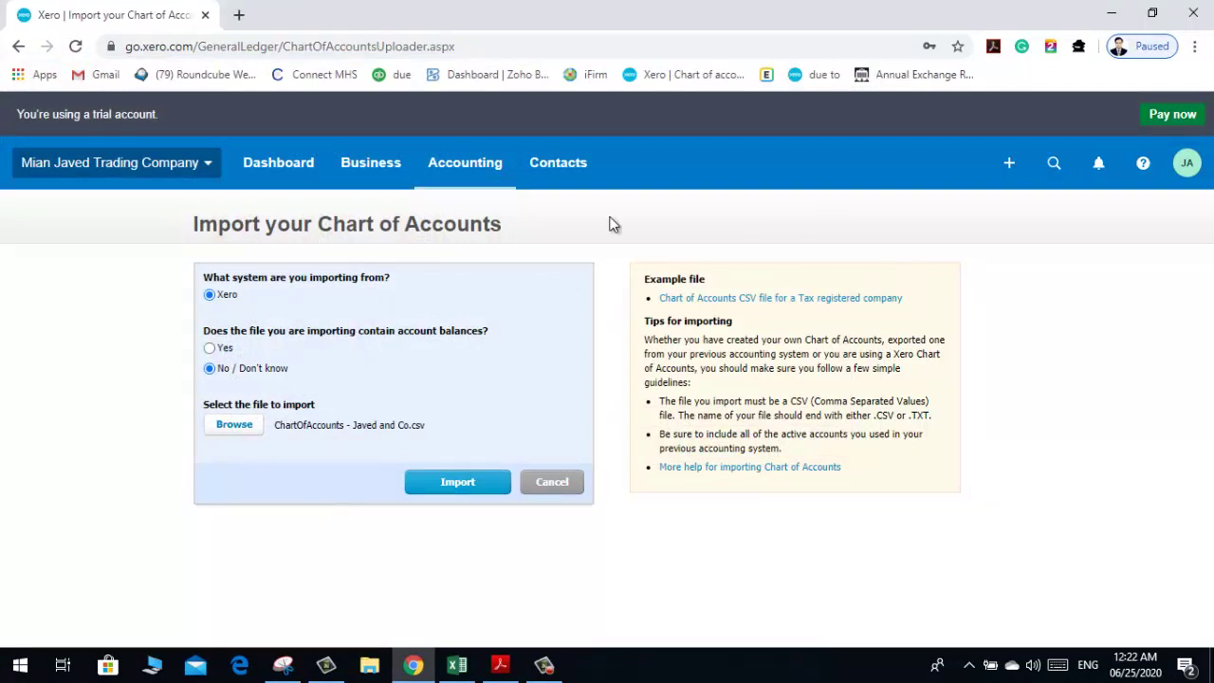
left_click(459, 485)
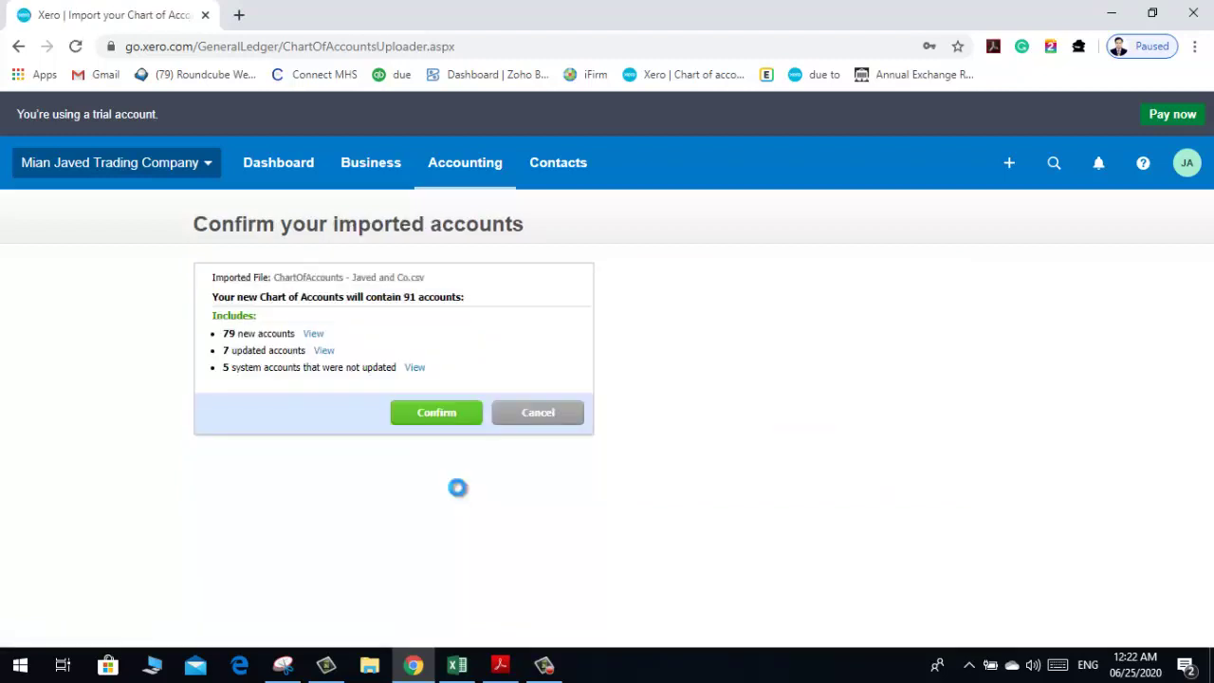
left_click(449, 417)
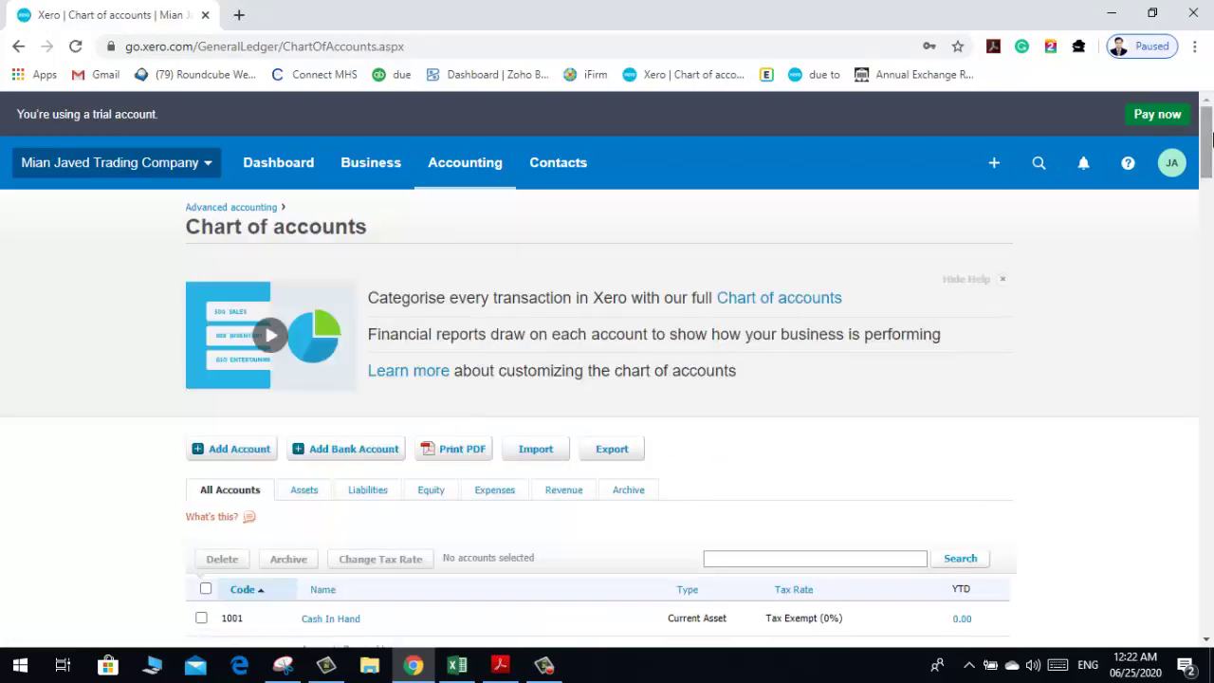
Step: Review the imported asset and liability accounts with their tax rates, and open the advanced accounting settings
left_click_drag(1209, 142, 1208, 202)
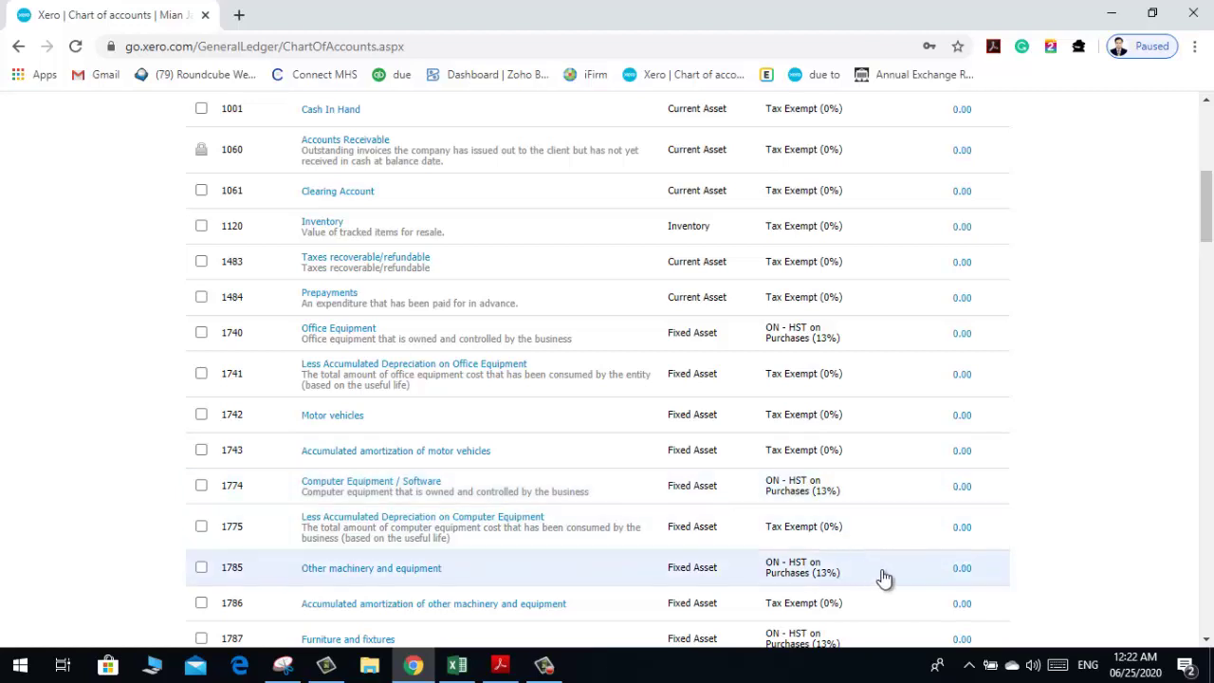
left_click(1207, 640)
scroll(1208, 641, "down", 3)
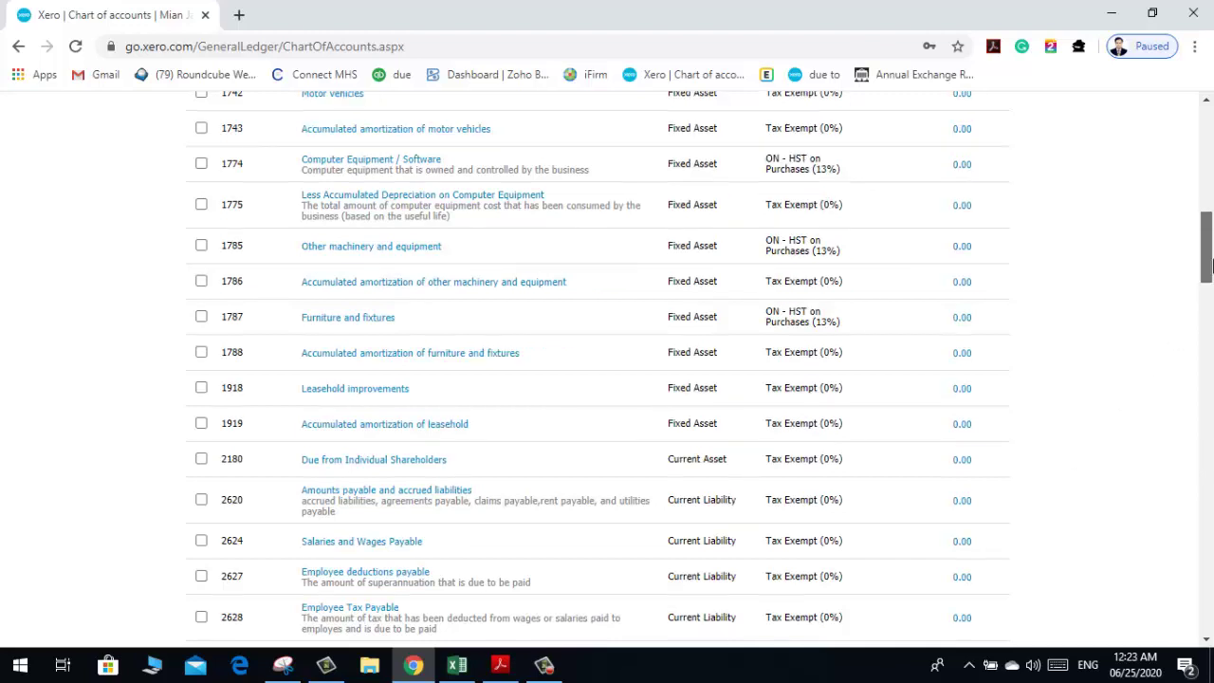
left_click_drag(1212, 268, 1210, 275)
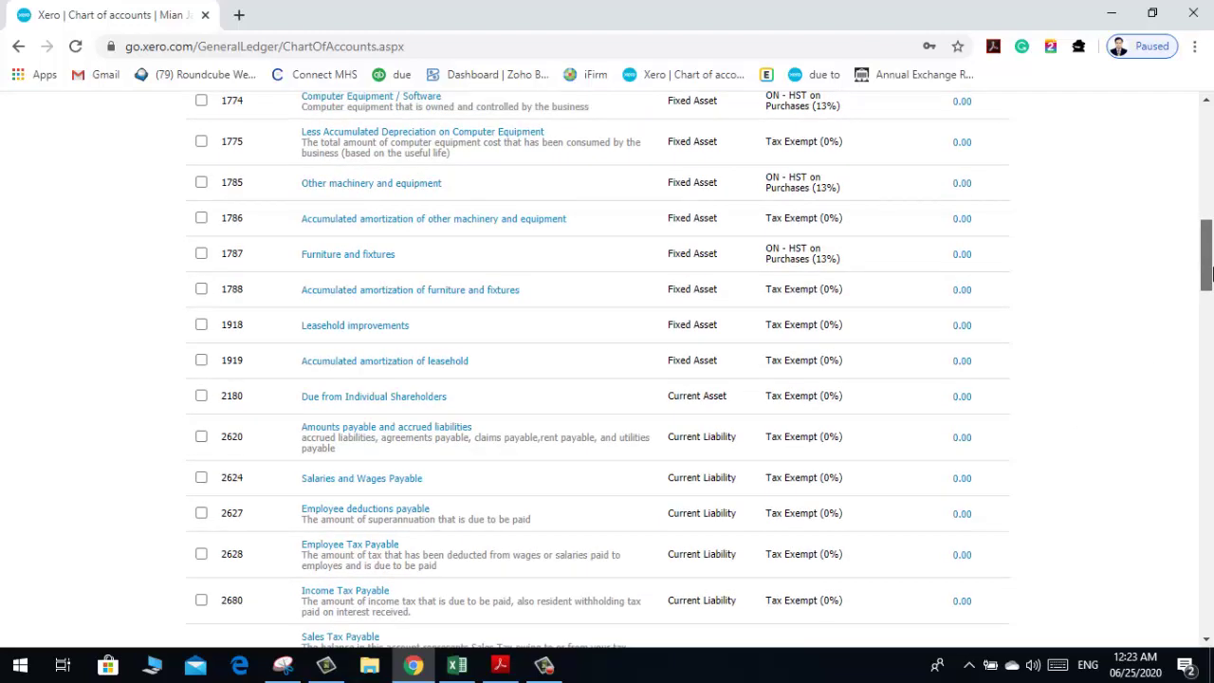
scroll(1210, 273, "up", 12)
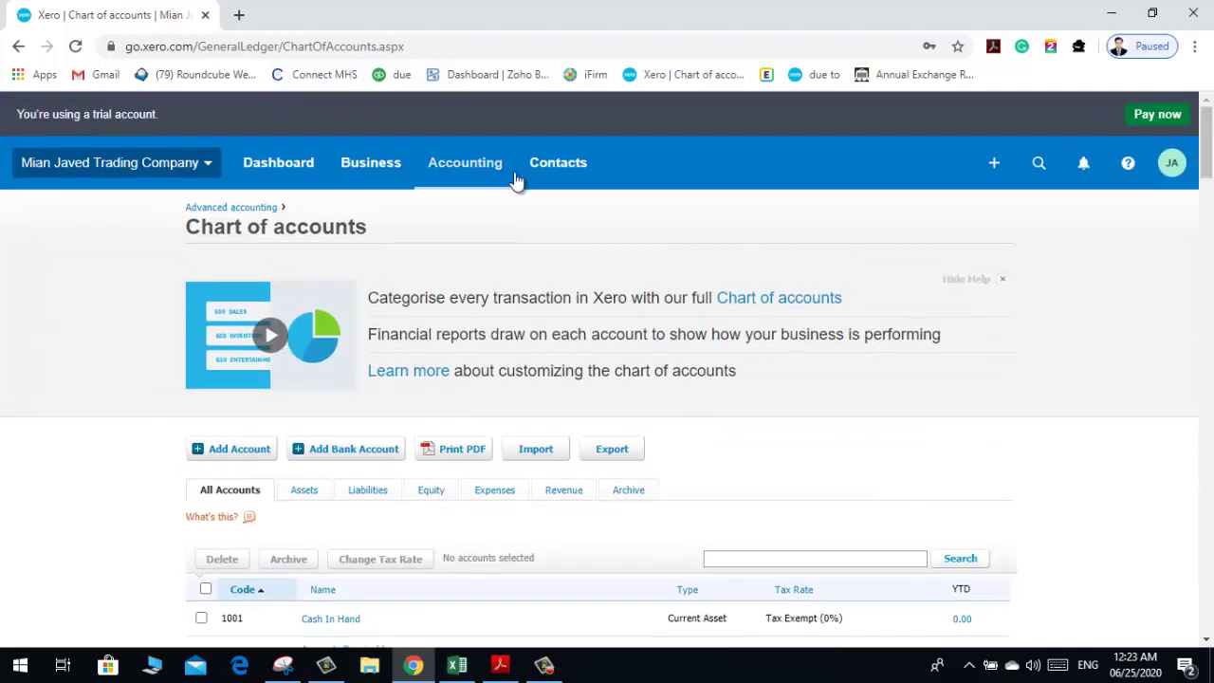
left_click(469, 163)
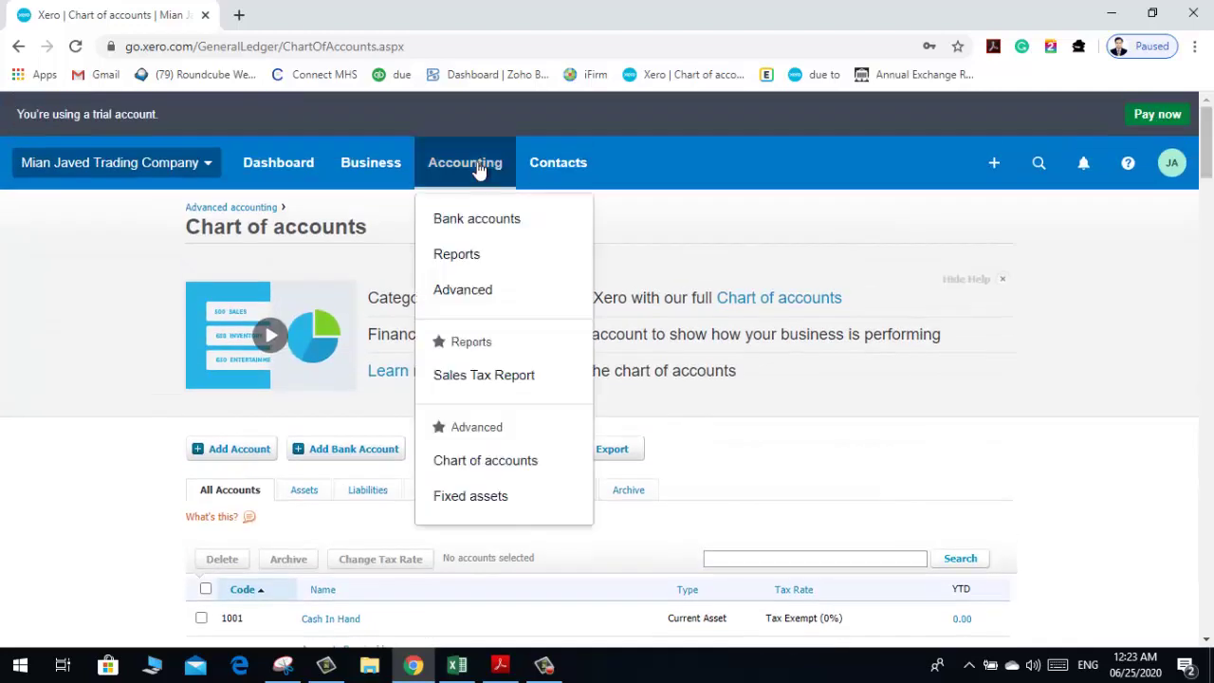
left_click(489, 290)
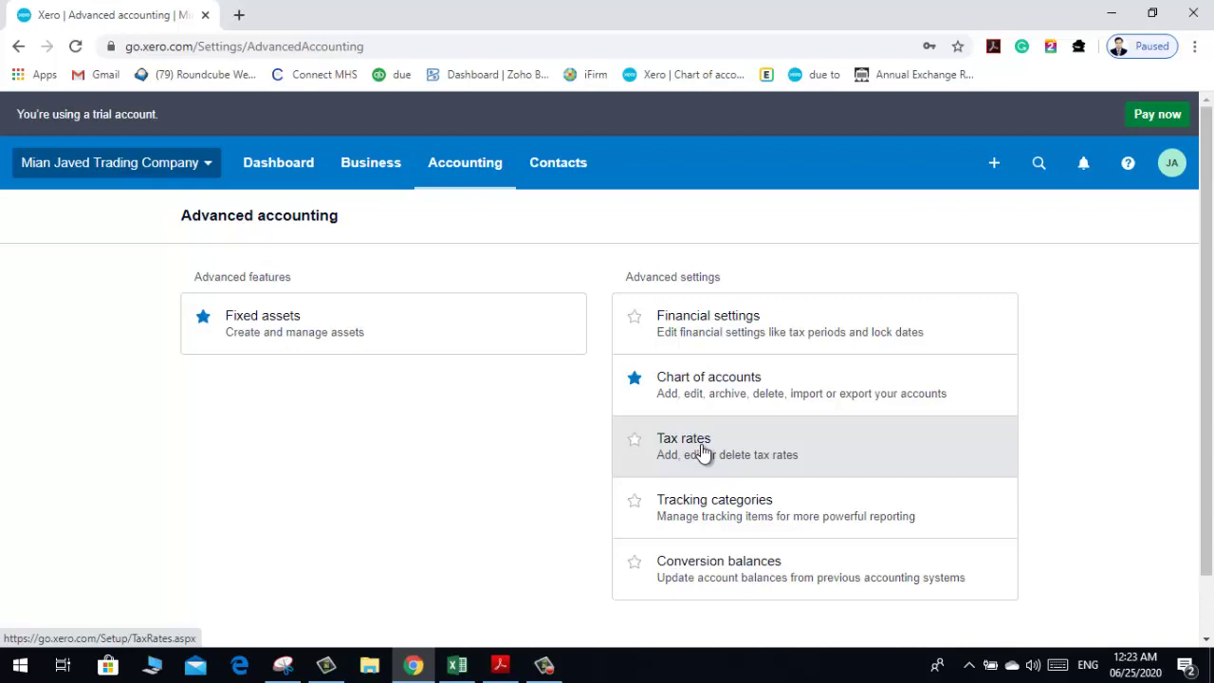
Step: Return to the chart of accounts and examine the tax rates assigned to the current and fixed asset accounts
left_click(484, 168)
left_click(484, 462)
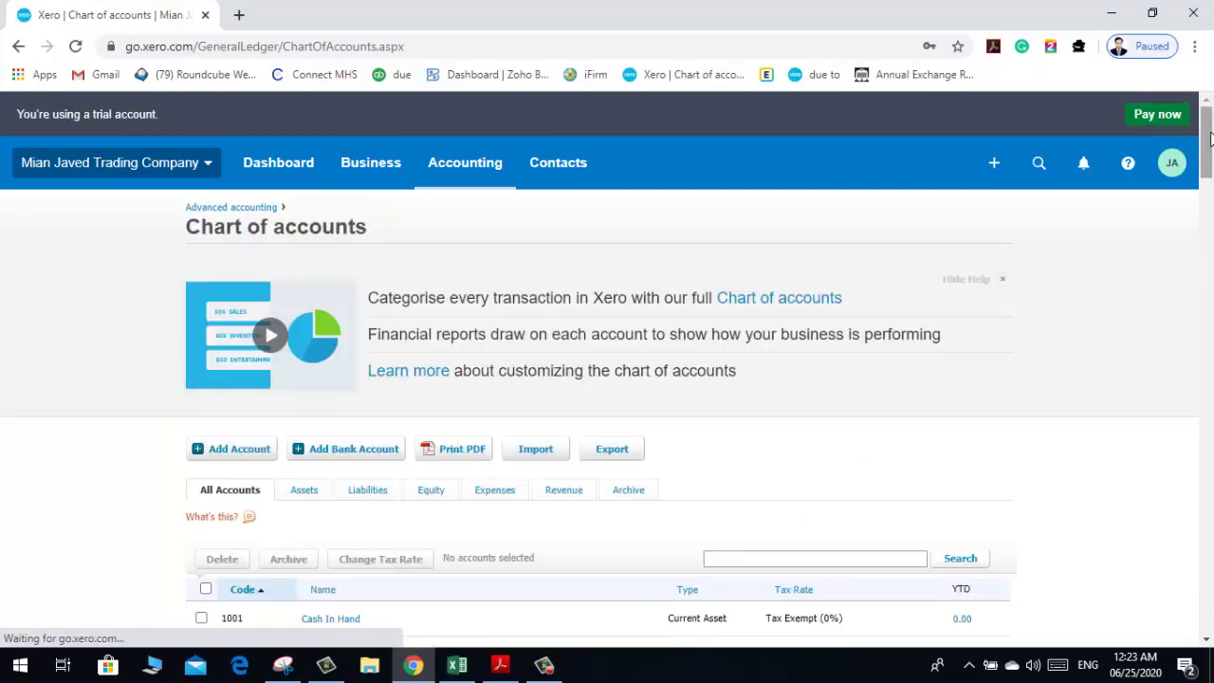
left_click_drag(1212, 142, 1212, 175)
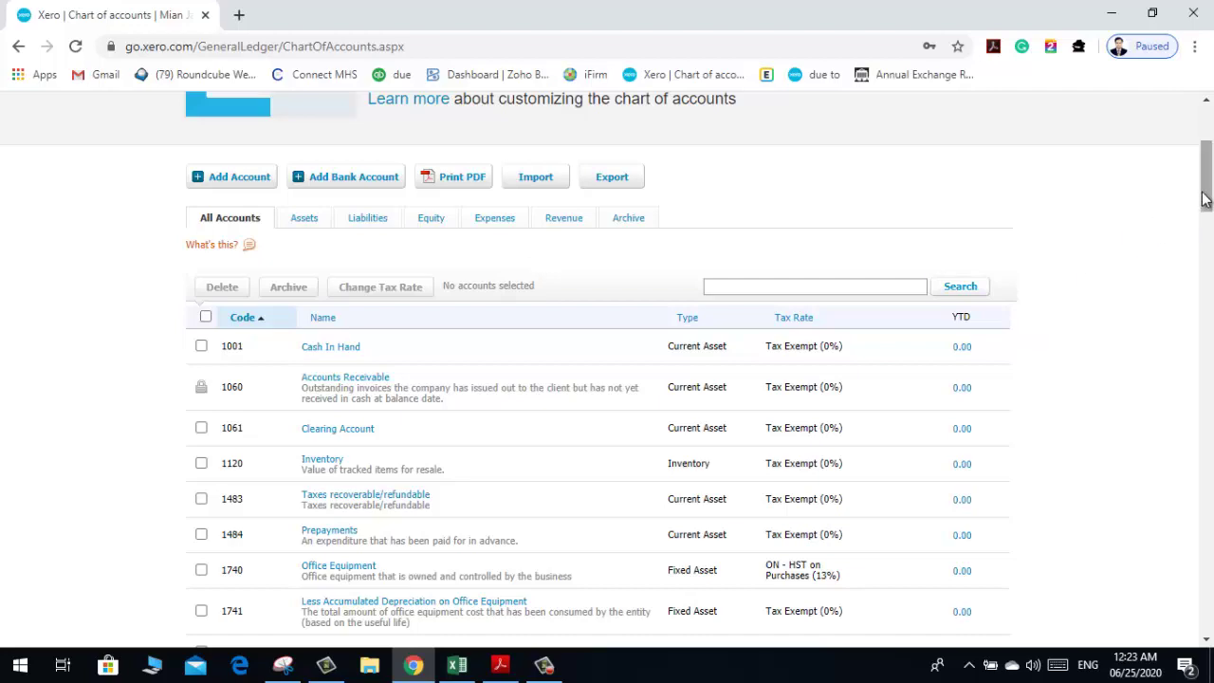
left_click_drag(1204, 197, 1209, 147)
scroll(607, 379, "down", 2)
scroll(1210, 147, "down", 4)
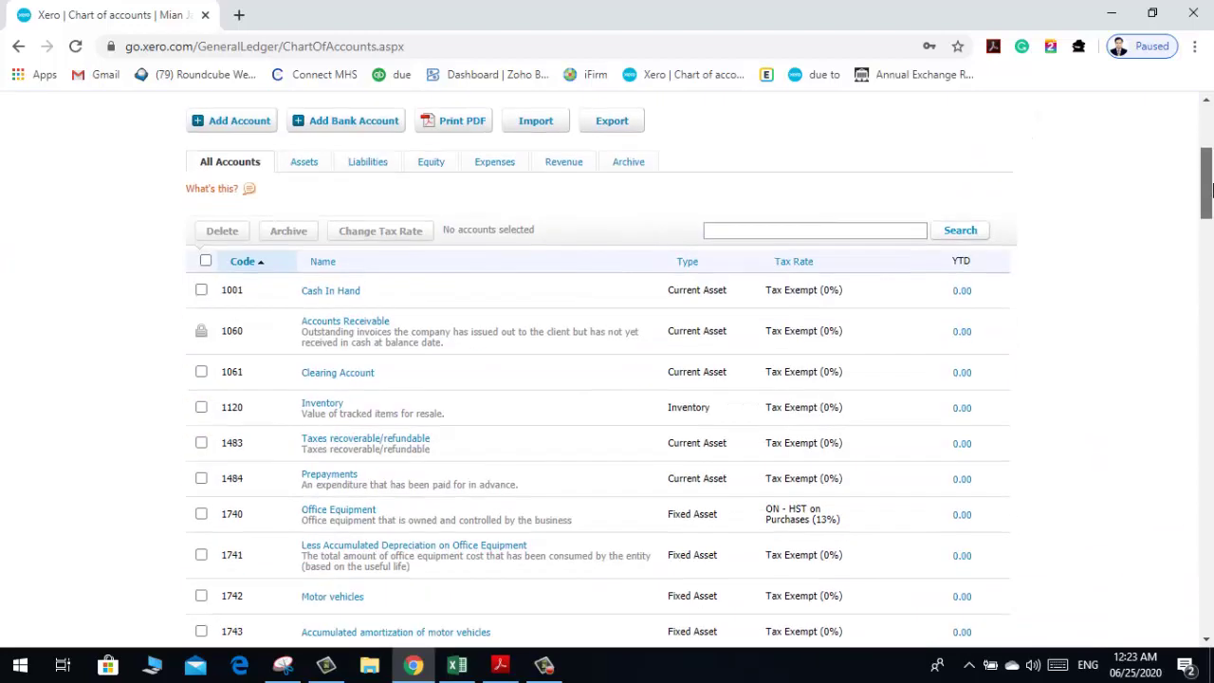
scroll(607, 379, "down", 4)
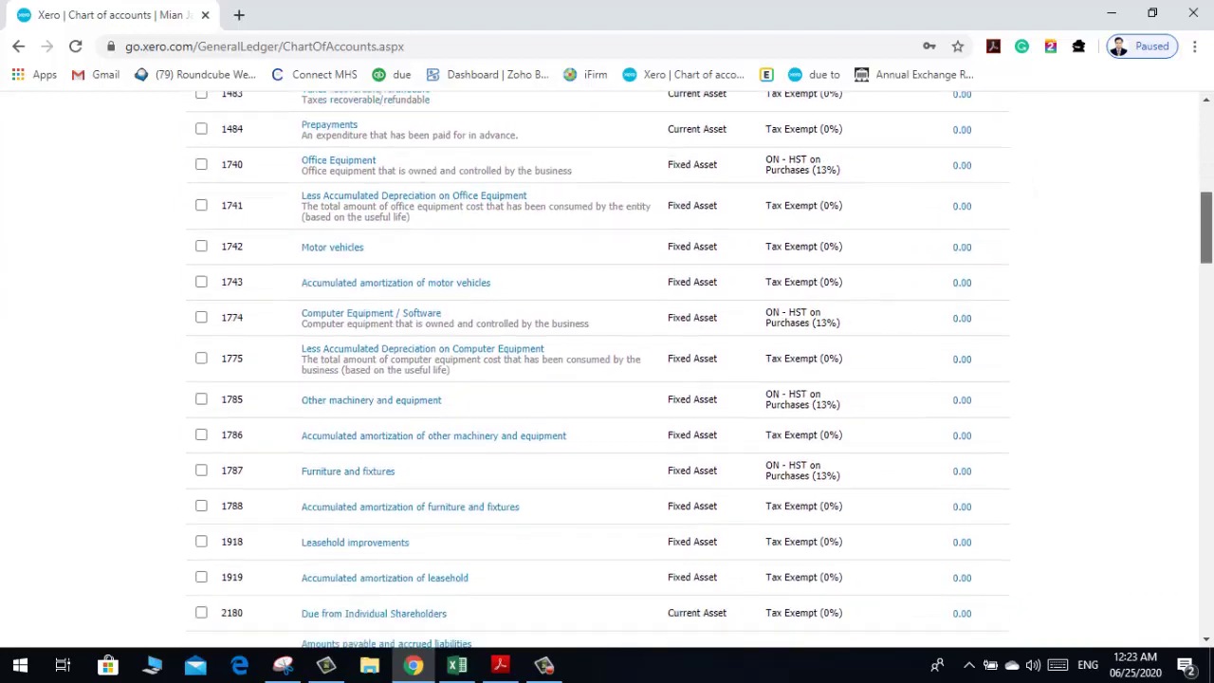